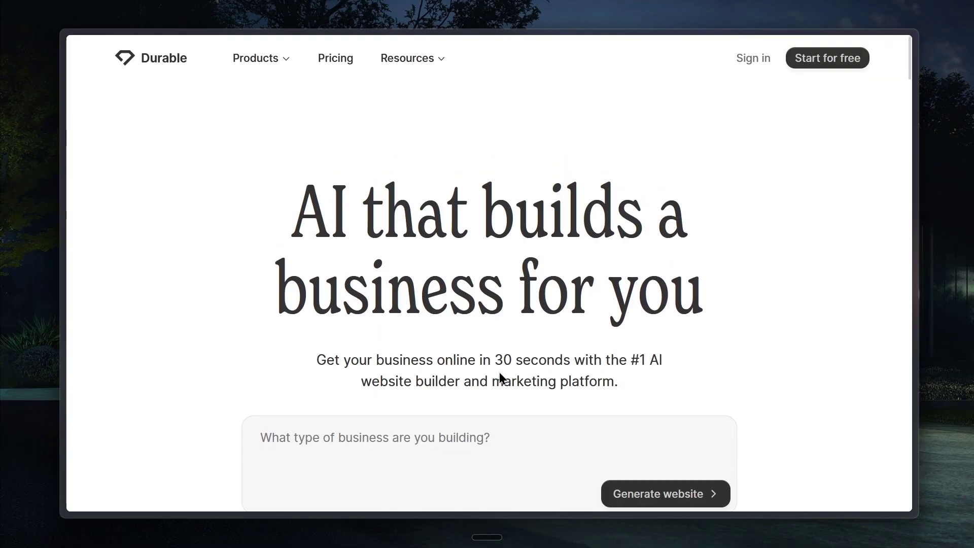
Describe the business as an online course agency teaching people No-Code AI in 7 days.
scroll(244, 343, "down", 10)
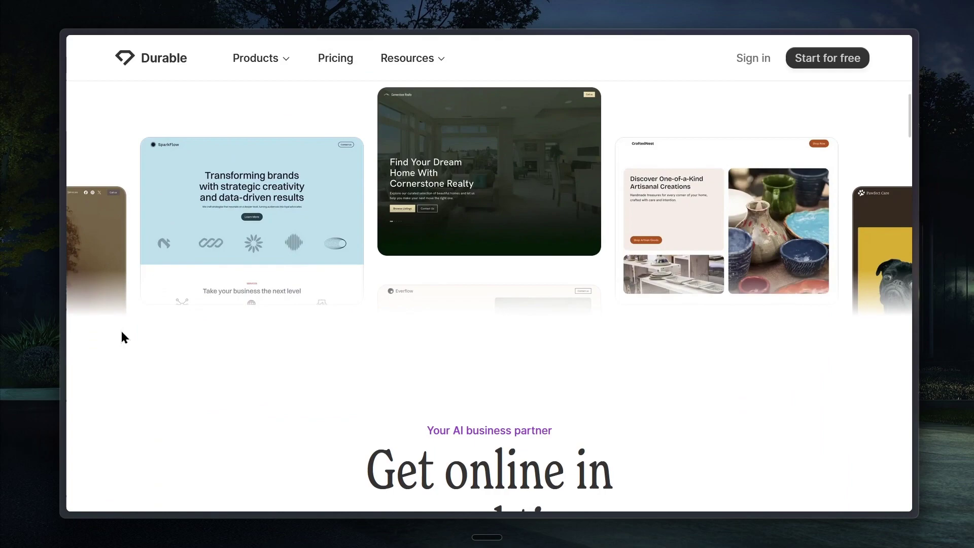
scroll(399, 281, "down", 10)
mouse_move(279, 65)
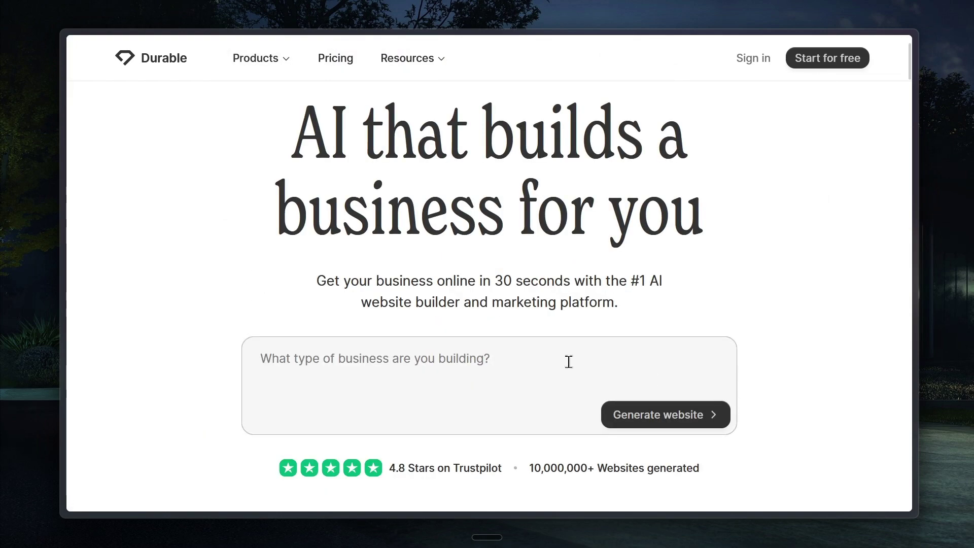
left_click(410, 350)
scroll(411, 350, "down", 2)
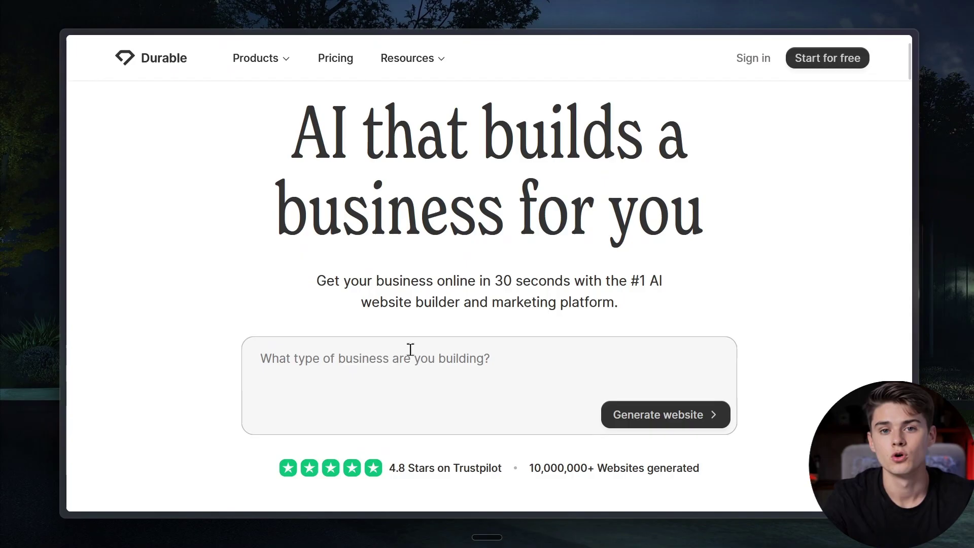
scroll(410, 350, "down", 2)
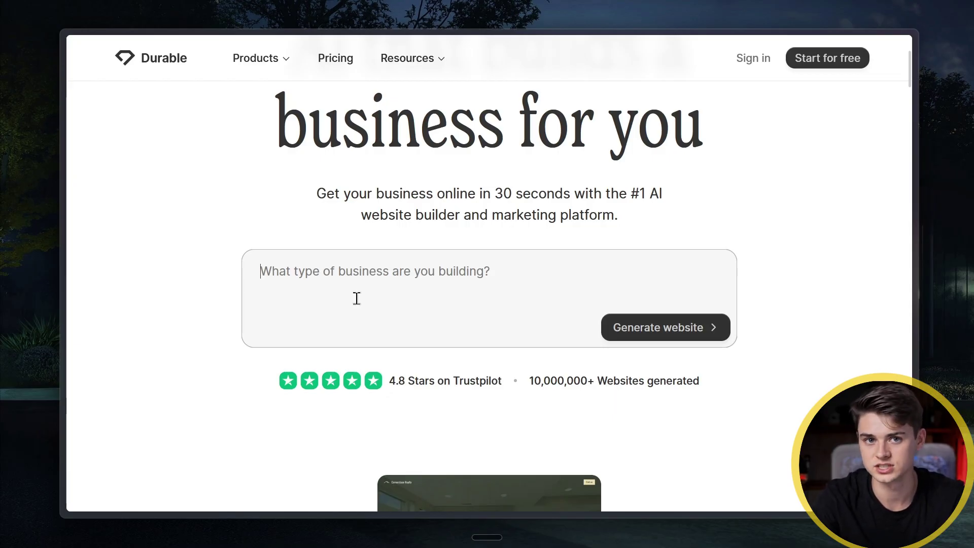
type("online")
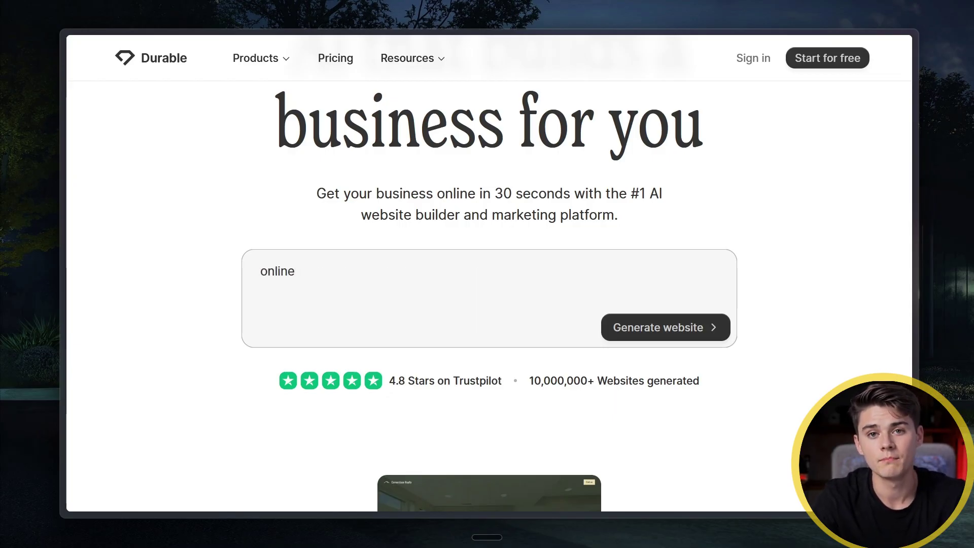
type(" course agency helping peoples learn no")
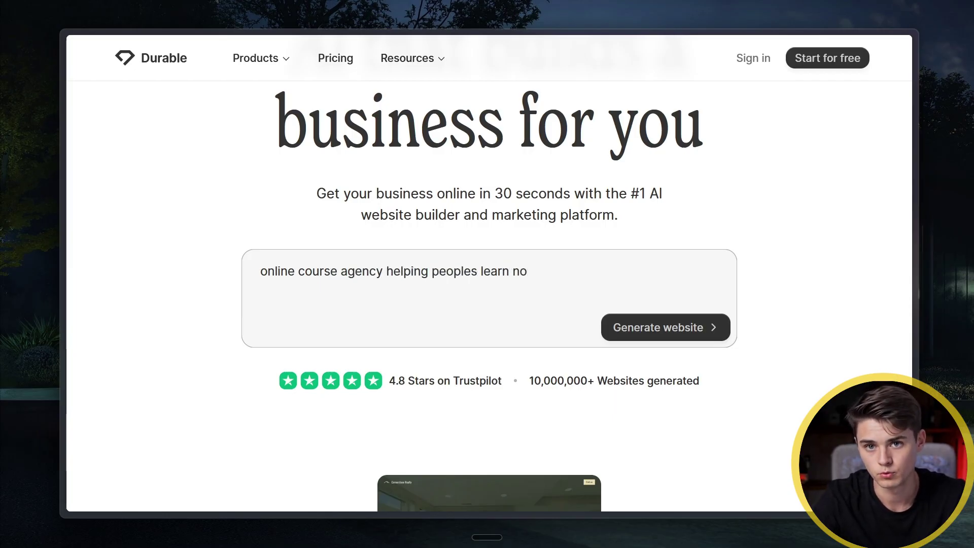
type("de AI in 7 days. we")
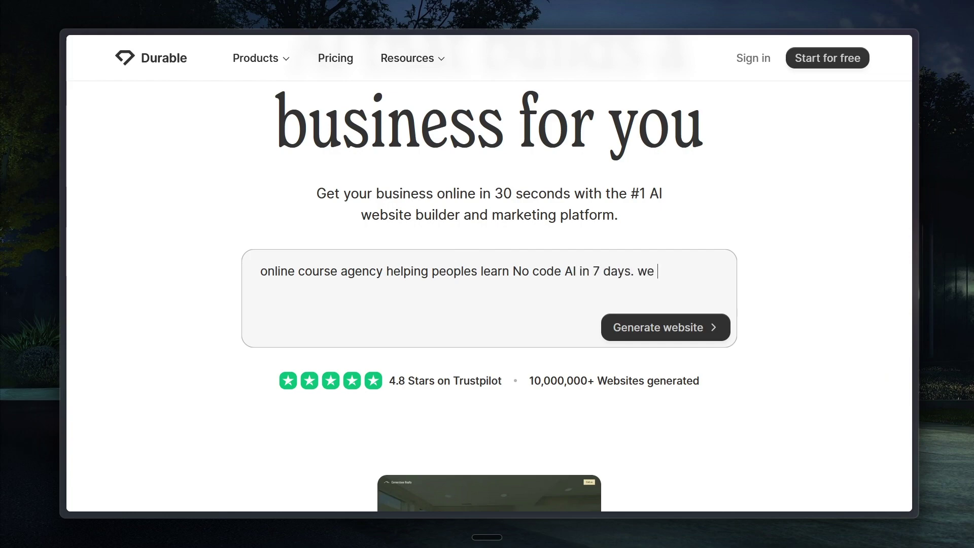
key("ctrl+a")
type("Online course agency helping people learn No-Code AI in 7 days. We offer practical lessons, resources, and support to launch AI projects fast.")
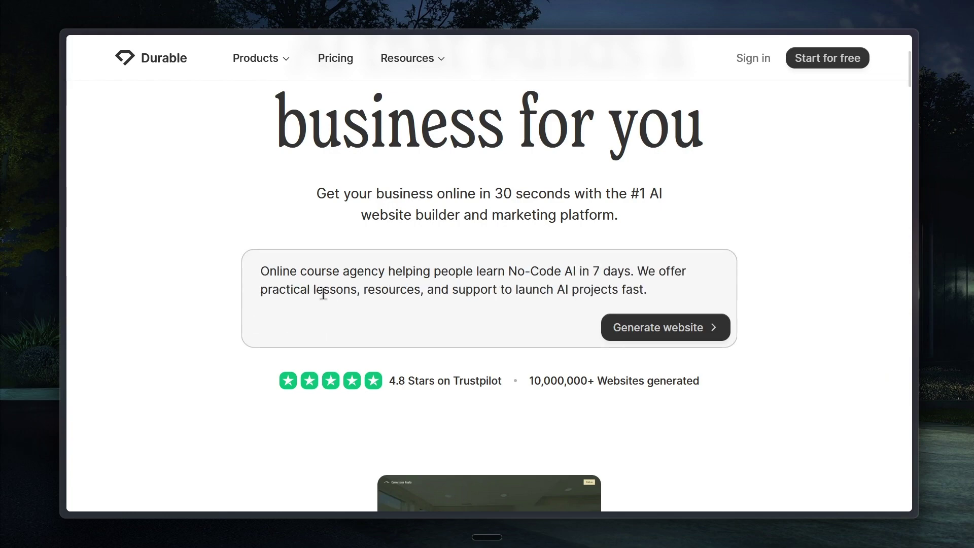
left_click(650, 328)
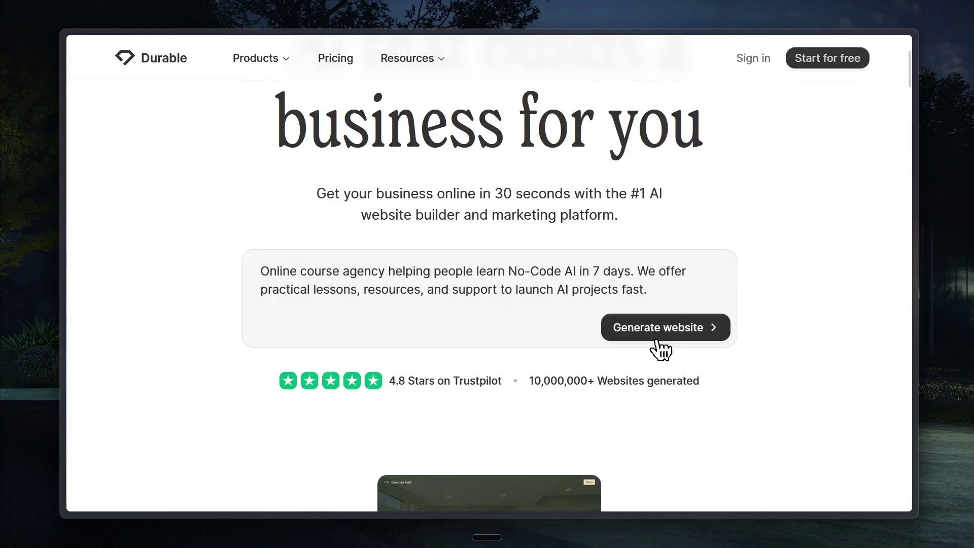
Generate the website and create a free Durable account with Google.
left_click(695, 335)
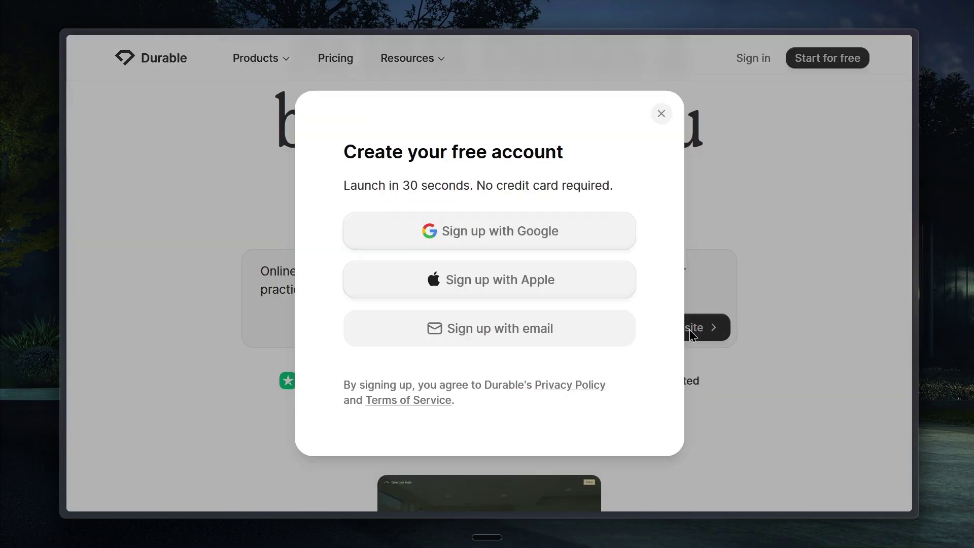
left_click(513, 233)
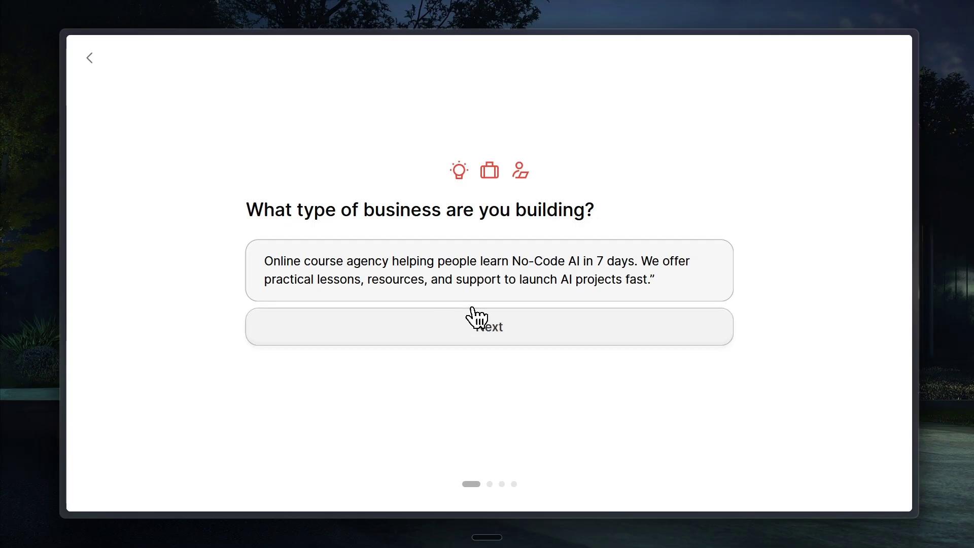
left_click(503, 342)
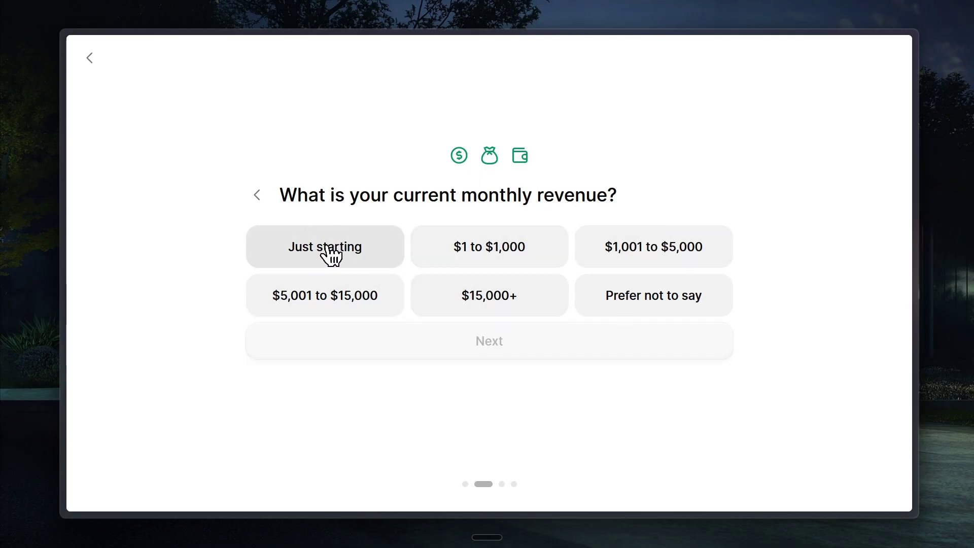
Answer setup with revenue $1 to $1,000, Kigali, Rwanda, and name NoCode AI Builders.
left_click(502, 249)
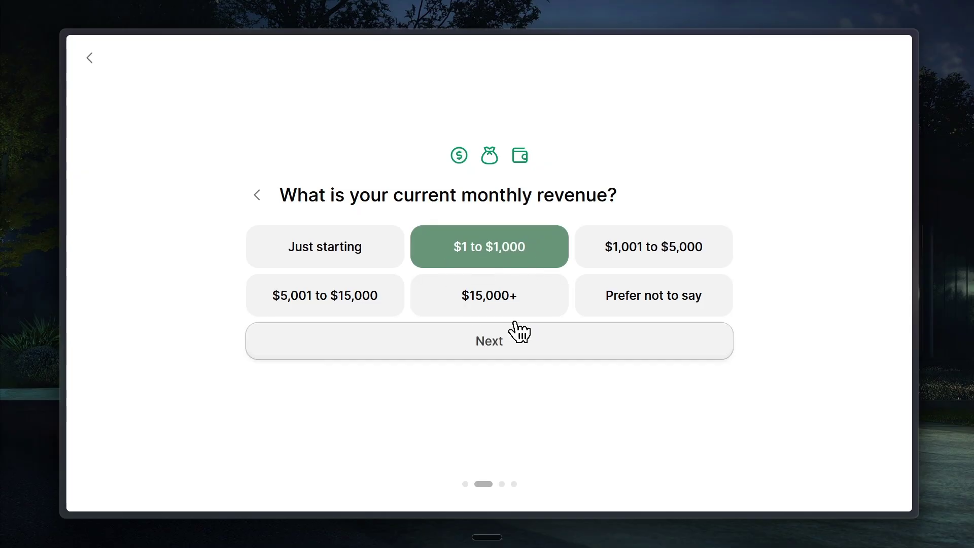
left_click(510, 351)
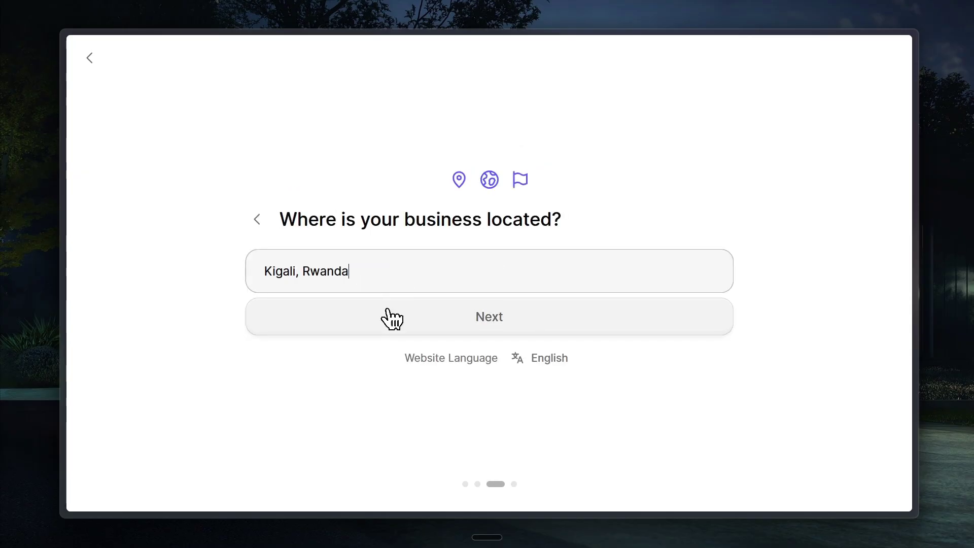
left_click(495, 310)
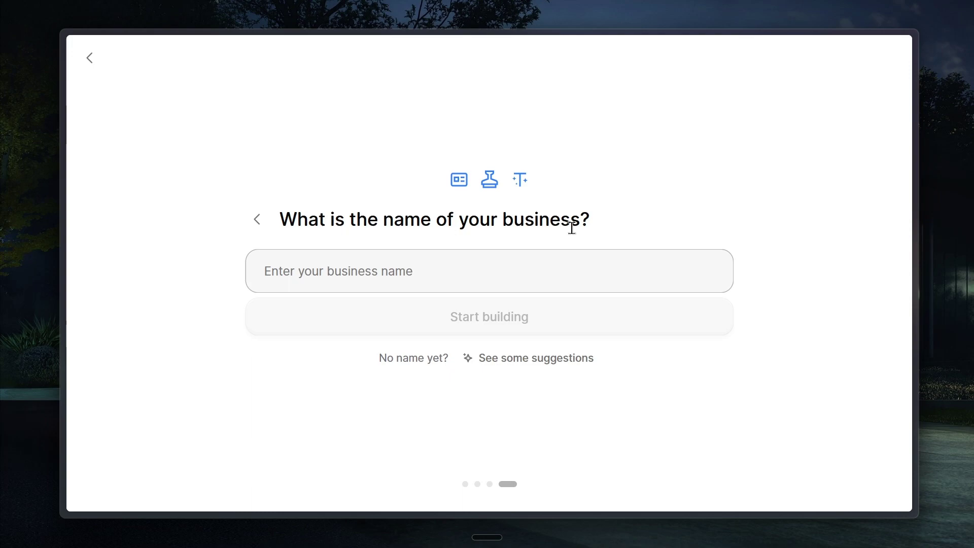
type("NoCode AI Builders")
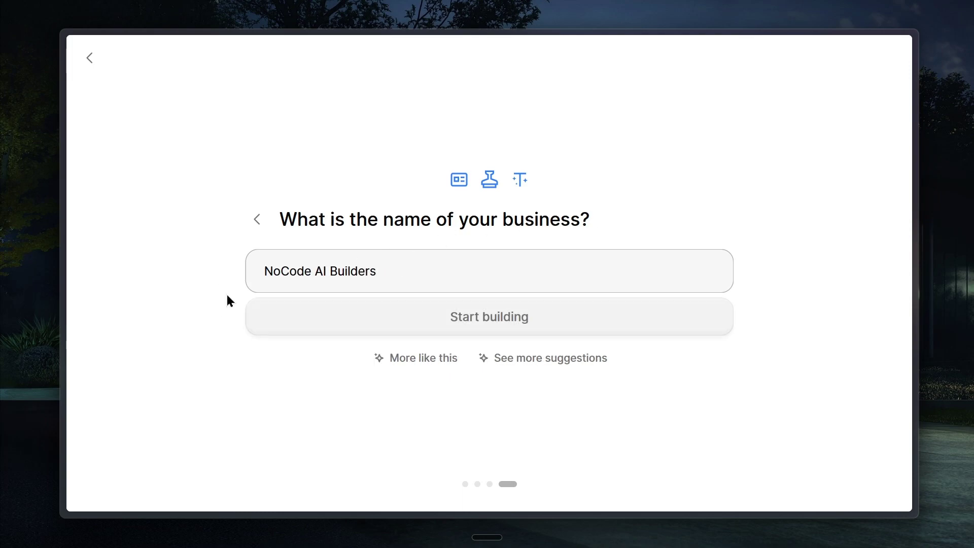
left_click(468, 319)
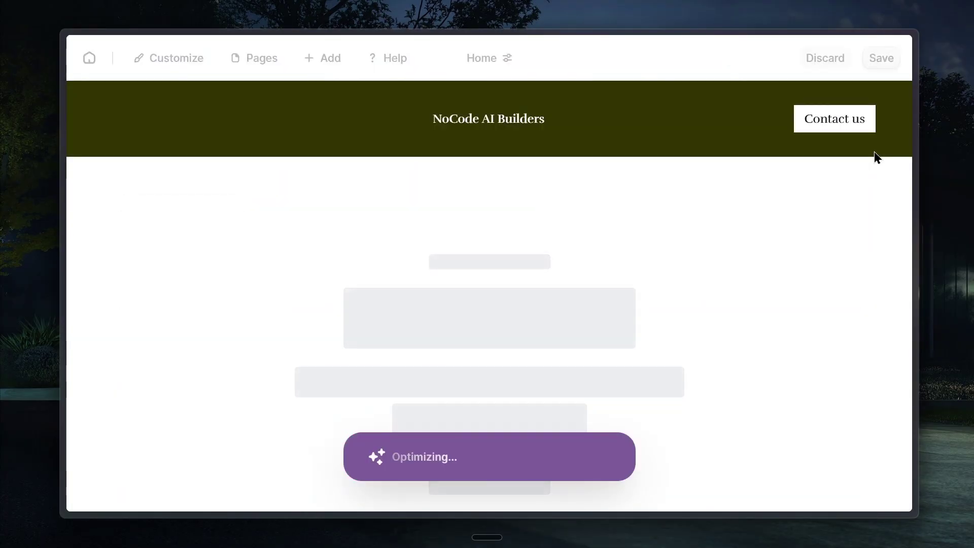
Scroll through the NoCode AI Builders site while it finishes optimizing until 'Website saved!' appears.
scroll(711, 360, "down", 3)
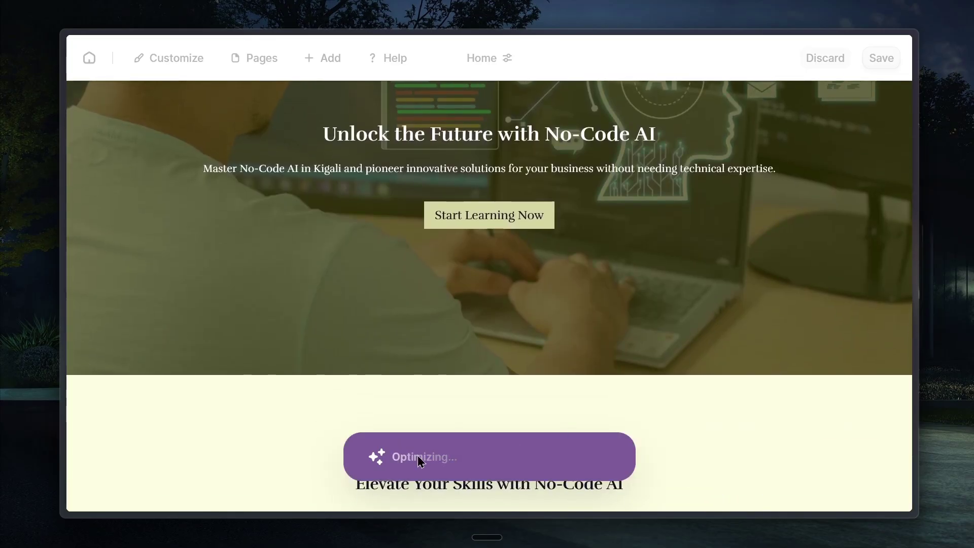
scroll(792, 344, "down", 10)
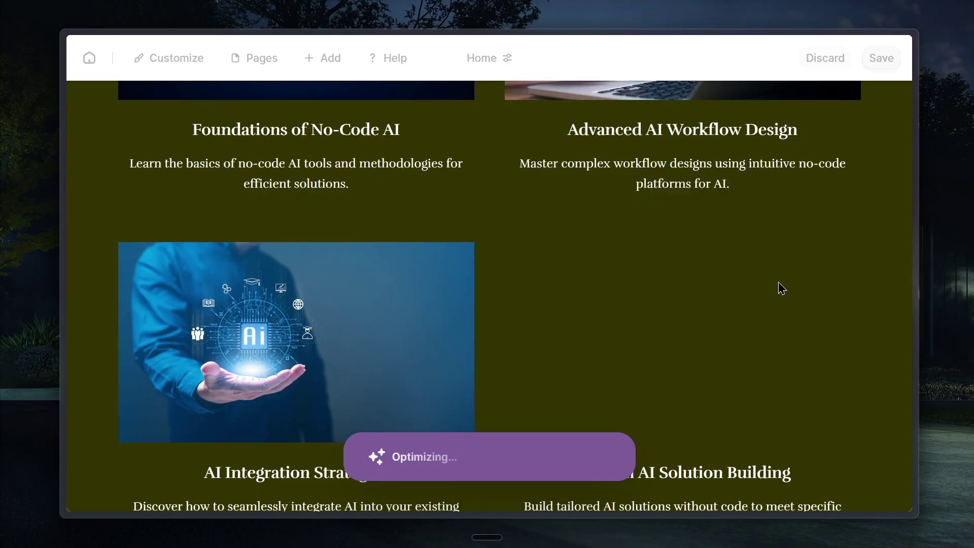
scroll(699, 319, "up", 5)
scroll(699, 319, "down", 10)
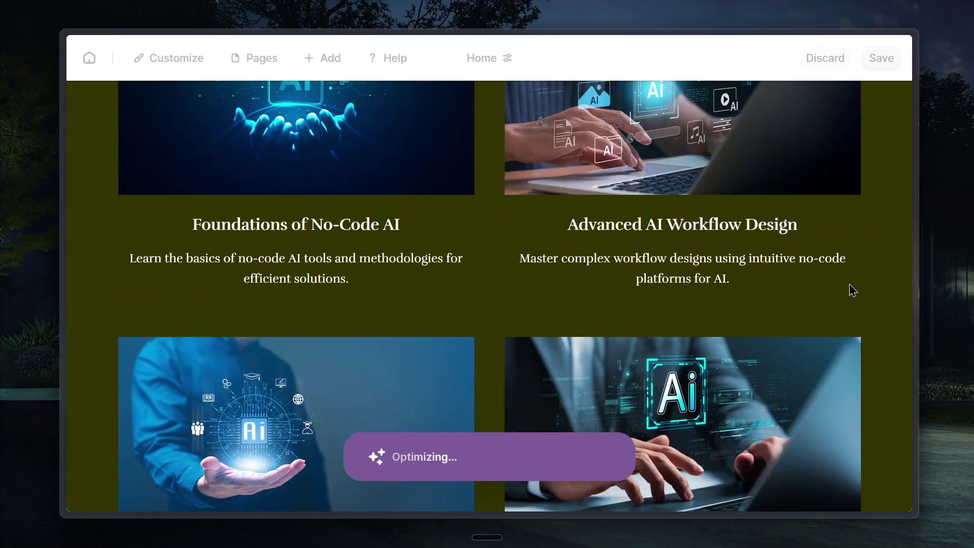
scroll(895, 168, "down", 6)
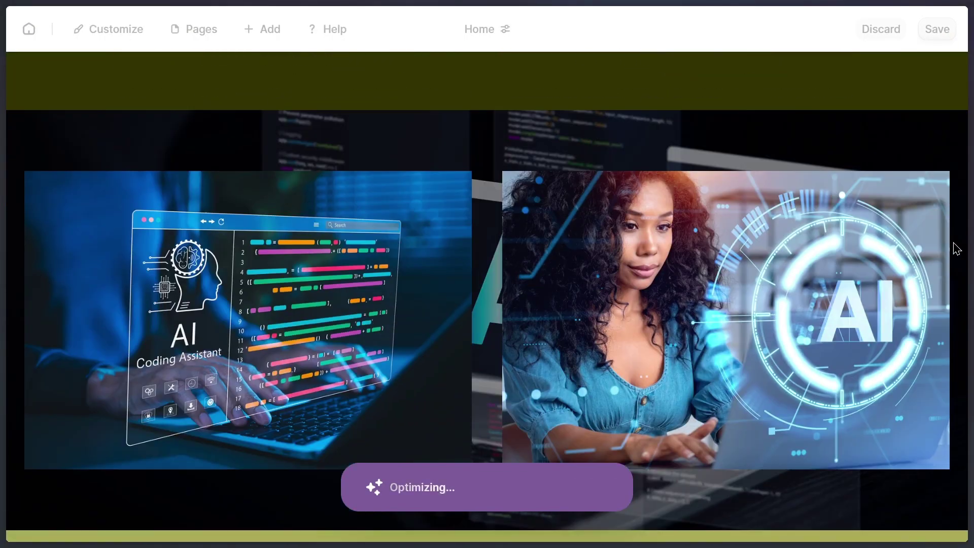
scroll(957, 249, "down", 2)
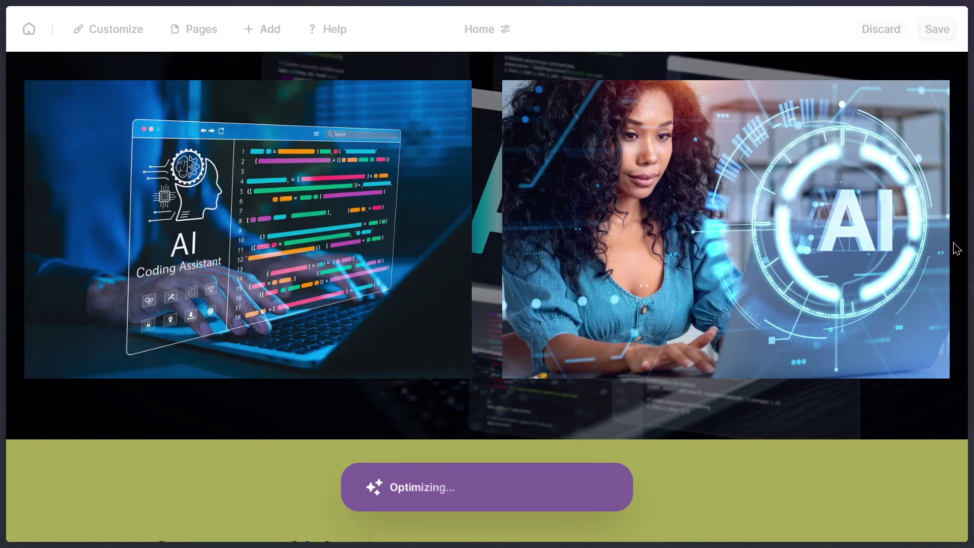
scroll(957, 249, "down", 10)
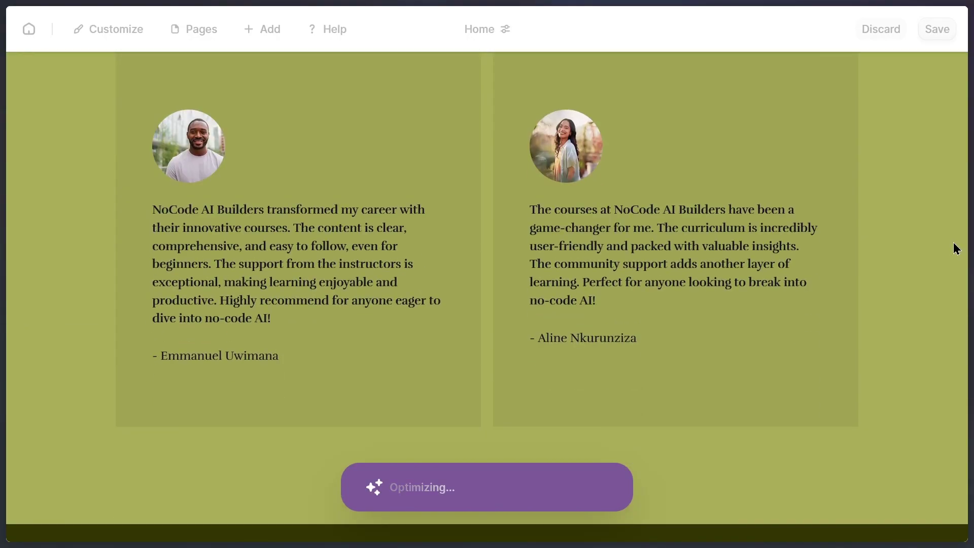
scroll(956, 249, "down", 20)
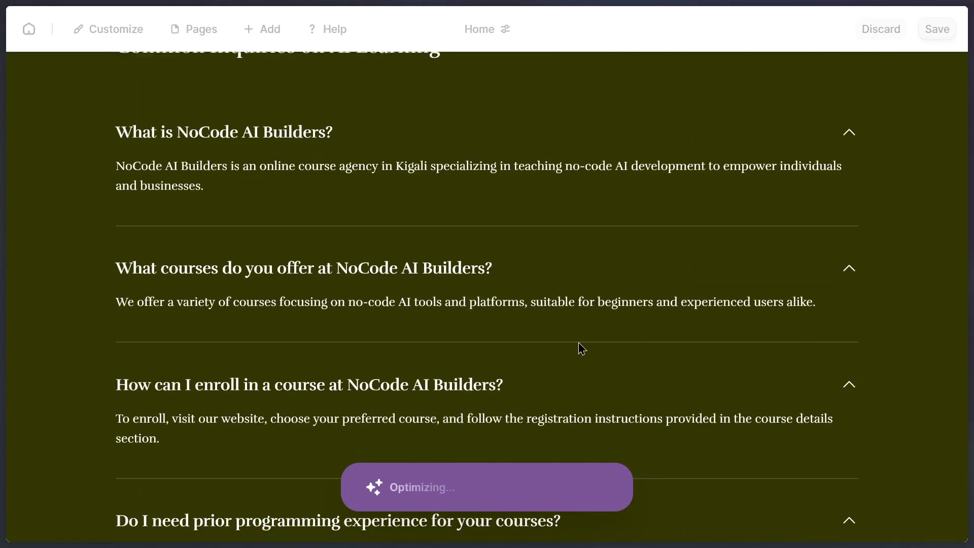
scroll(582, 349, "down", 10)
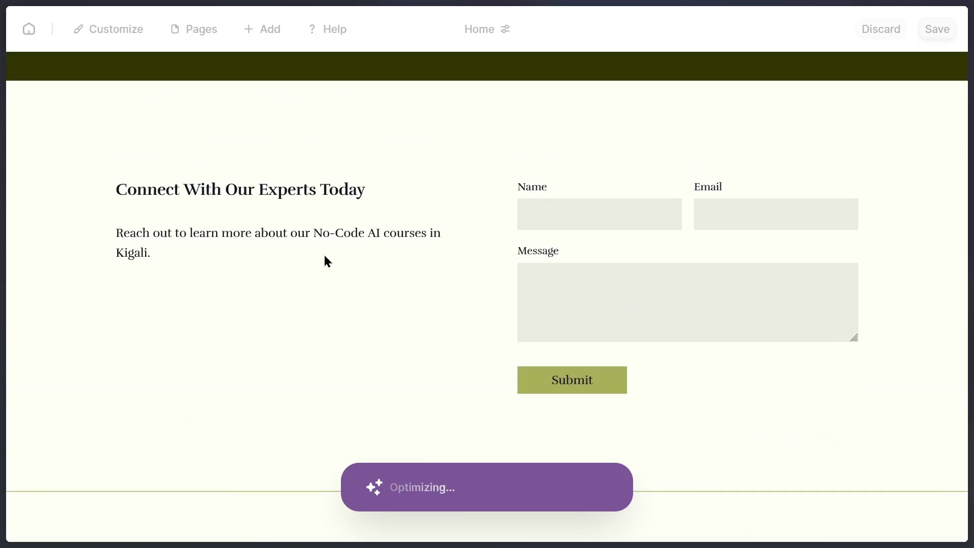
scroll(896, 180, "down", 3)
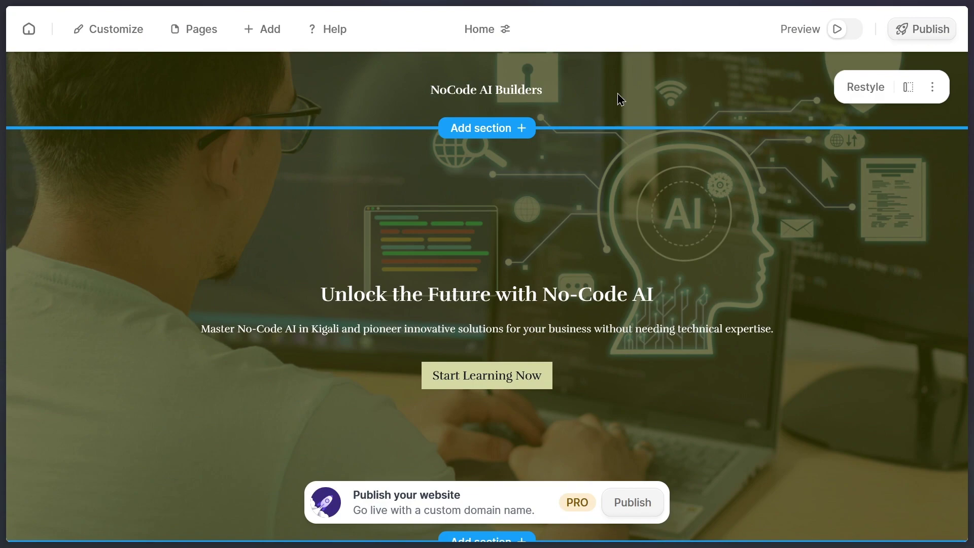
Review the generated course homepage from the hero section down to the footer.
scroll(709, 148, "down", 2)
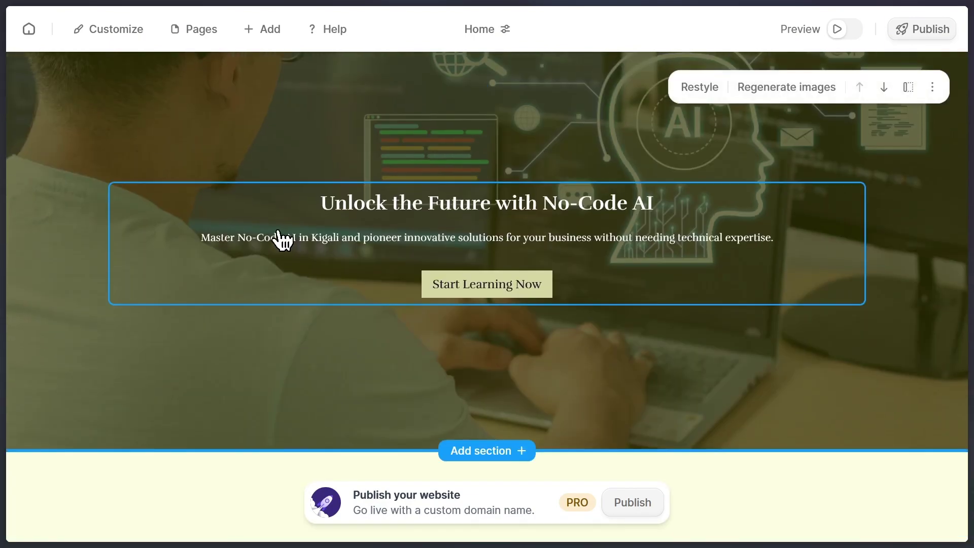
scroll(692, 385, "down", 2)
scroll(495, 416, "down", 2)
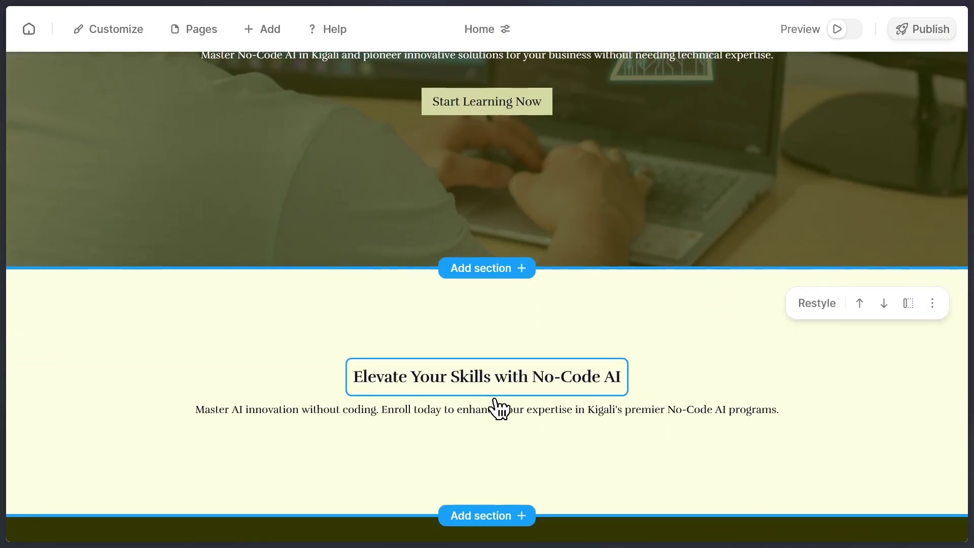
scroll(735, 373, "up", 4)
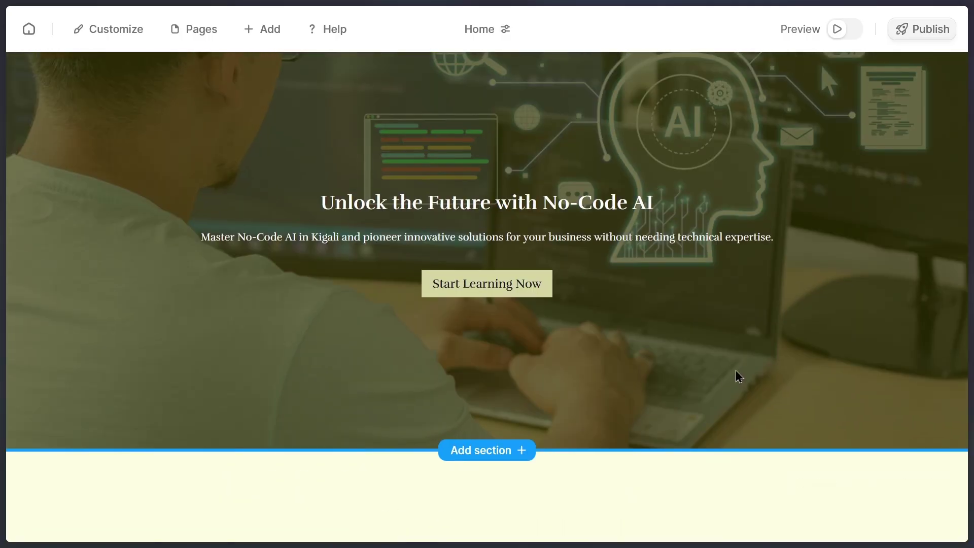
scroll(824, 347, "down", 7)
scroll(825, 347, "down", 5)
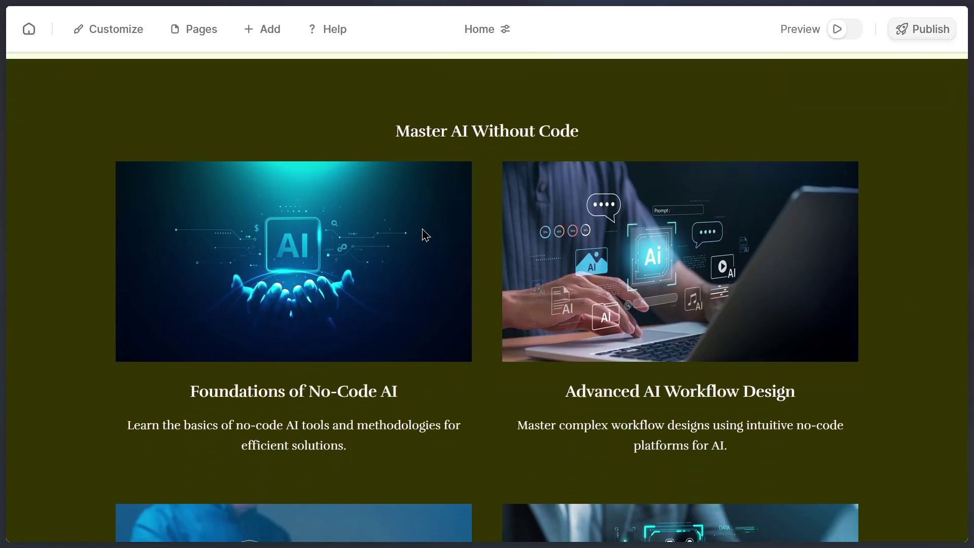
scroll(902, 287, "down", 2)
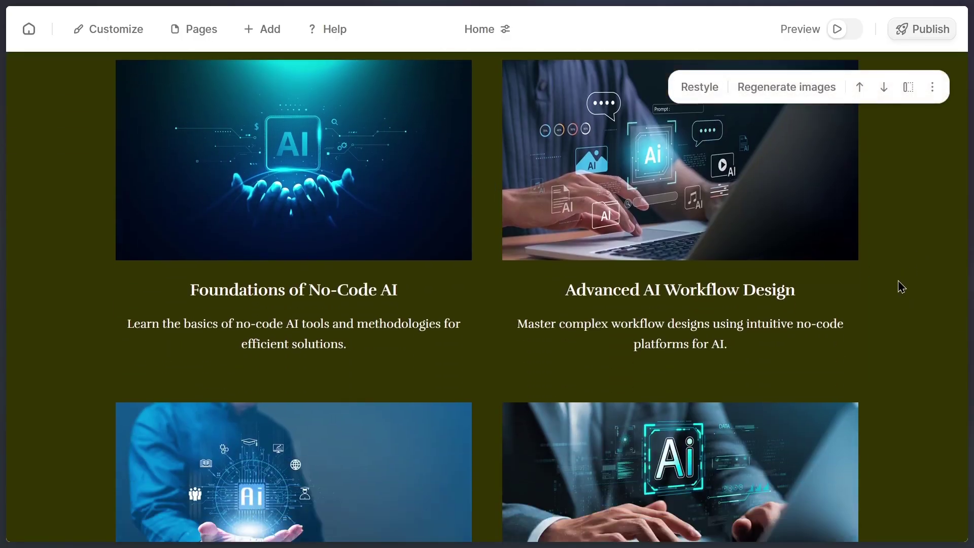
scroll(901, 287, "down", 7)
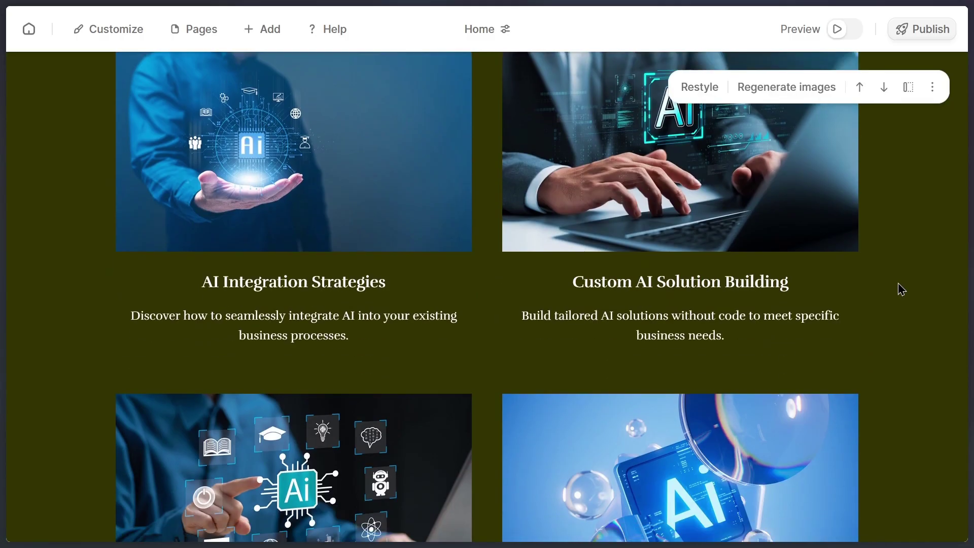
scroll(893, 268, "down", 13)
scroll(595, 292, "up", 2)
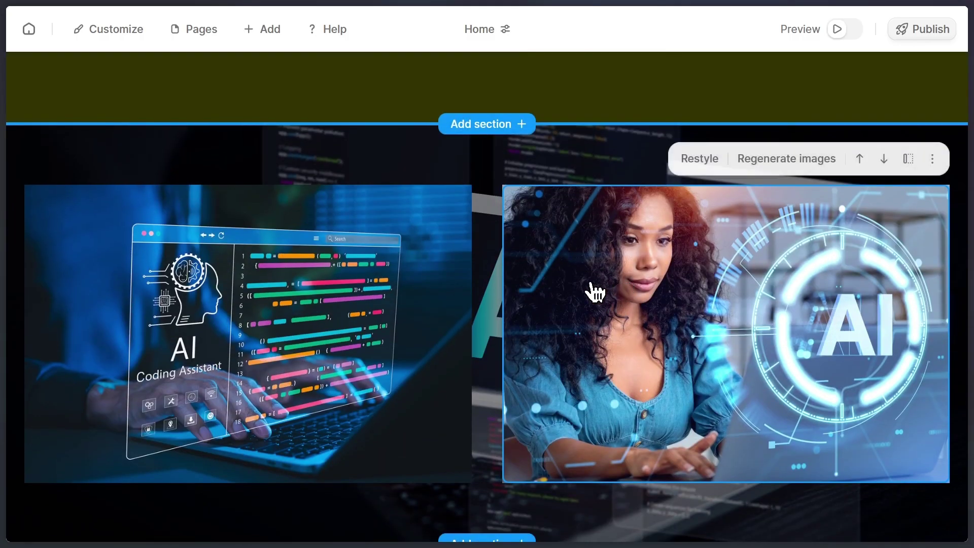
scroll(595, 292, "down", 9)
scroll(873, 284, "up", 3)
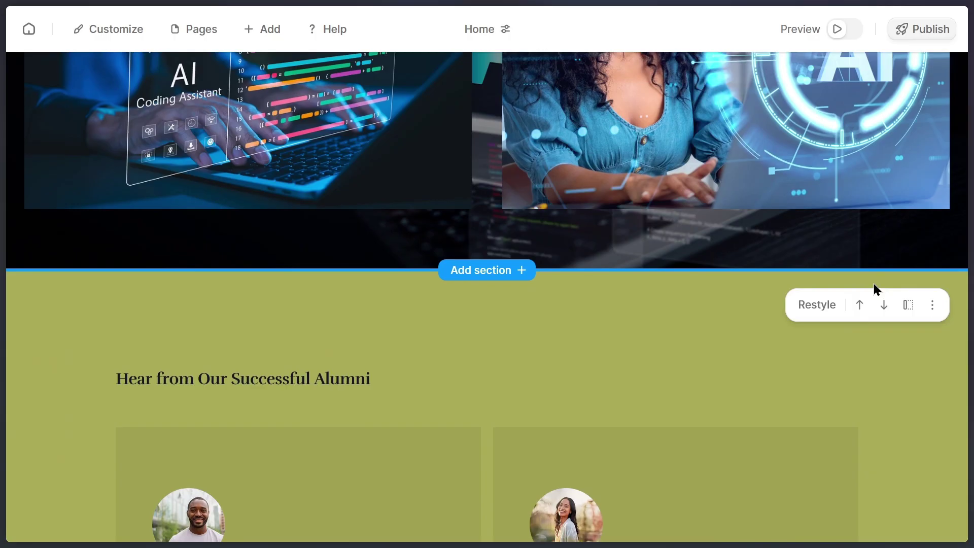
scroll(874, 283, "down", 12)
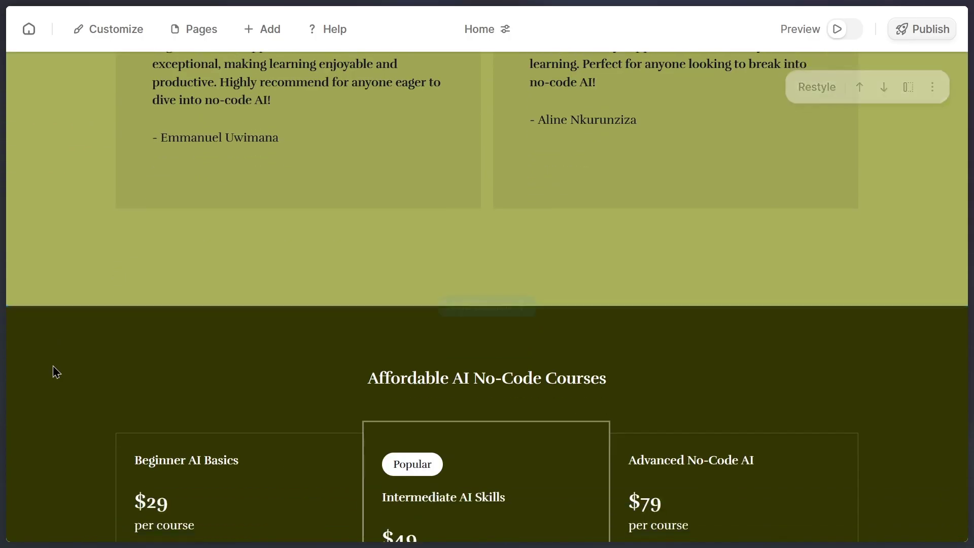
scroll(55, 372, "down", 4)
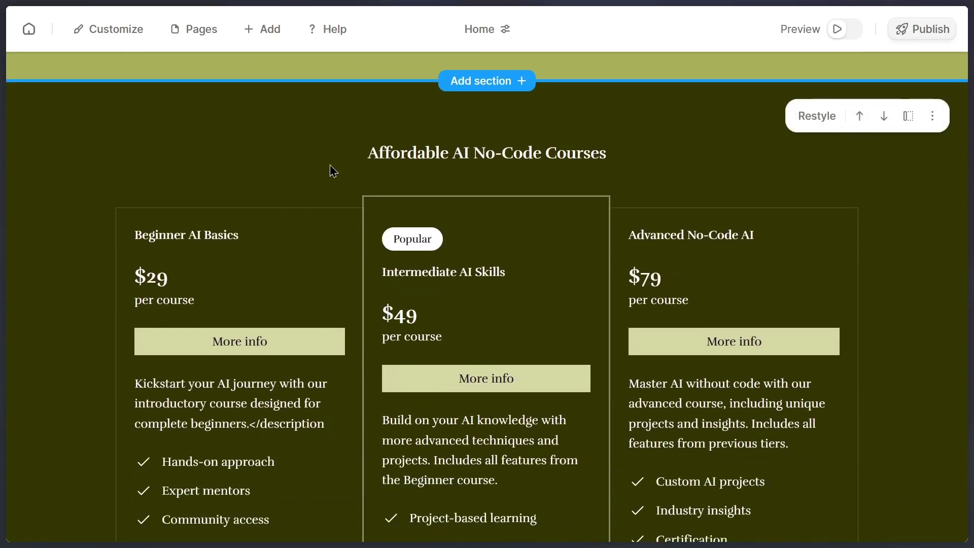
scroll(691, 182, "down", 2)
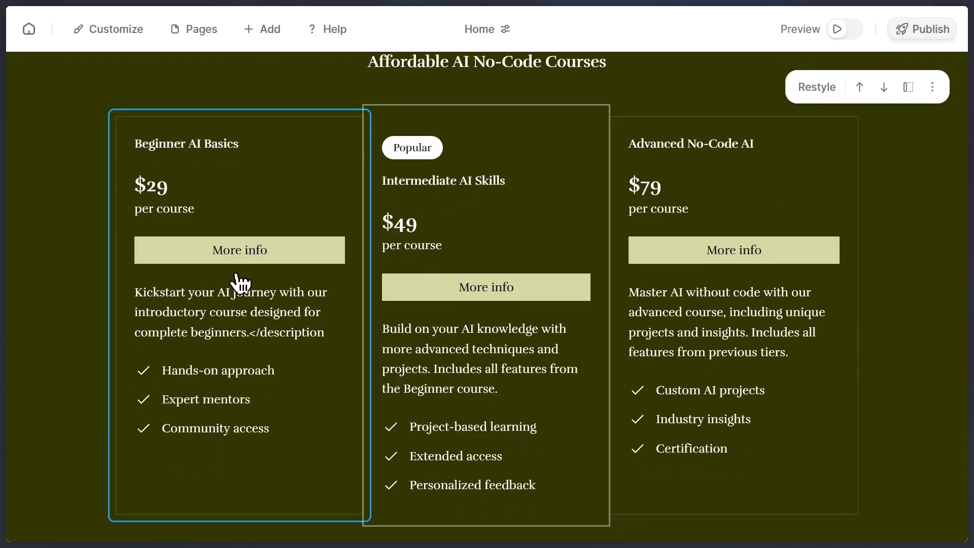
scroll(61, 348, "down", 9)
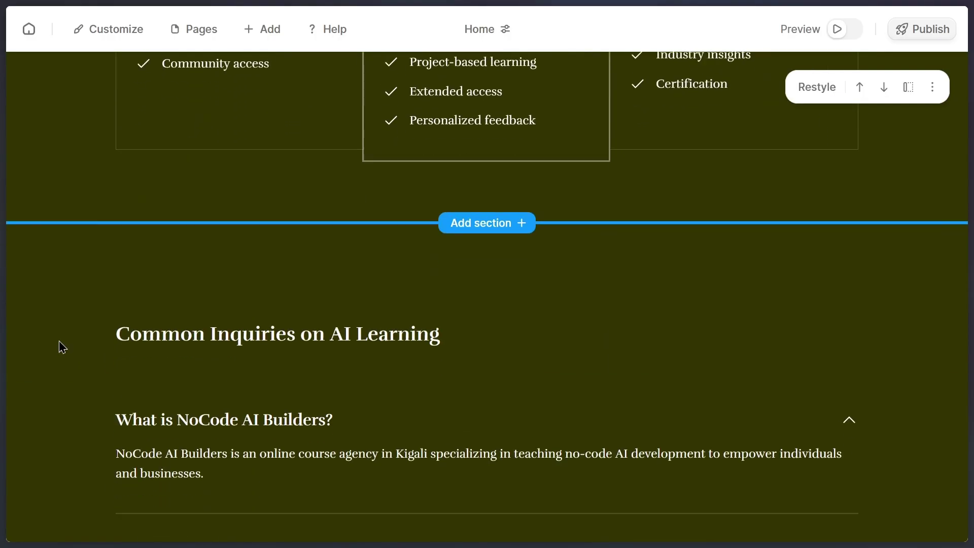
scroll(60, 347, "down", 8)
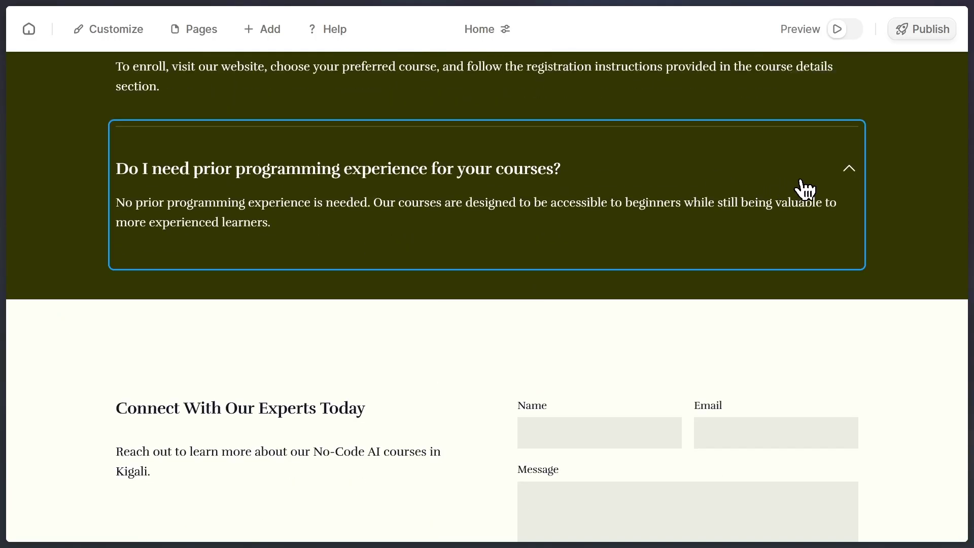
scroll(814, 227, "down", 8)
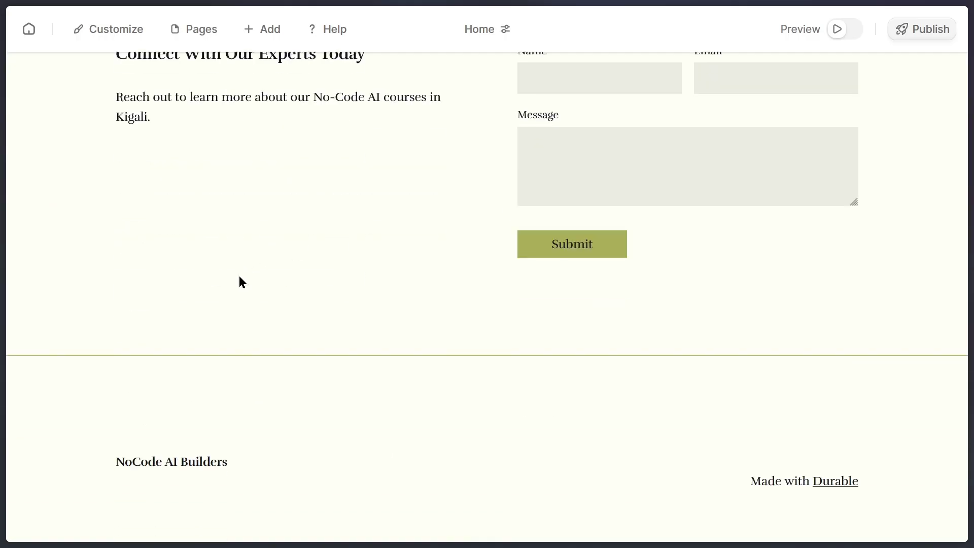
Bring up the Customize panel with its template, colors and fonts options.
scroll(161, 246, "up", 5)
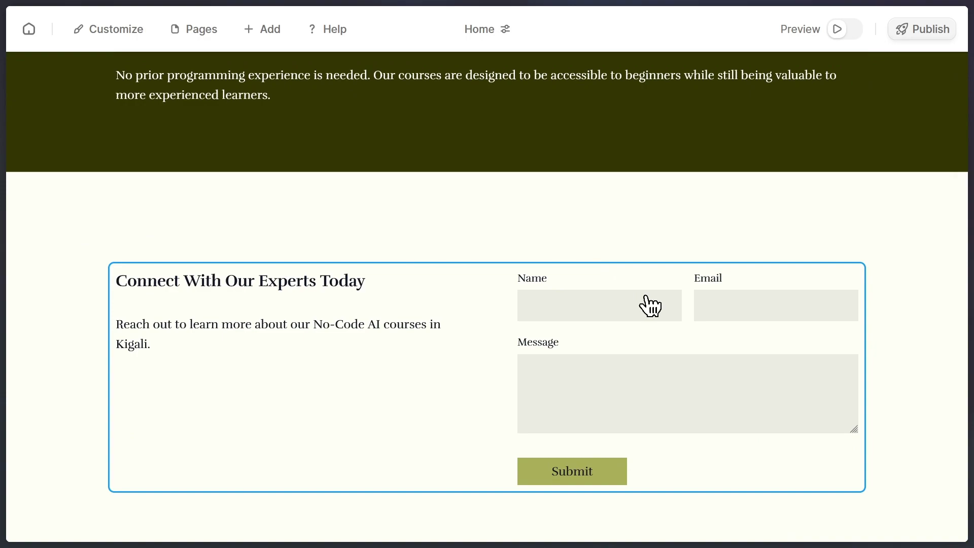
scroll(647, 304, "down", 1)
scroll(670, 153, "up", 20)
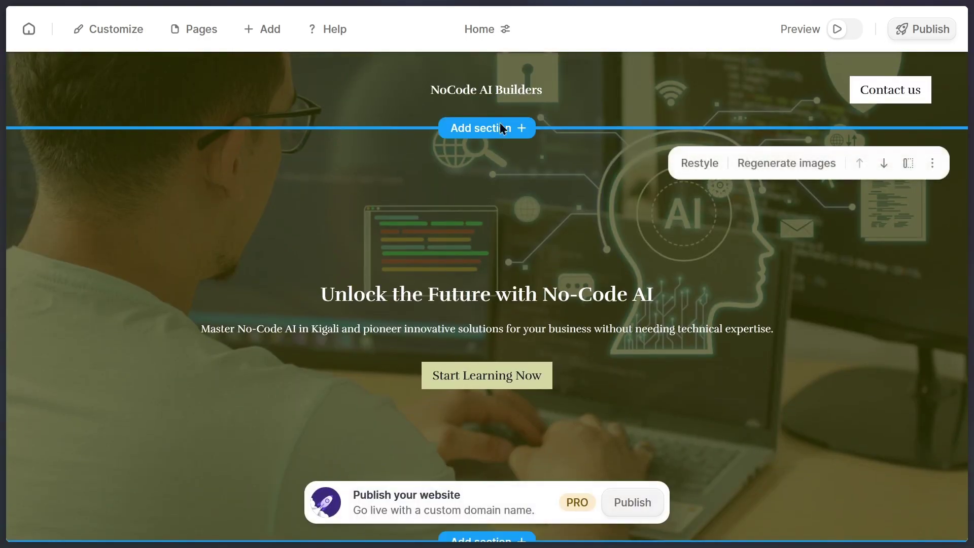
left_click(109, 36)
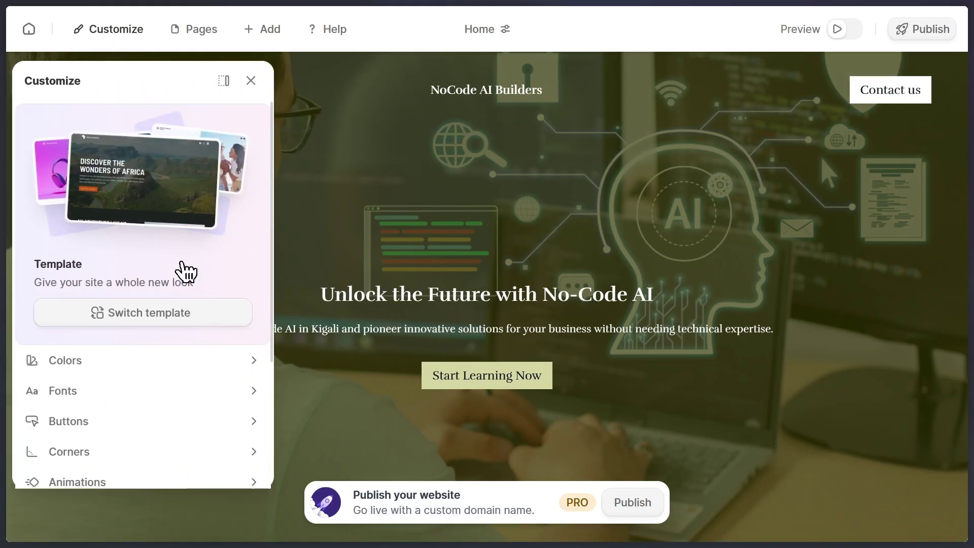
scroll(163, 348, "down", 2)
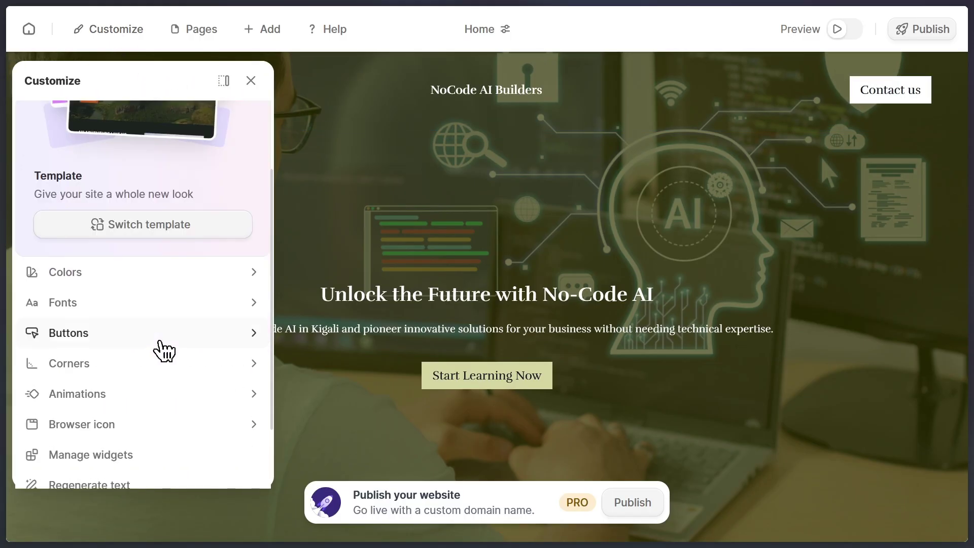
Preview the black-and-white and dark light-green colour palettes on the site.
left_click(79, 277)
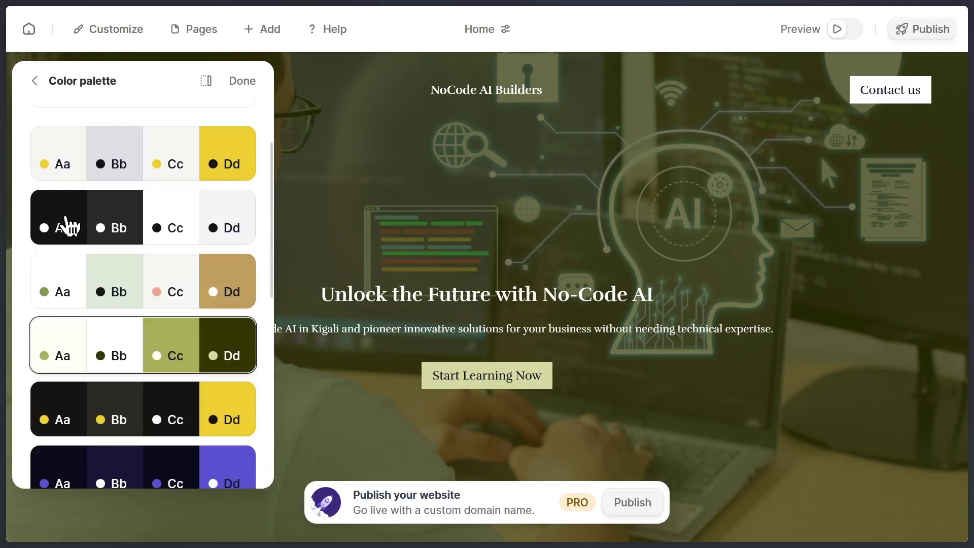
left_click(56, 224)
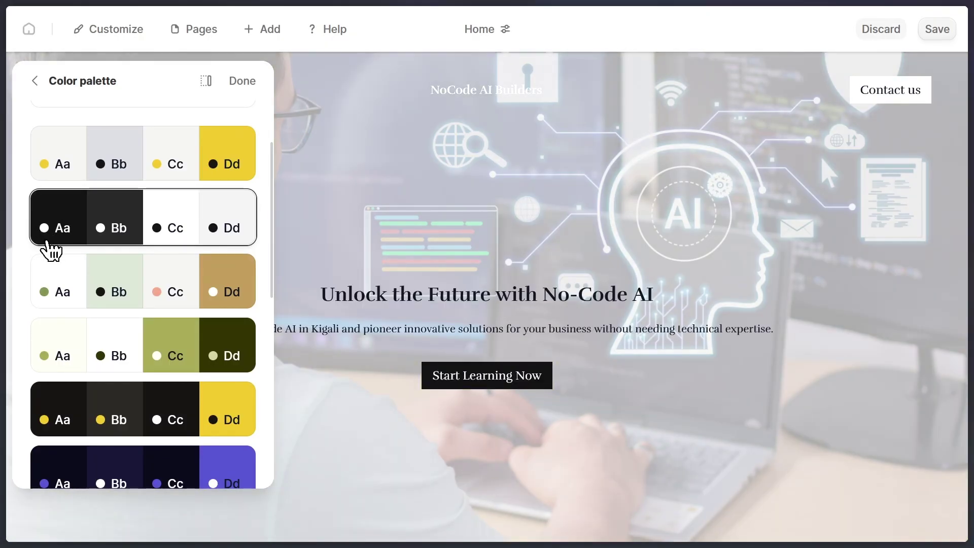
scroll(723, 203, "down", 15)
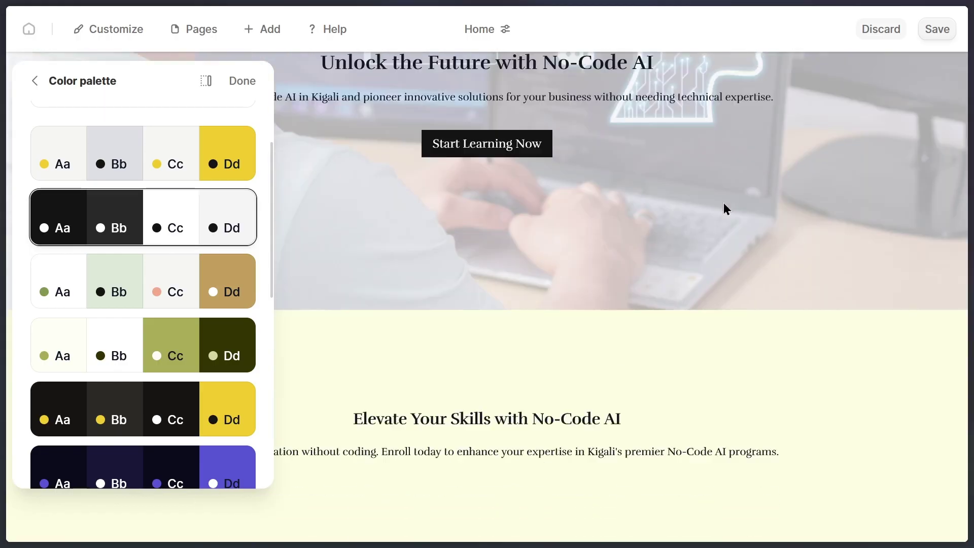
scroll(604, 205, "down", 5)
scroll(496, 220, "up", 10)
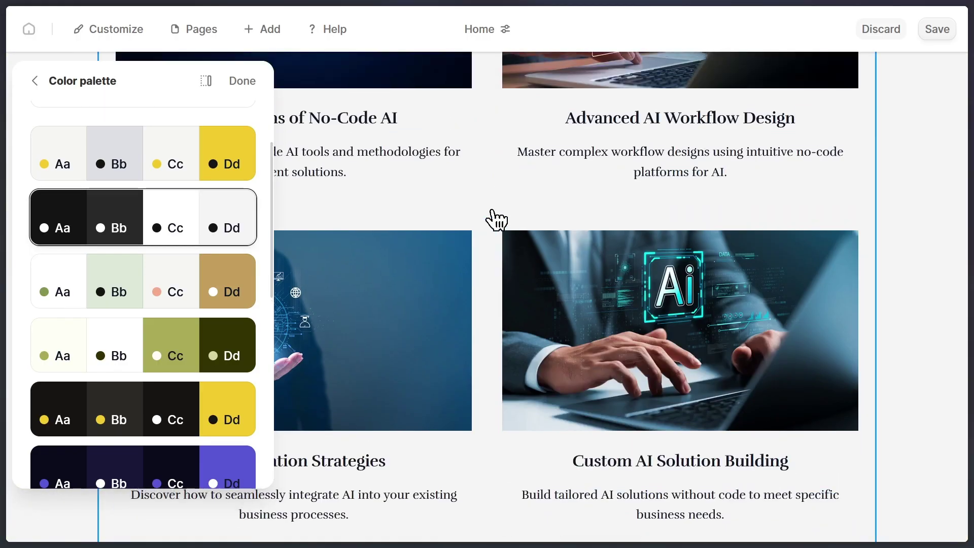
scroll(102, 236, "up", 2)
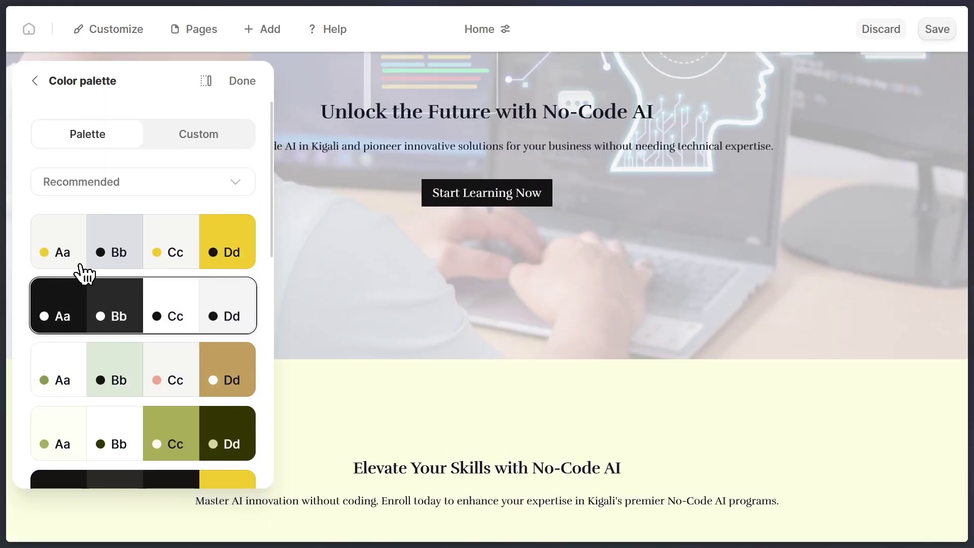
scroll(84, 274, "down", 6)
left_click(54, 275)
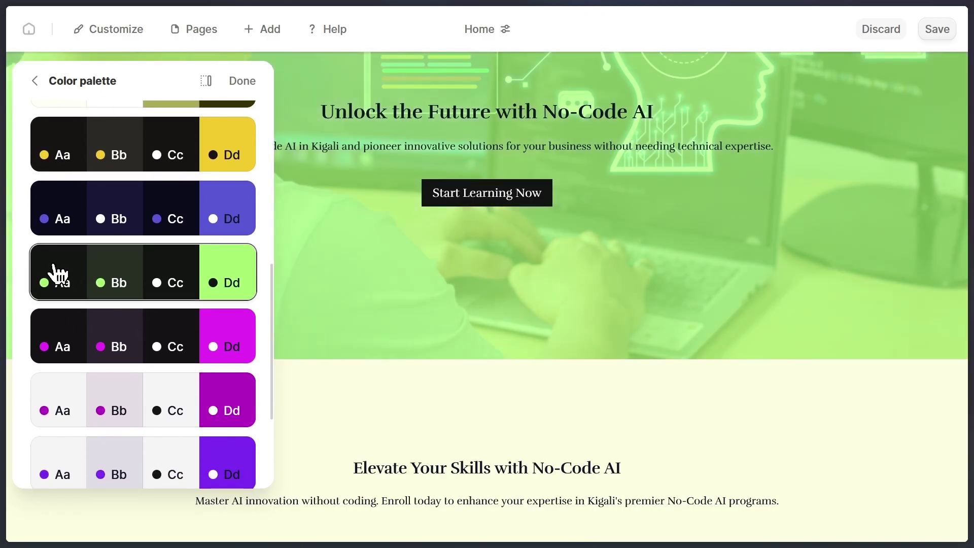
scroll(188, 222, "up", 6)
Look at colour A's picker, then try the dark yellow, dark teal and yellow-accented palettes.
left_click(198, 135)
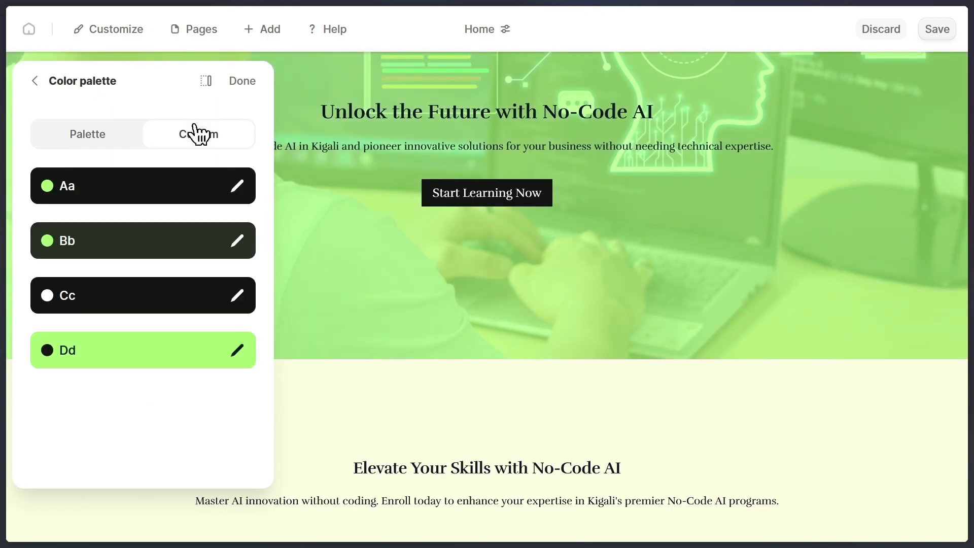
left_click(111, 185)
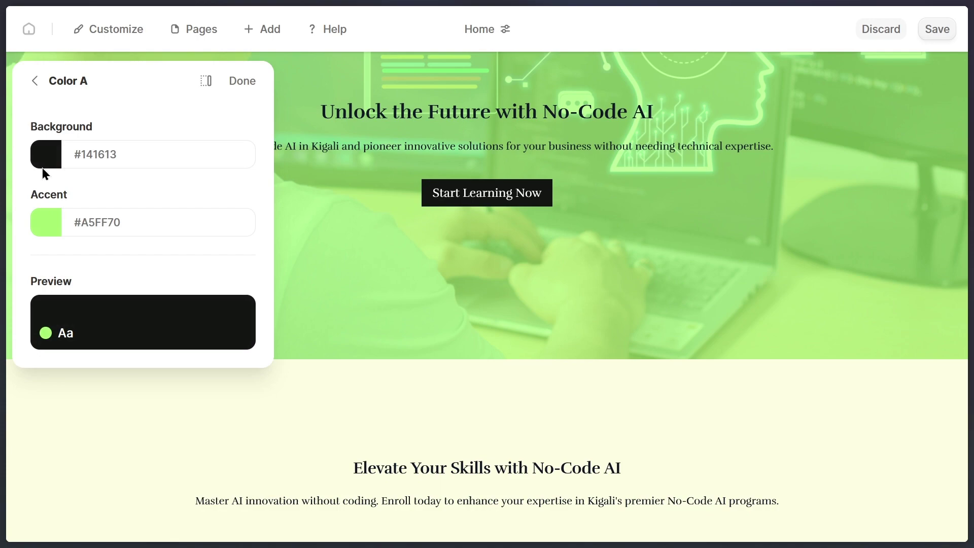
left_click(51, 222)
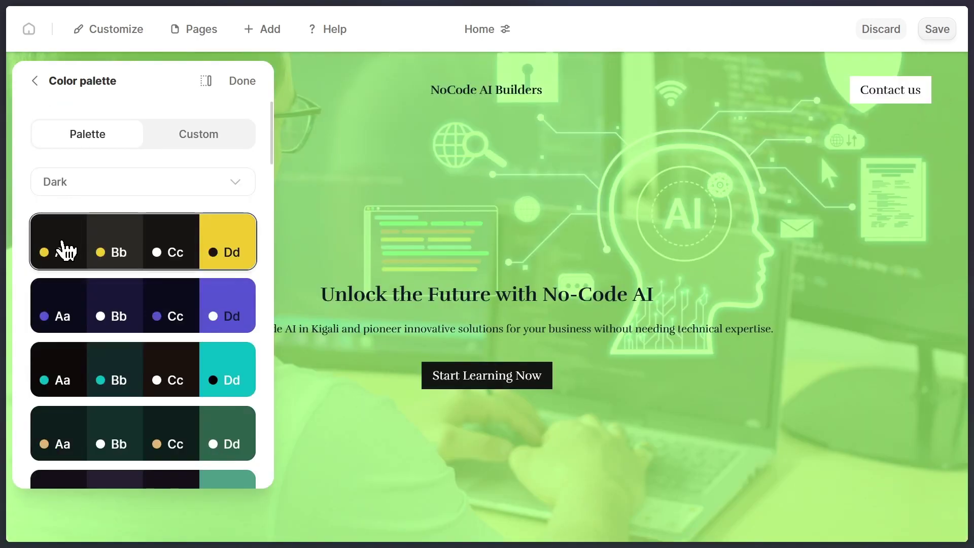
left_click(62, 252)
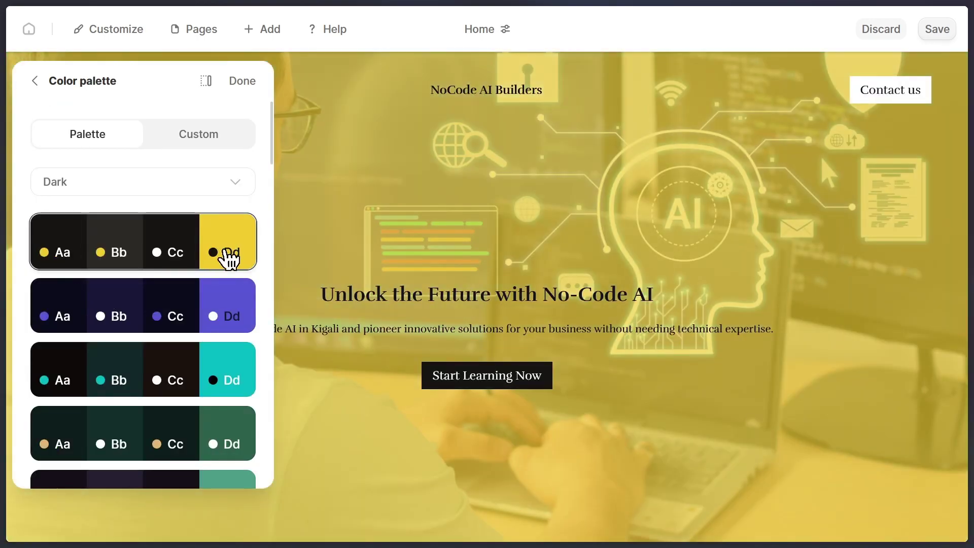
scroll(230, 259, "down", 5)
scroll(168, 289, "up", 3)
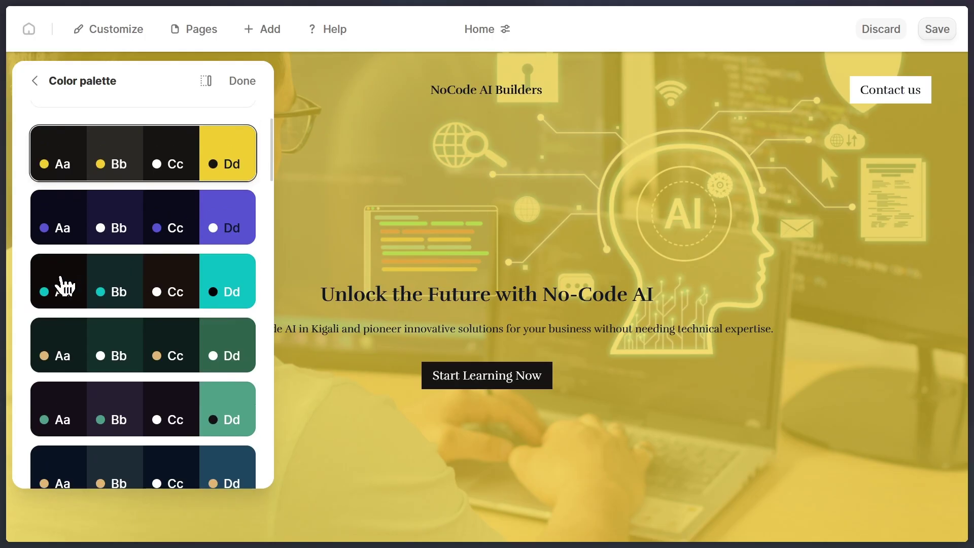
left_click(65, 287)
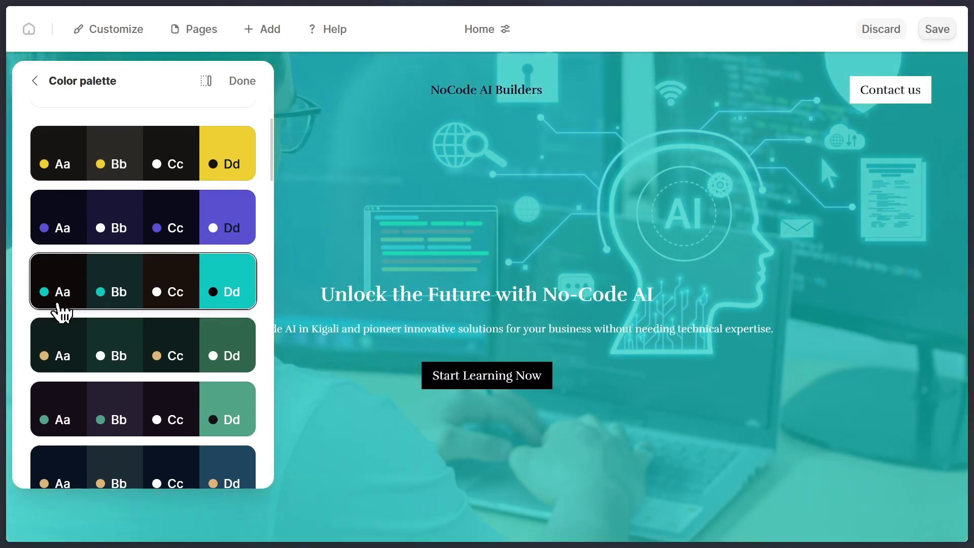
scroll(61, 312, "down", 10)
scroll(102, 304, "up", 3)
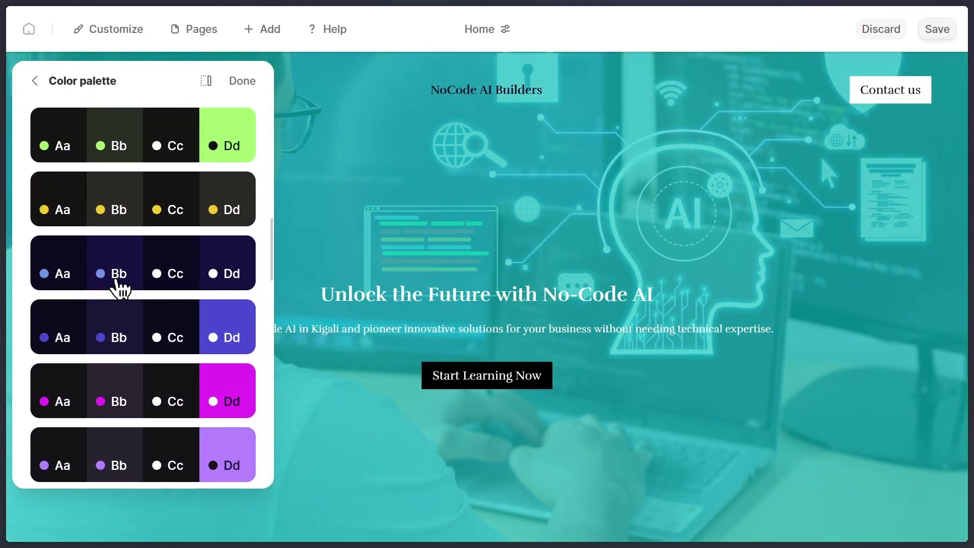
left_click(71, 198)
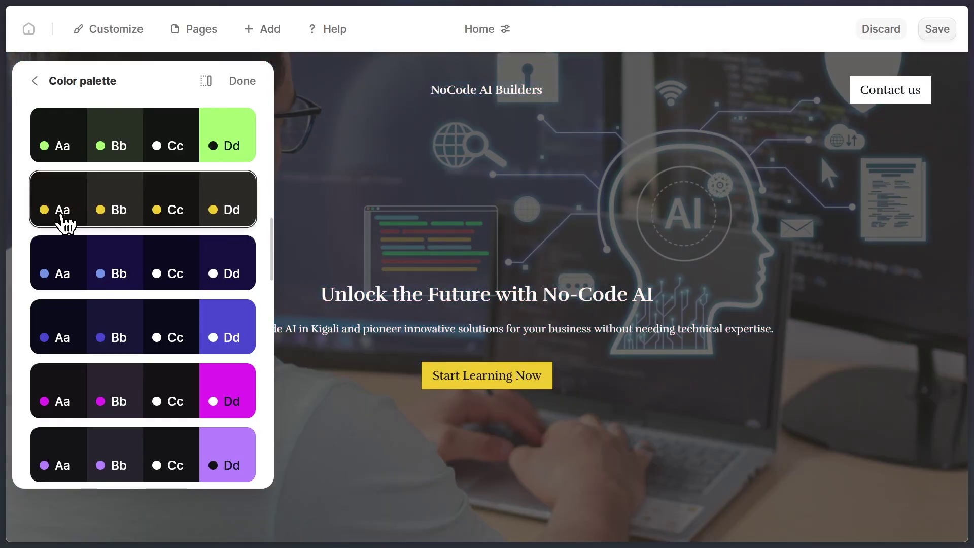
Apply the all-black colour palette and close the customization options.
scroll(71, 228, "down", 10)
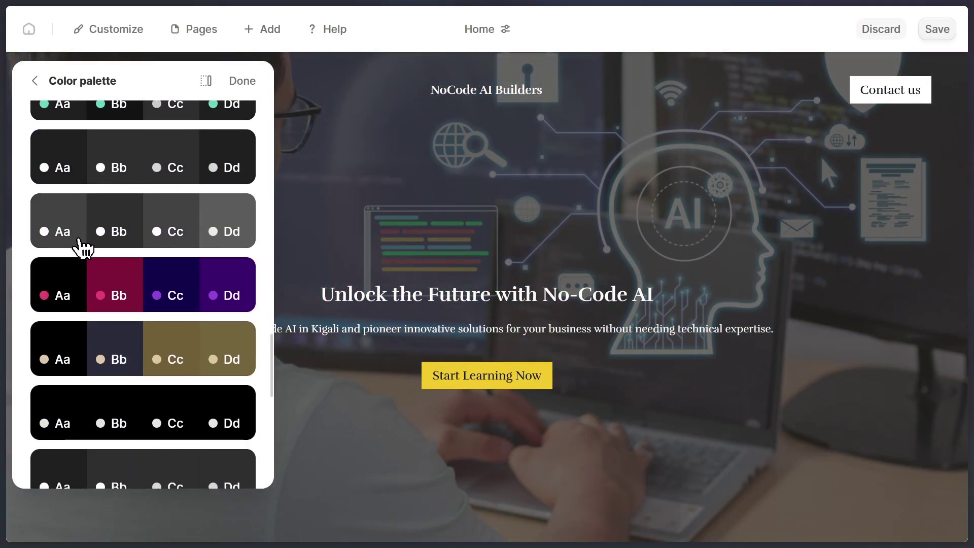
scroll(79, 248, "down", 3)
left_click(74, 244)
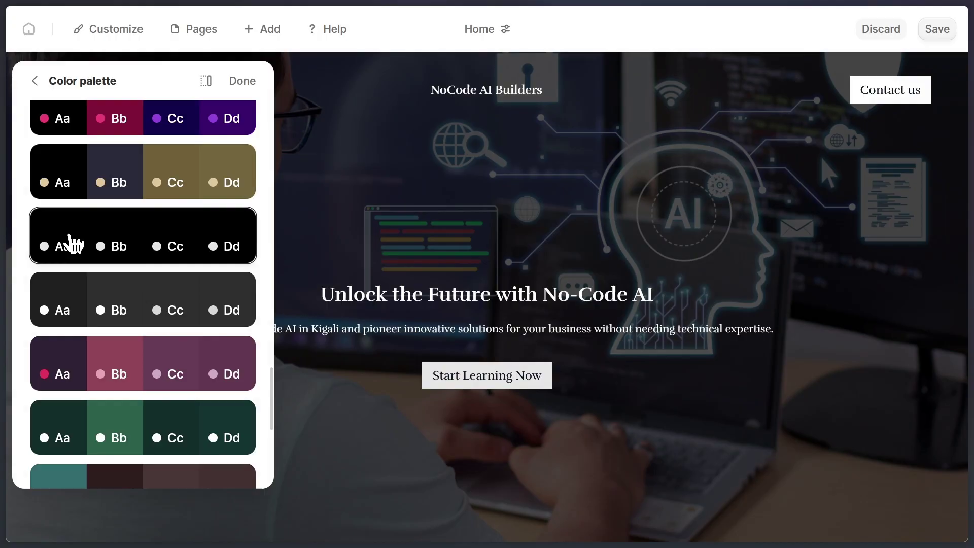
scroll(757, 250, "down", 15)
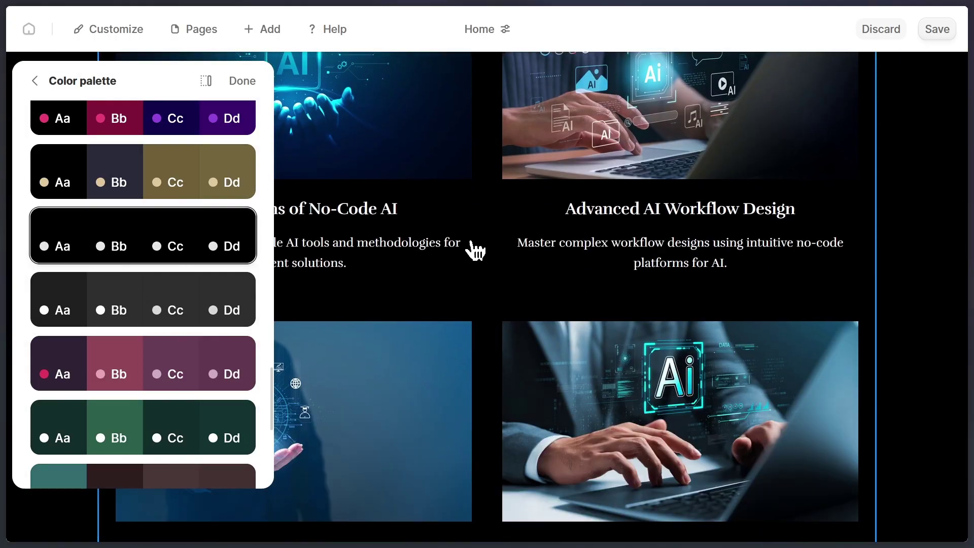
left_click(34, 81)
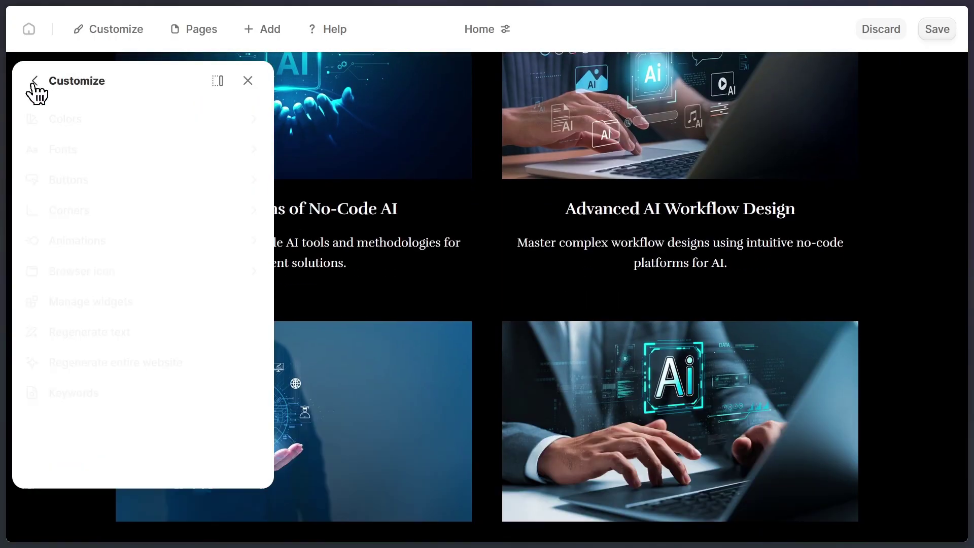
left_click(252, 82)
scroll(121, 292, "up", 15)
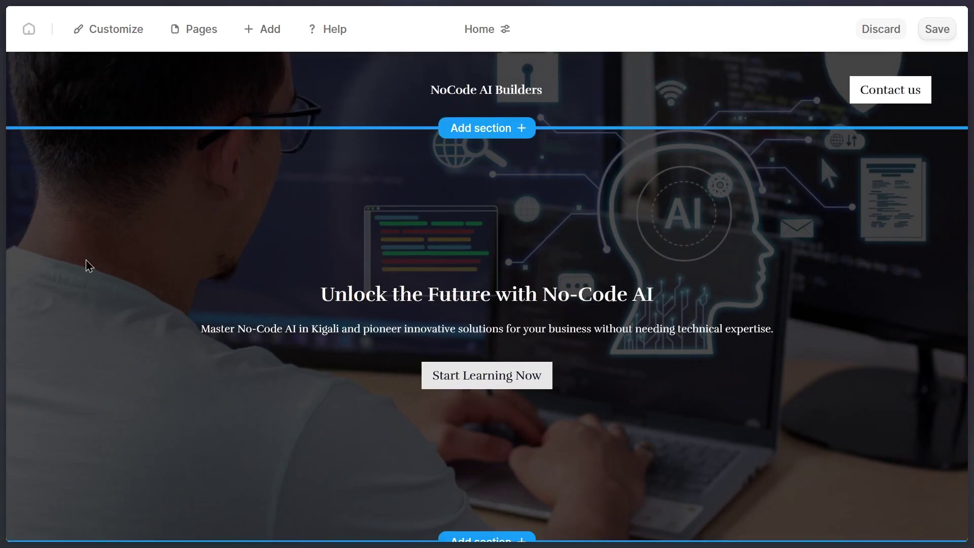
mouse_move(833, 87)
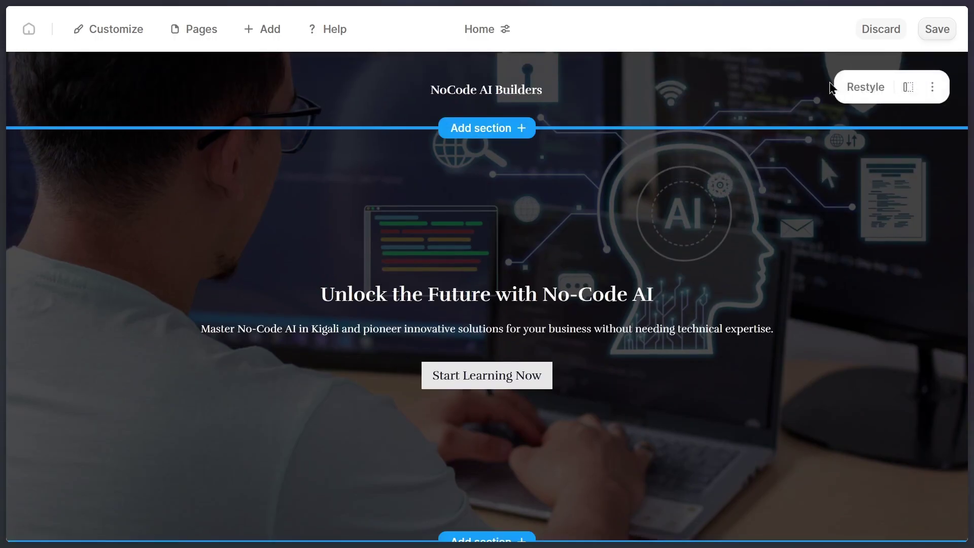
scroll(797, 284, "down", 7)
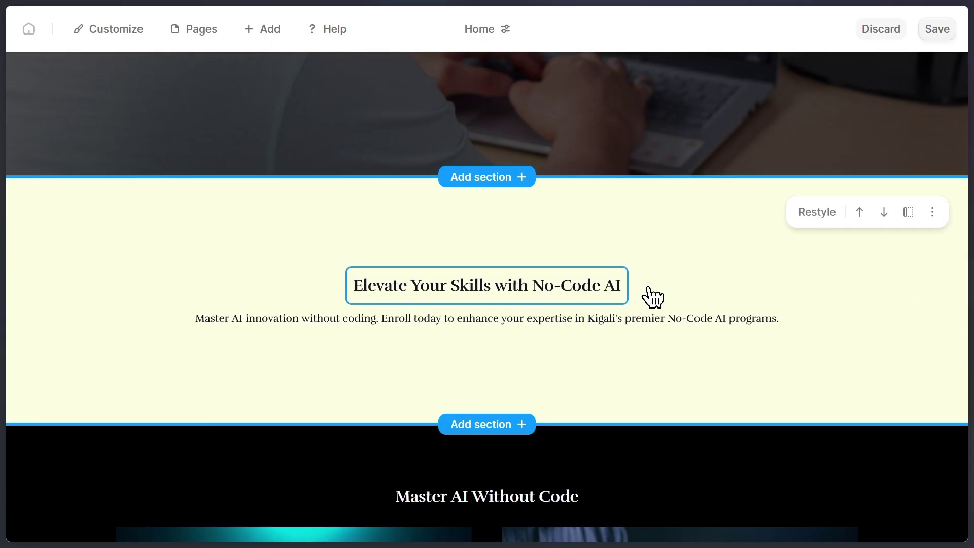
scroll(935, 314, "down", 8)
scroll(814, 261, "down", 2)
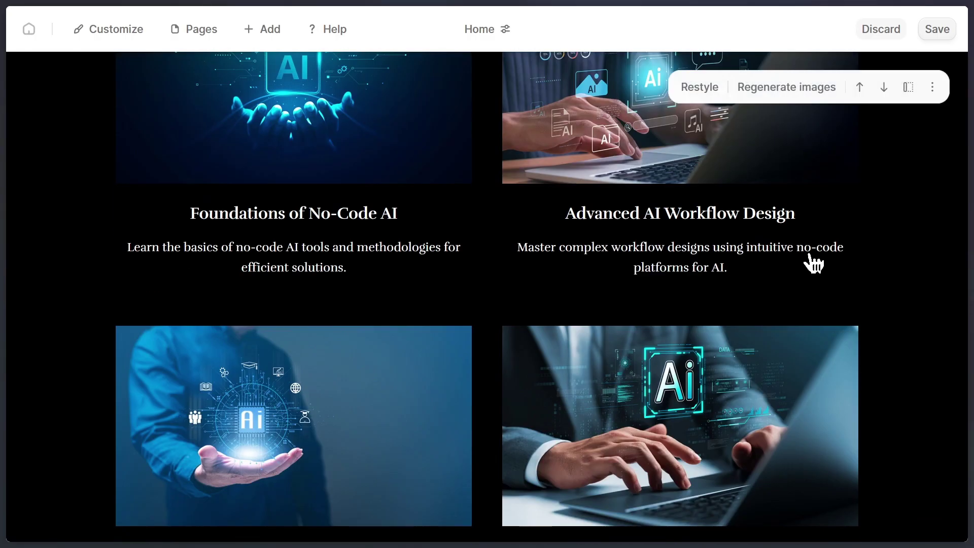
scroll(44, 340, "down", 4)
scroll(15, 378, "down", 10)
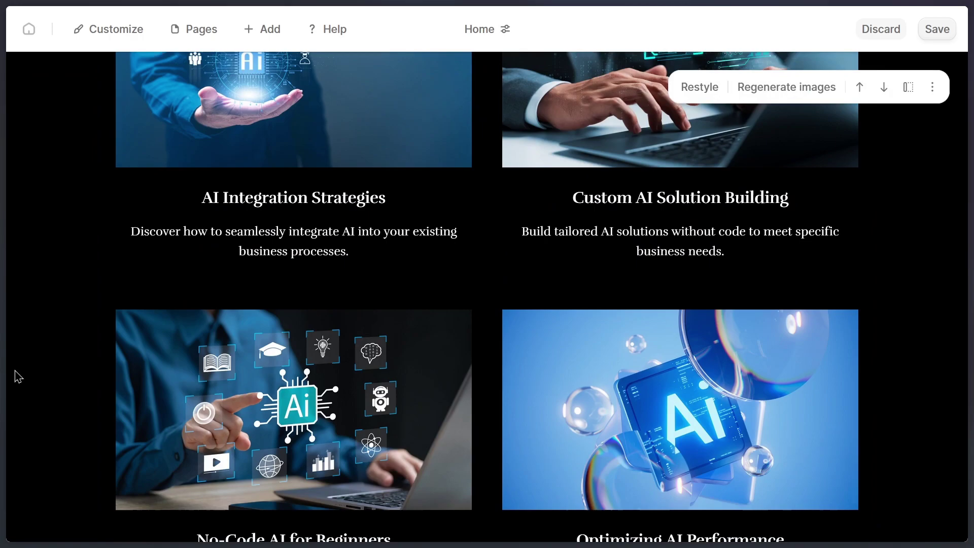
scroll(16, 389, "down", 15)
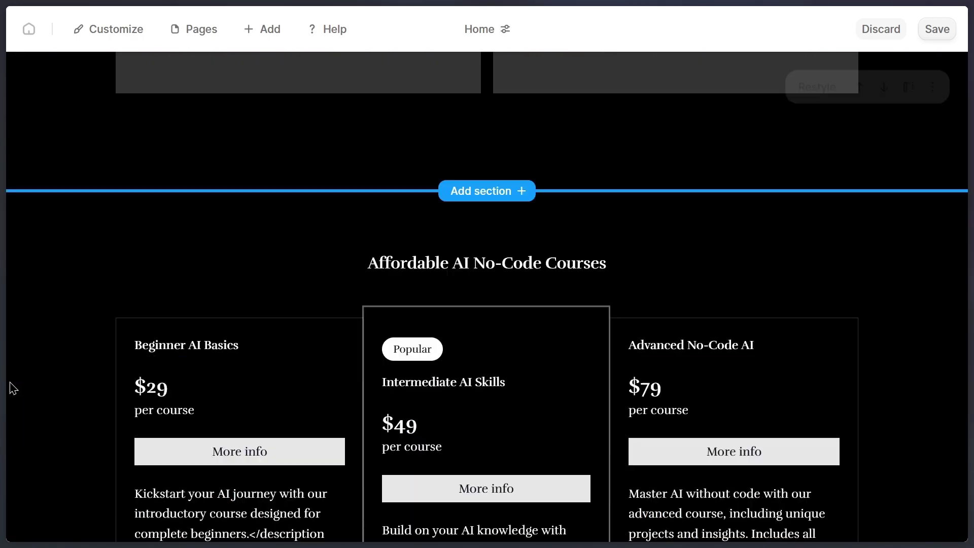
scroll(14, 389, "up", 5)
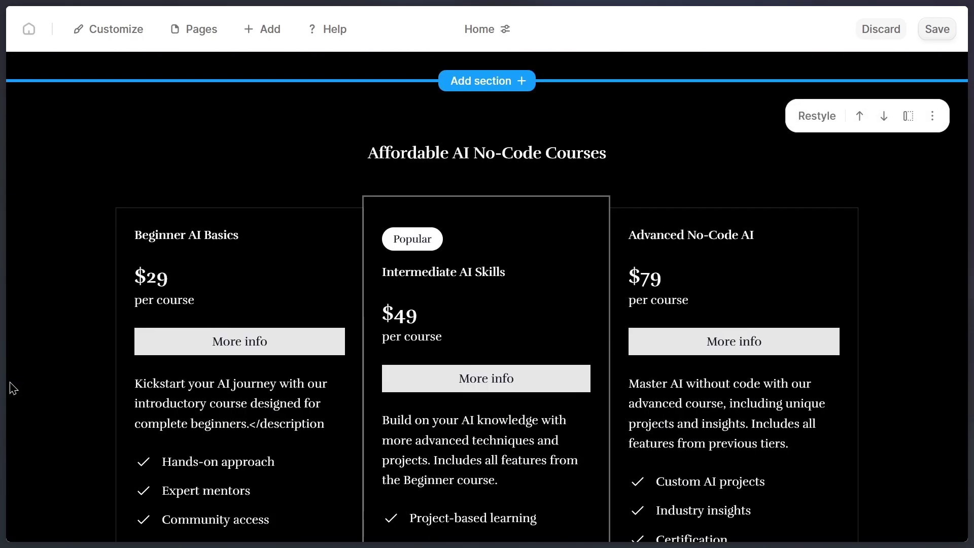
scroll(13, 388, "down", 12)
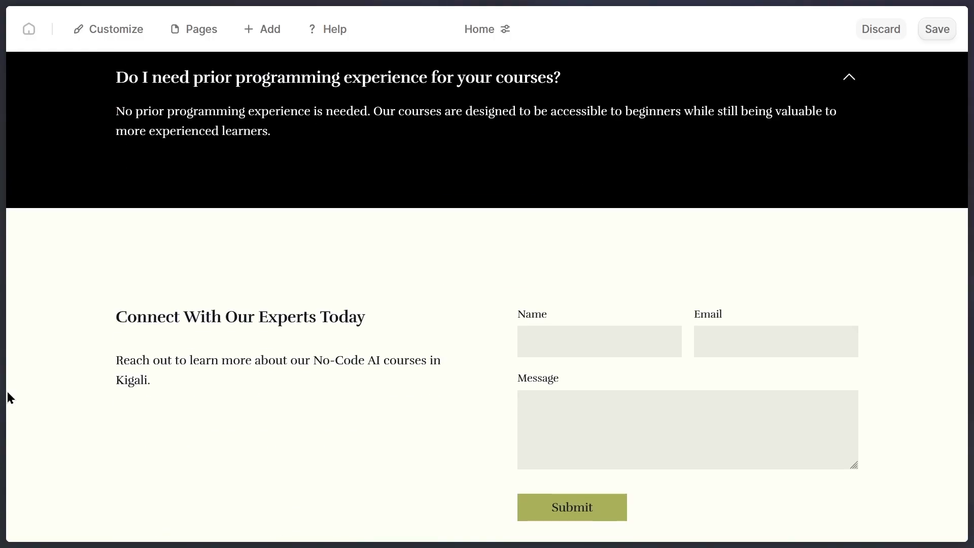
scroll(10, 398, "down", 5)
scroll(11, 397, "up", 2)
scroll(10, 398, "down", 2)
scroll(10, 397, "up", 10)
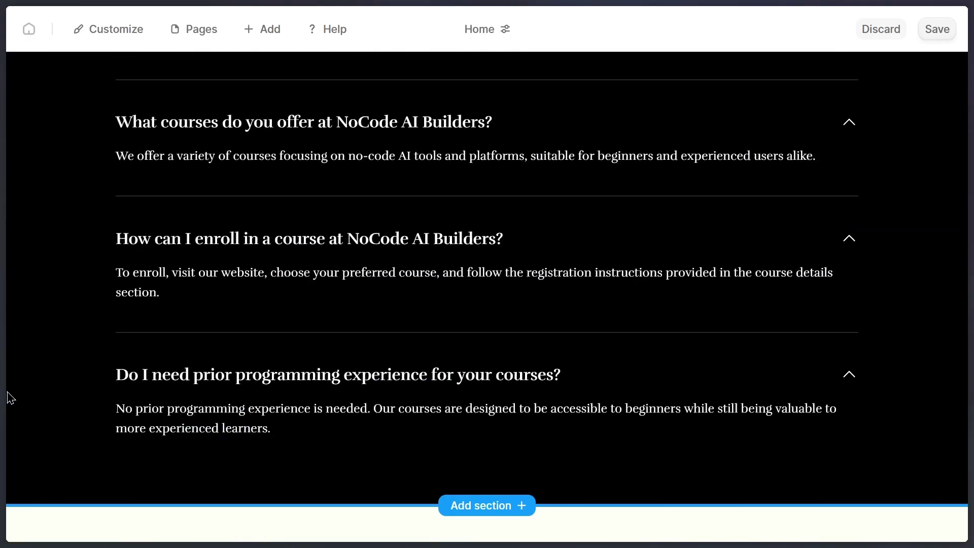
scroll(10, 398, "up", 20)
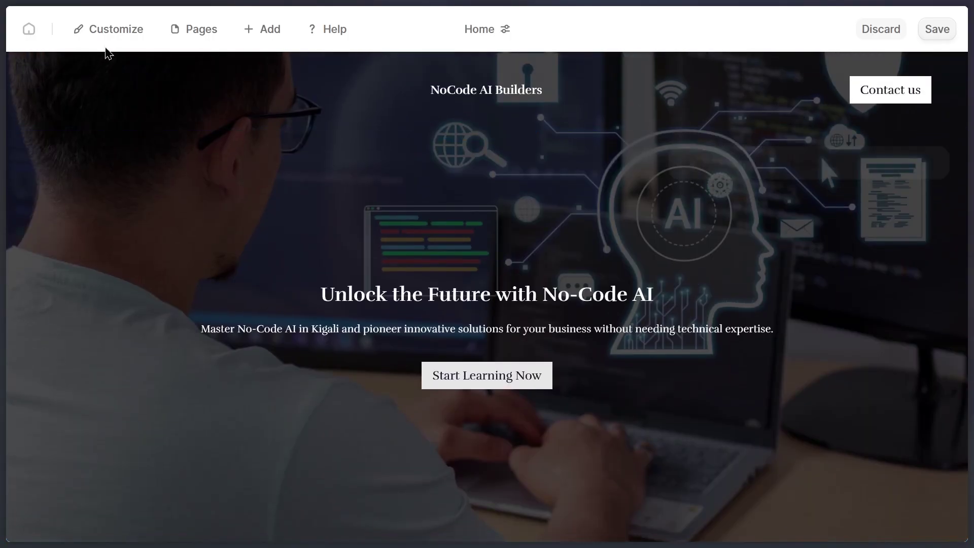
Change the custom heading font to Roboto and check the headings down the page.
left_click(118, 33)
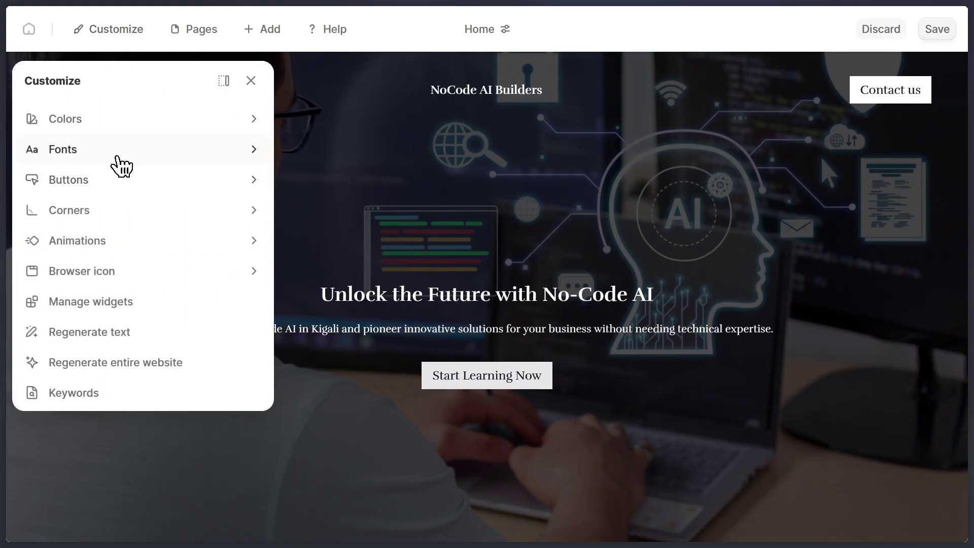
left_click(122, 155)
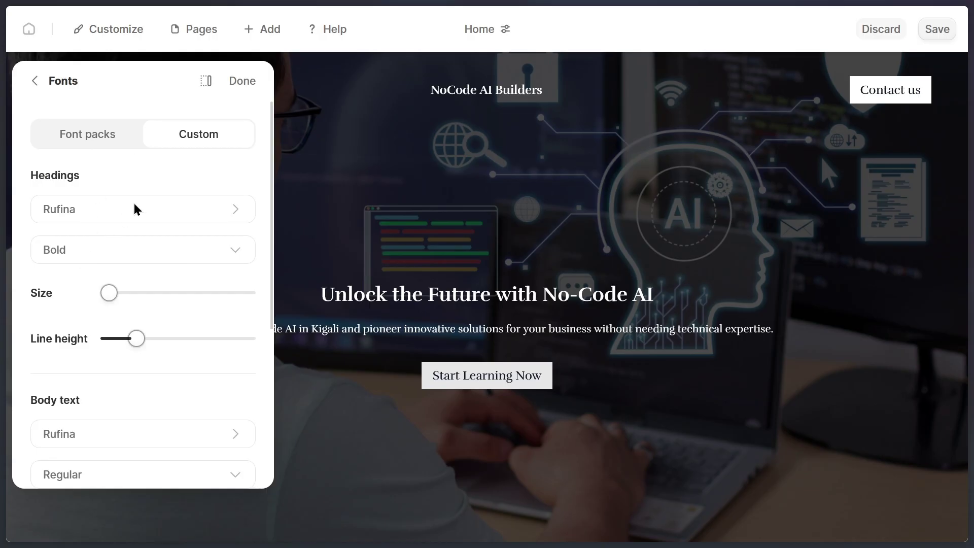
scroll(136, 209, "down", 1)
left_click(105, 184)
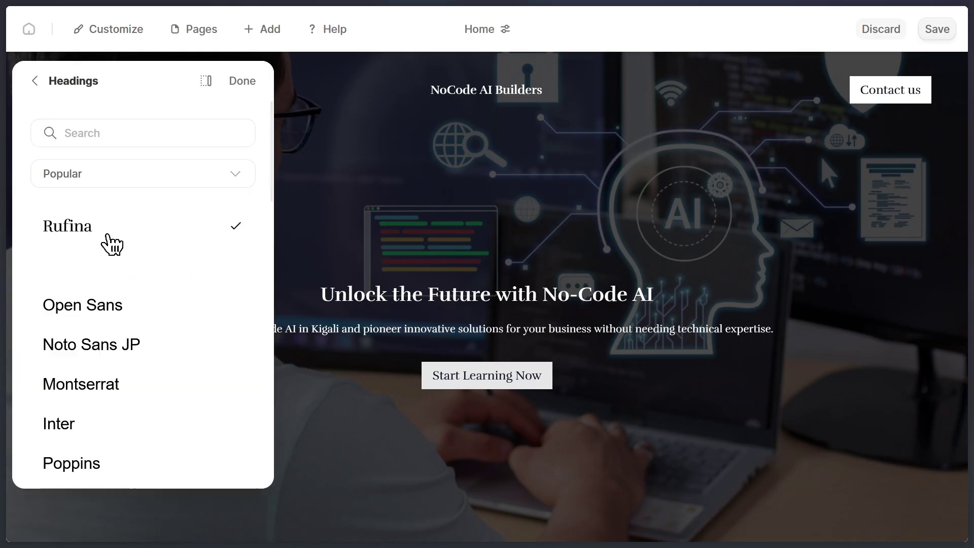
scroll(79, 285, "down", 2)
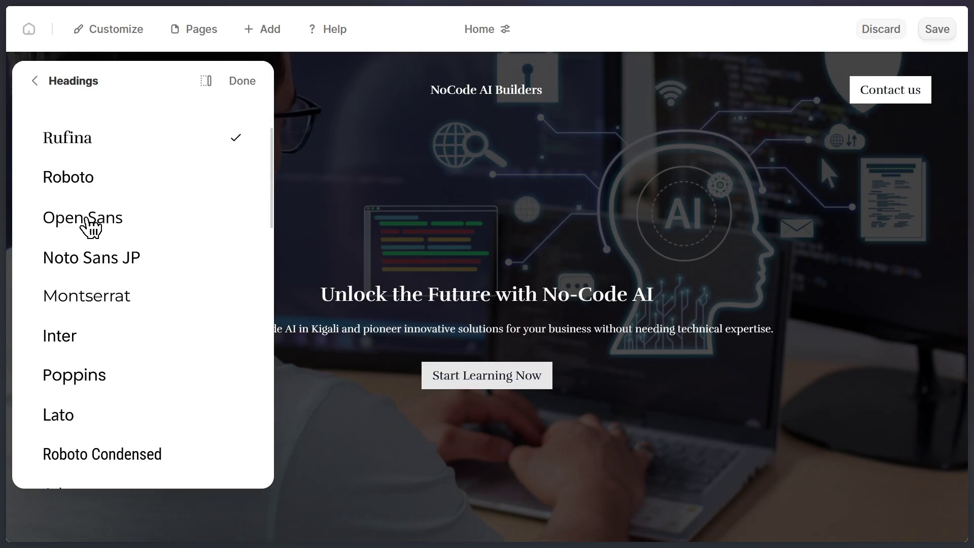
left_click(87, 188)
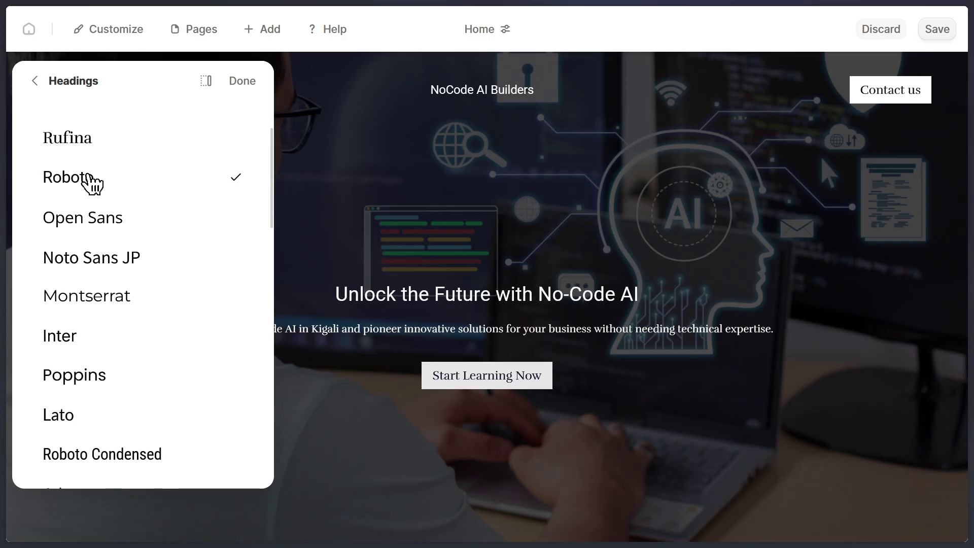
left_click(244, 81)
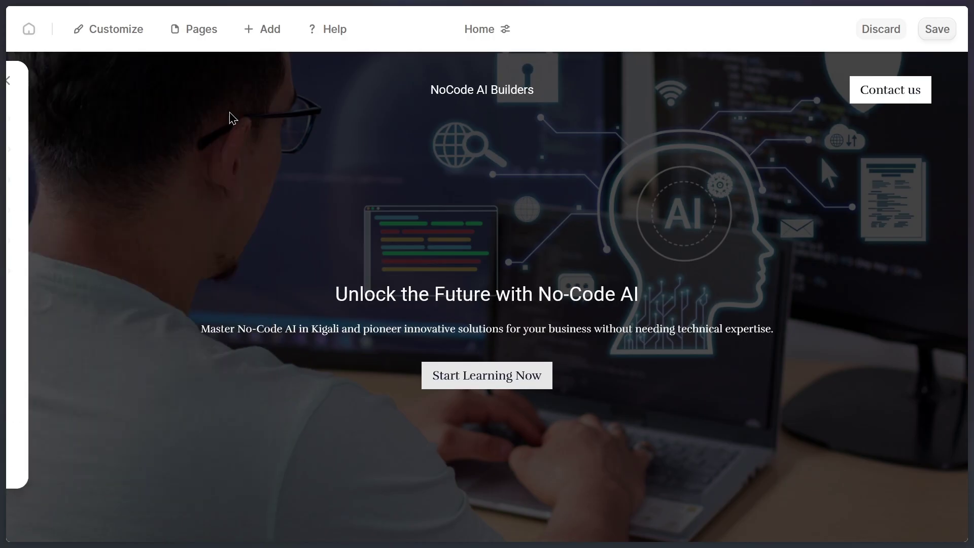
scroll(77, 215, "down", 10)
scroll(35, 222, "down", 7)
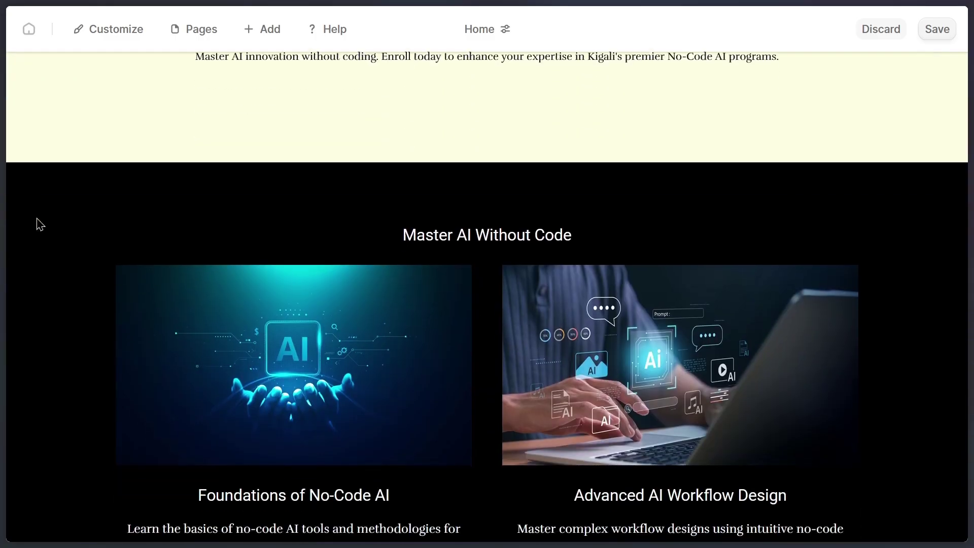
scroll(19, 227, "down", 5)
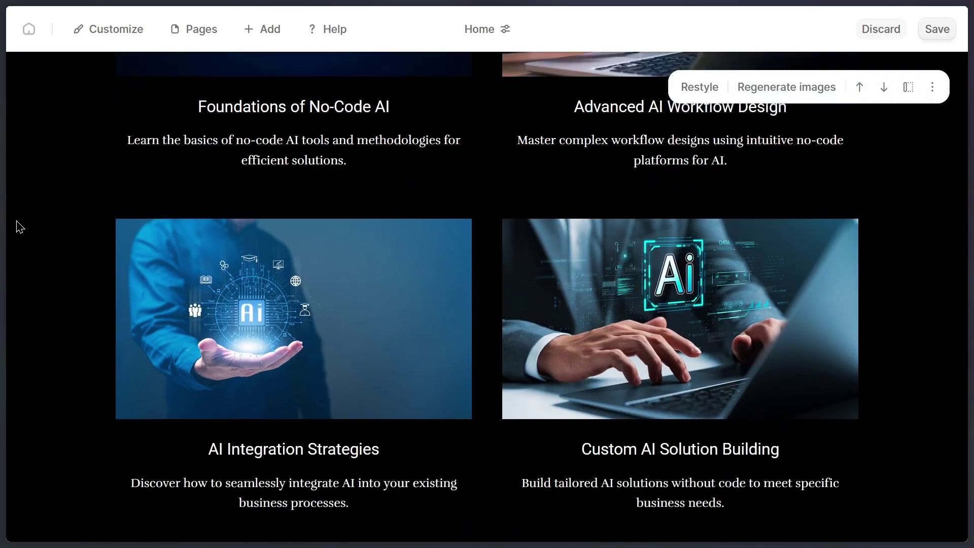
scroll(19, 227, "up", 14)
scroll(16, 227, "up", 10)
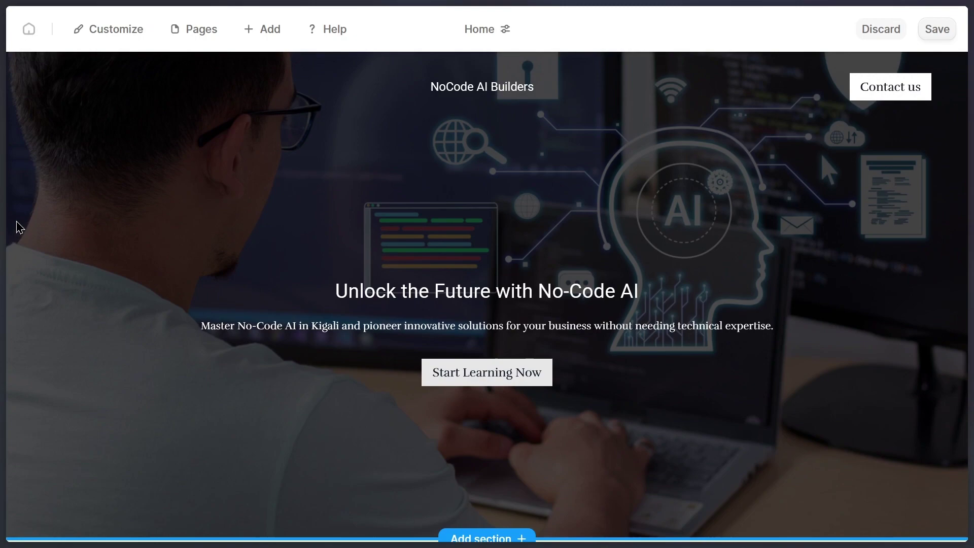
Make Style 1 buttons solid with a round shape.
left_click(109, 33)
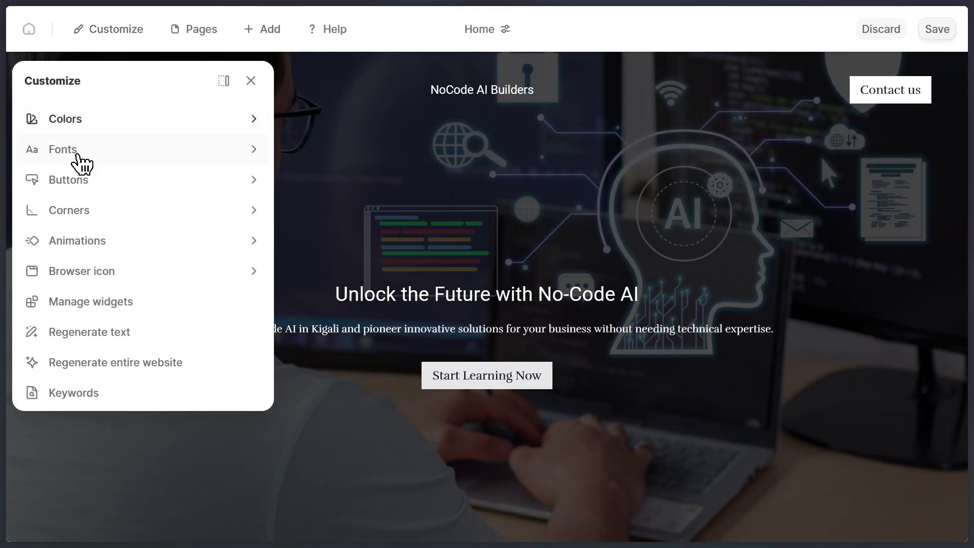
left_click(93, 182)
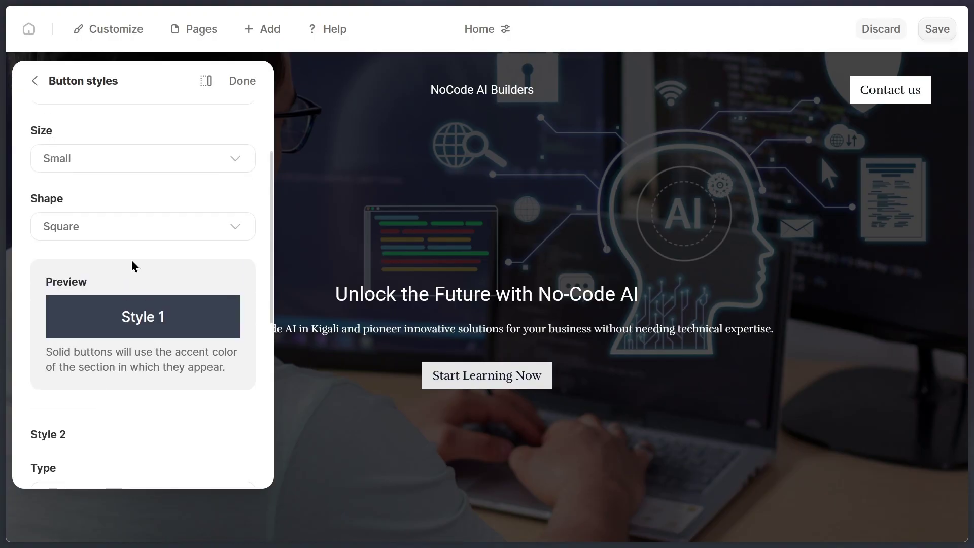
scroll(130, 265, "down", 5)
scroll(108, 293, "up", 8)
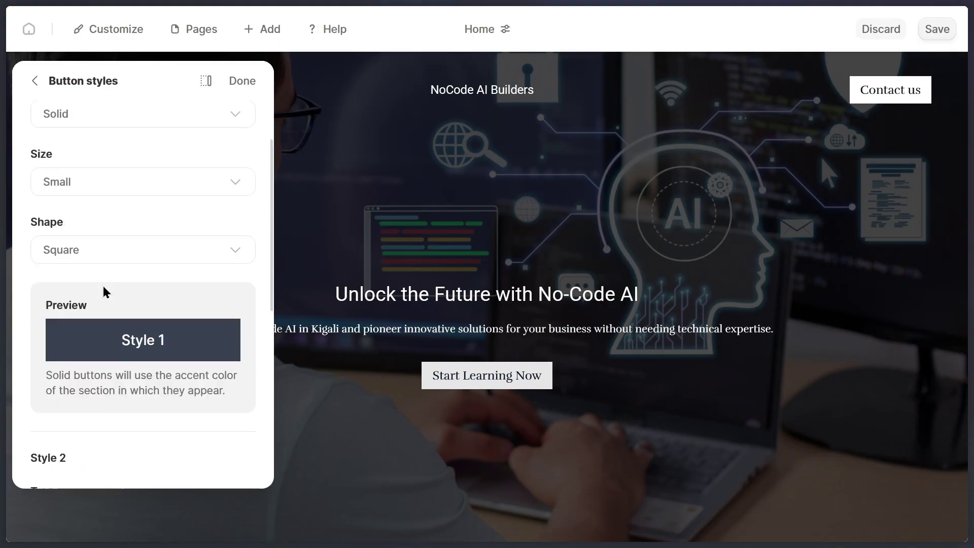
left_click(138, 193)
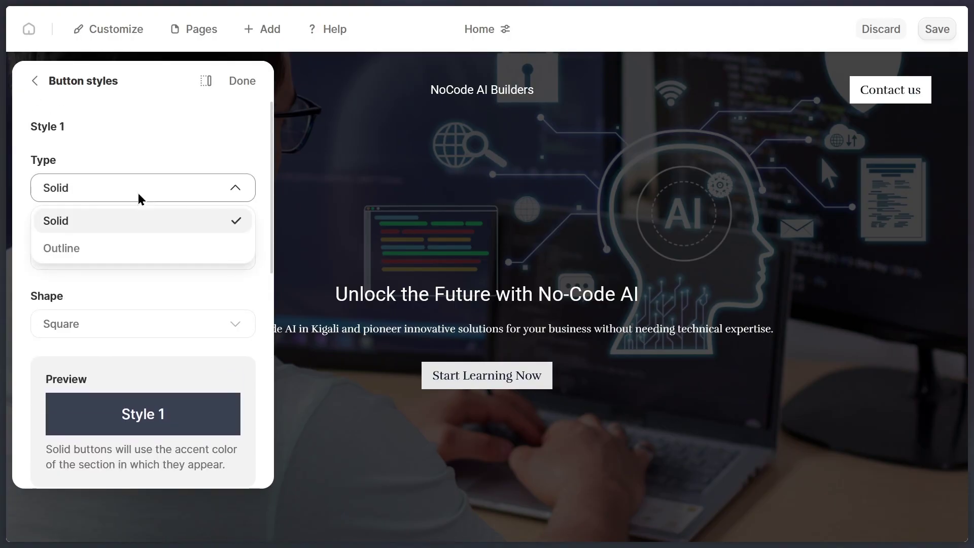
left_click(71, 276)
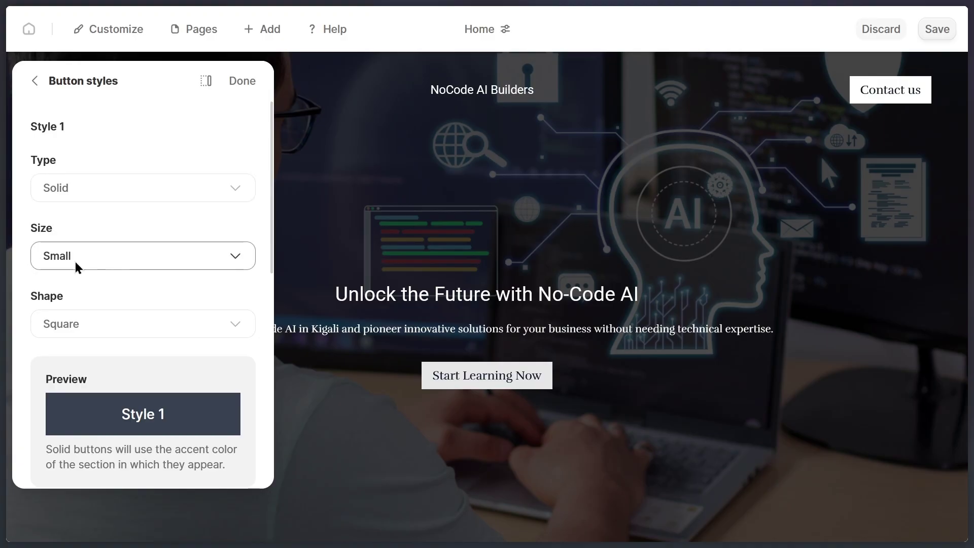
left_click(78, 324)
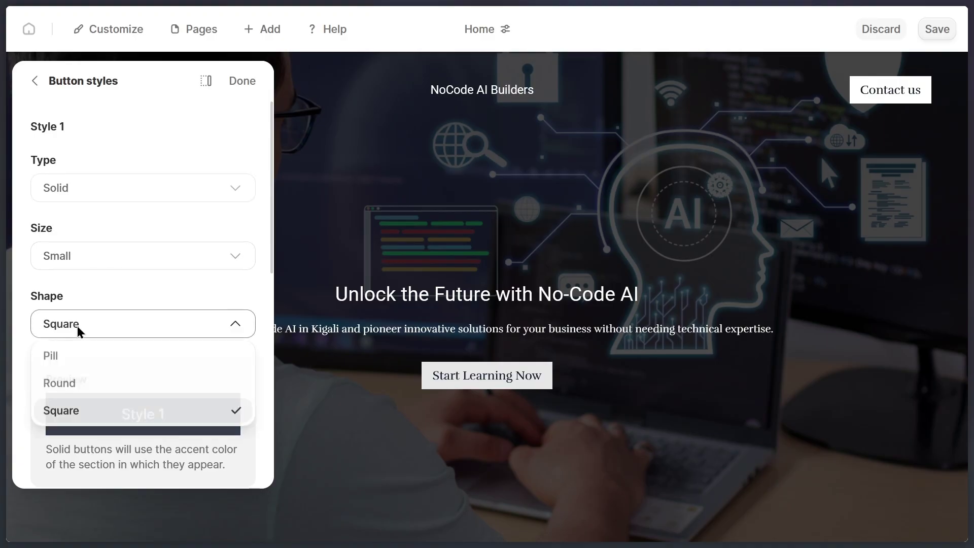
left_click(84, 389)
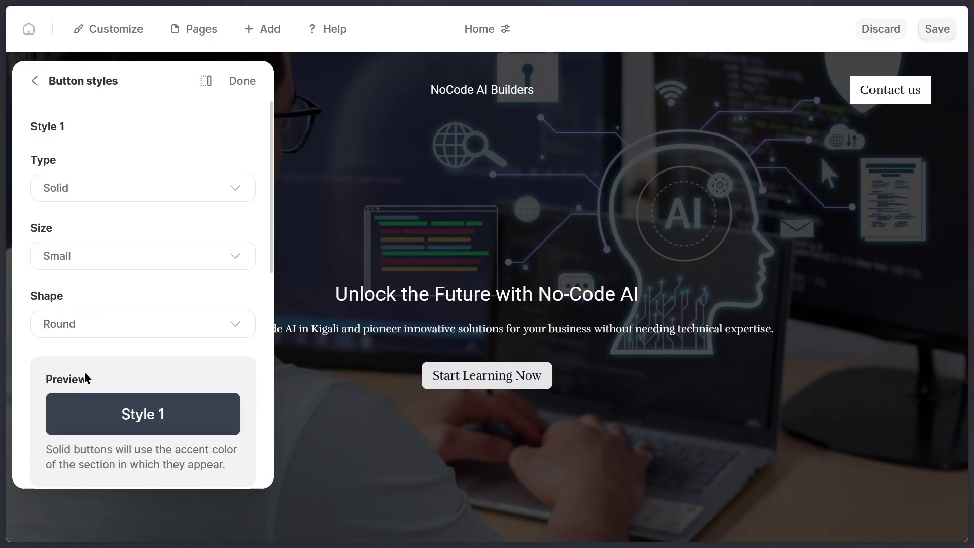
Set Style 2 buttons to the Outline type so Contact us appears outlined.
scroll(72, 337, "down", 2)
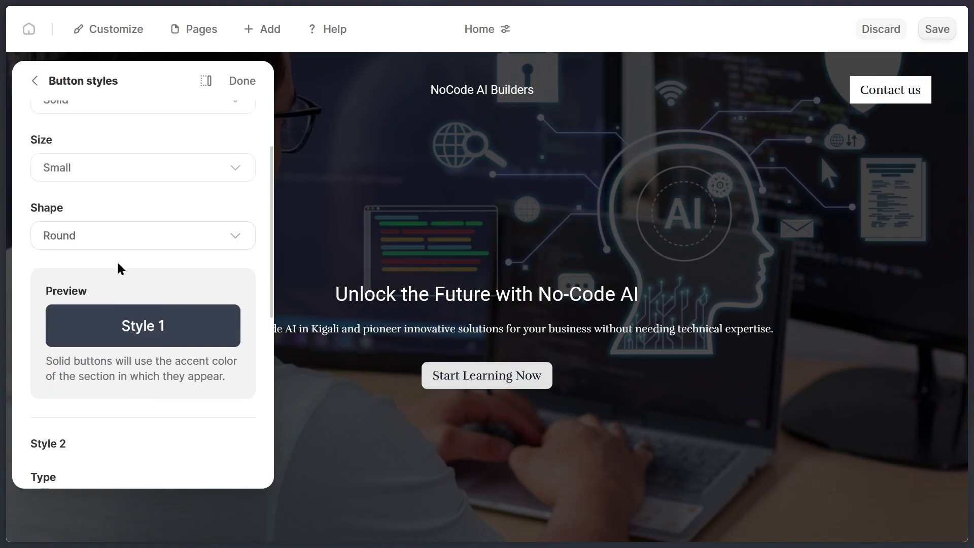
scroll(70, 309, "down", 4)
scroll(69, 309, "down", 2)
left_click(89, 243)
left_click(61, 299)
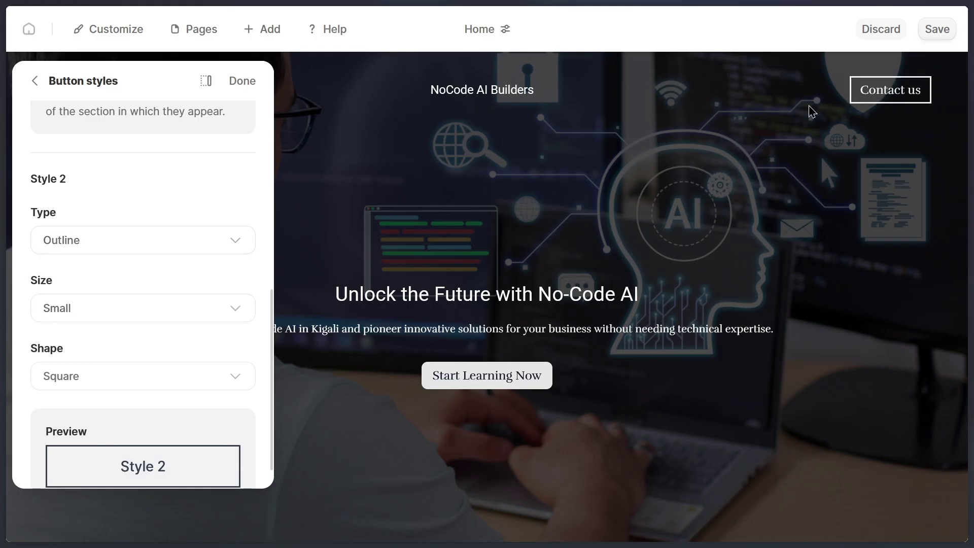
left_click(34, 81)
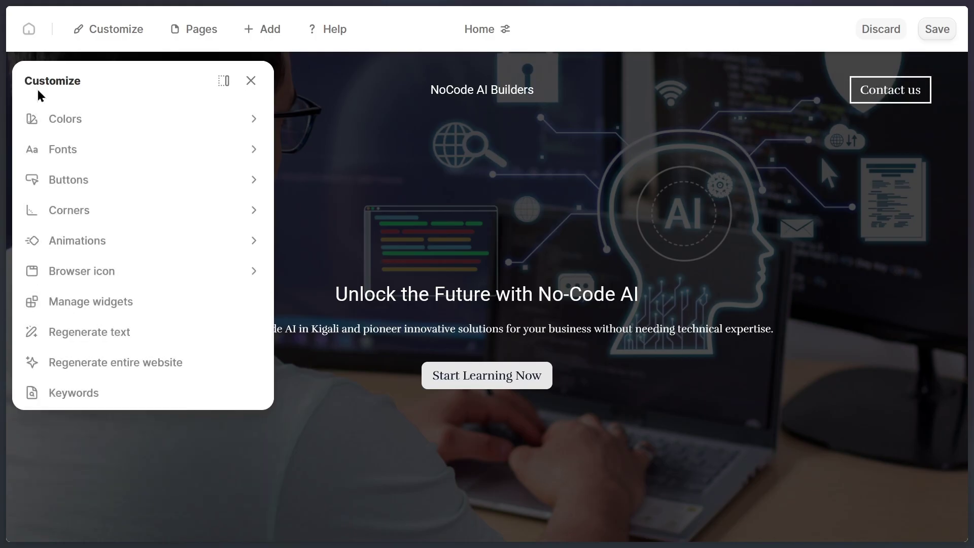
Close the Customize panel, leaving the NoCode AI Builders hero section in view.
left_click(88, 334)
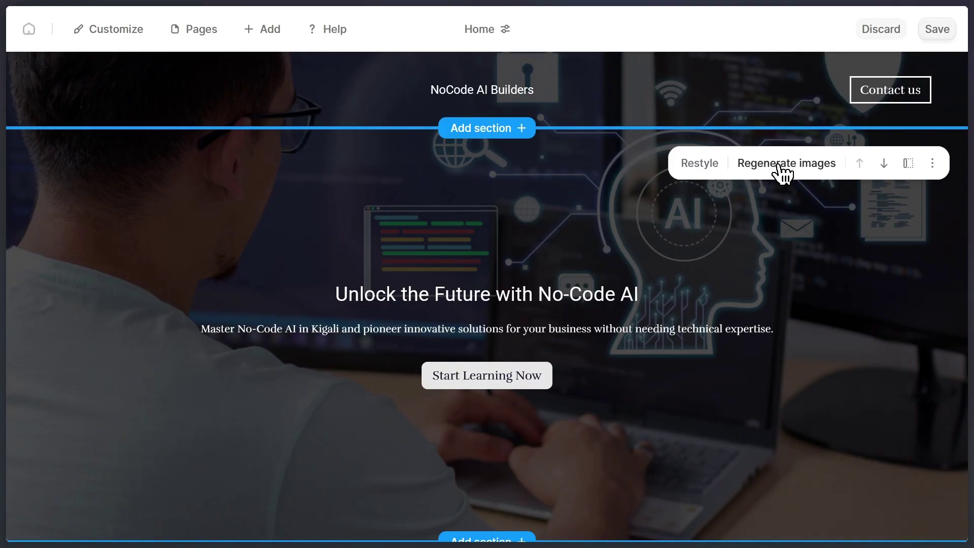
Open the hero section's editor and look over its headline and subtext fields.
left_click(934, 164)
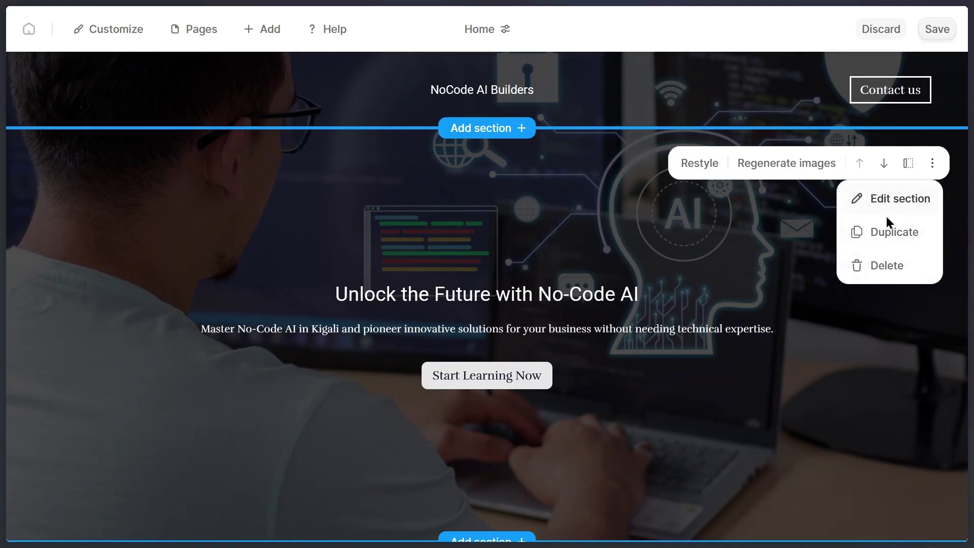
left_click(885, 201)
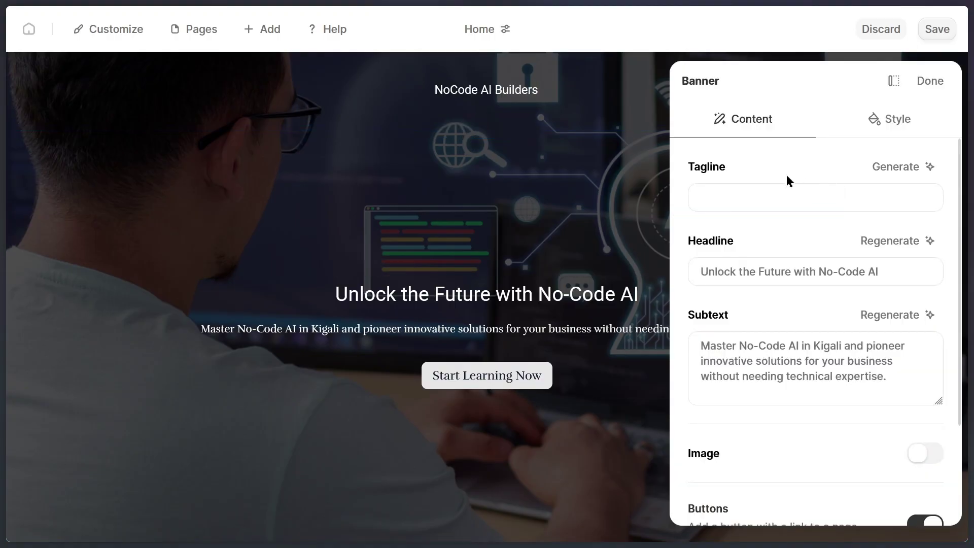
scroll(746, 241, "down", 2)
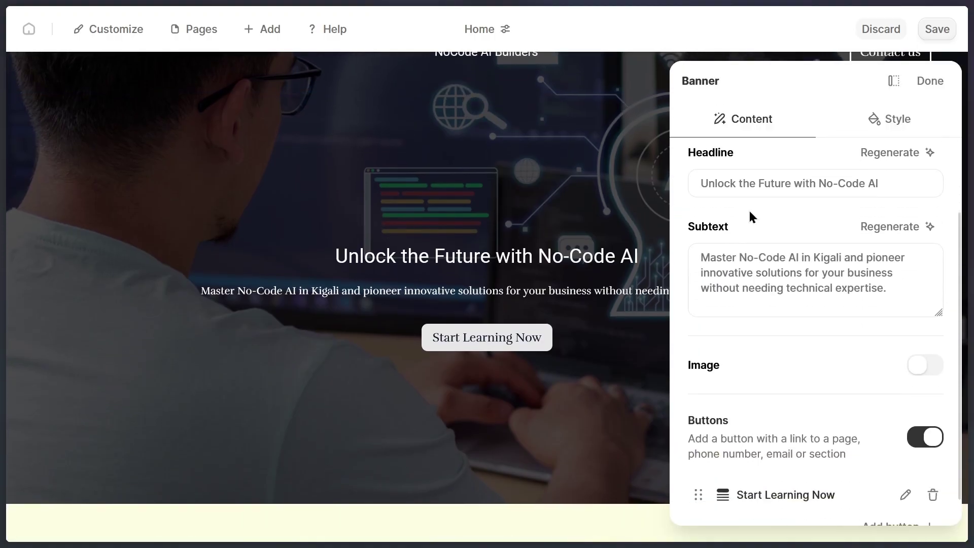
scroll(754, 216, "down", 1)
scroll(754, 215, "up", 3)
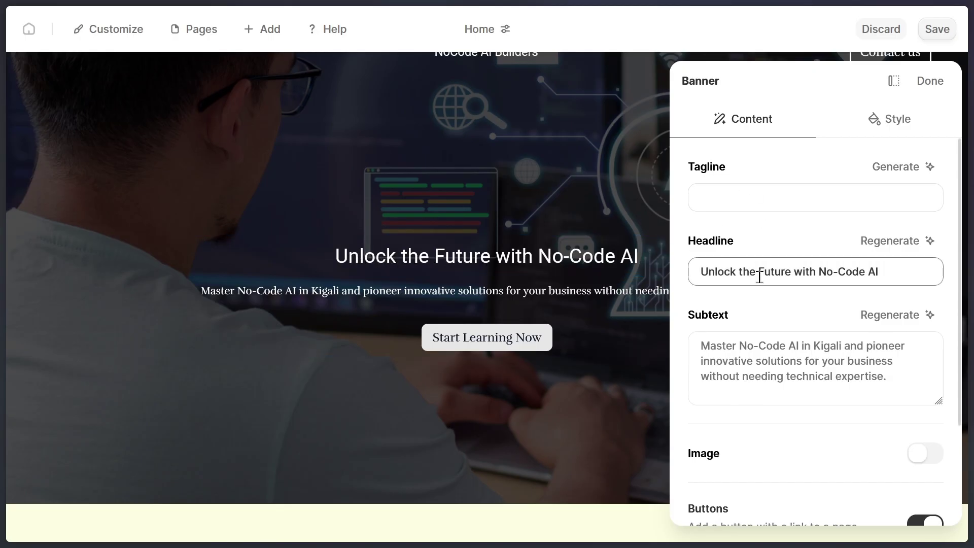
scroll(770, 335, "down", 2)
left_click(733, 267)
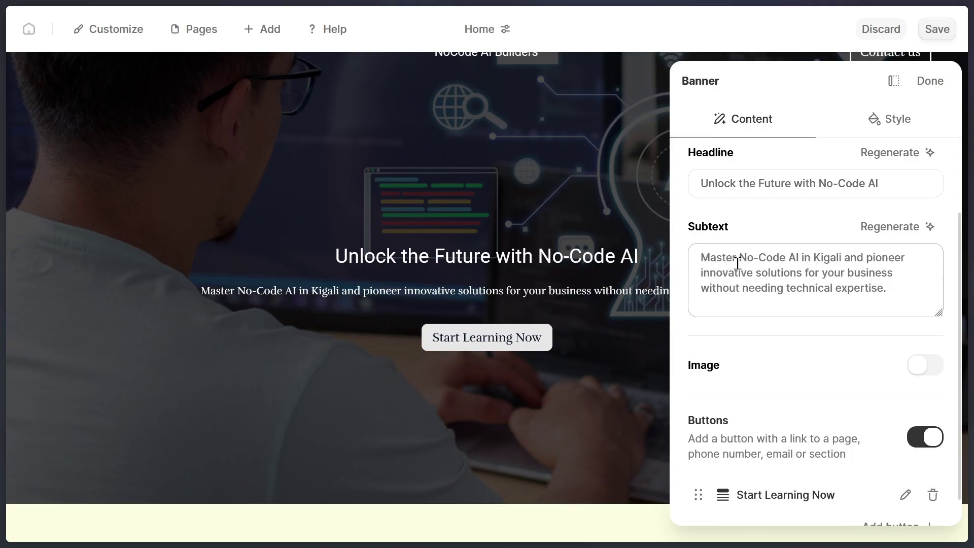
scroll(808, 299, "down", 1)
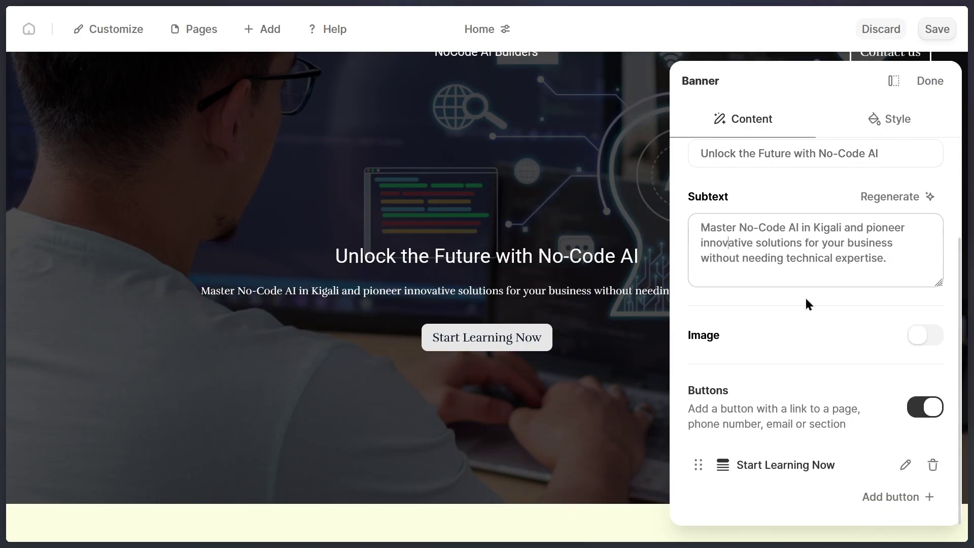
scroll(806, 297, "up", 3)
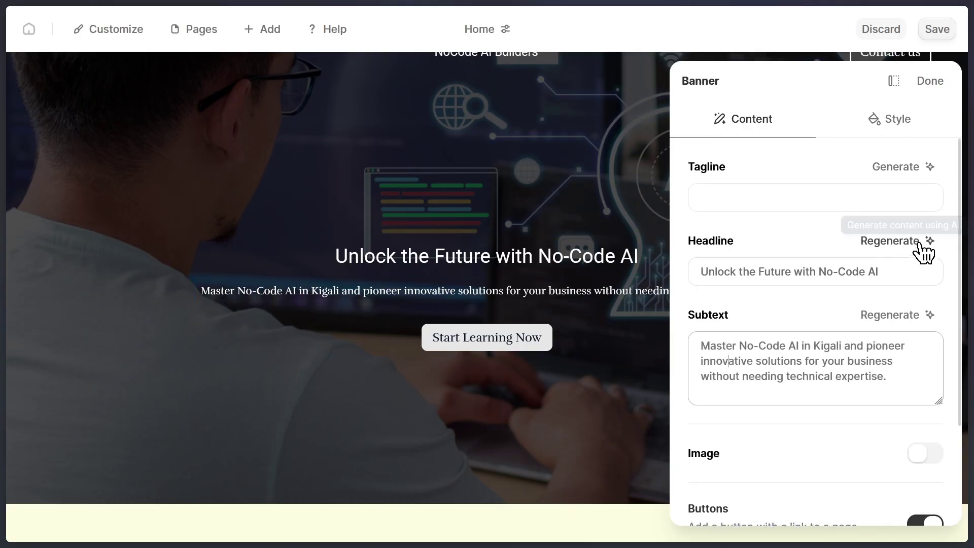
scroll(838, 304, "down", 4)
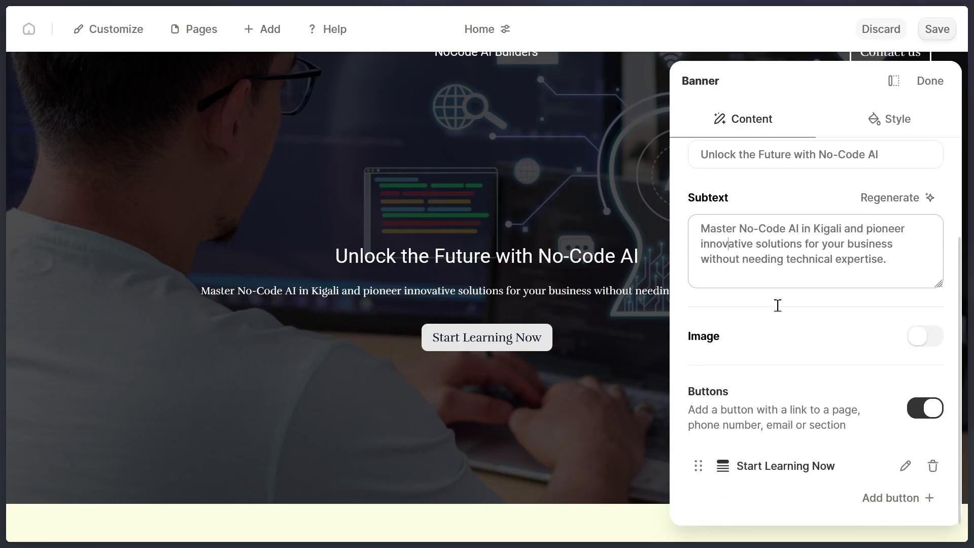
Leave the left-aligned hero banner without an image and finish editing it.
left_click(929, 337)
scroll(837, 340, "down", 3)
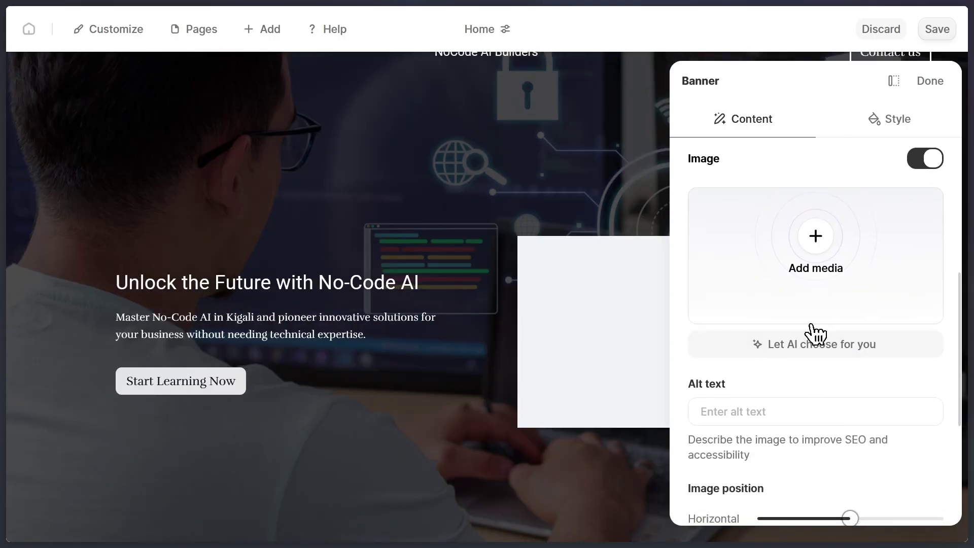
scroll(785, 249, "down", 2)
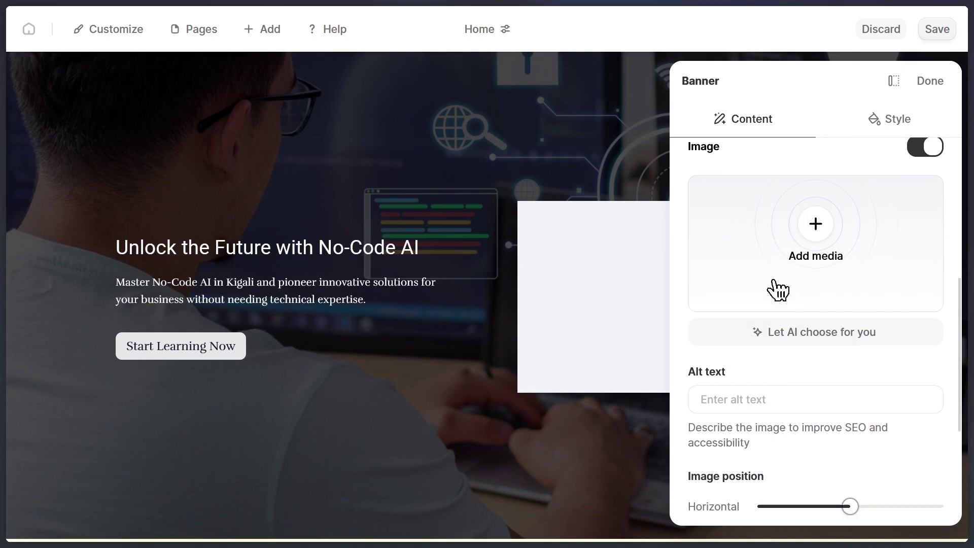
scroll(777, 269, "up", 3)
scroll(864, 223, "up", 1)
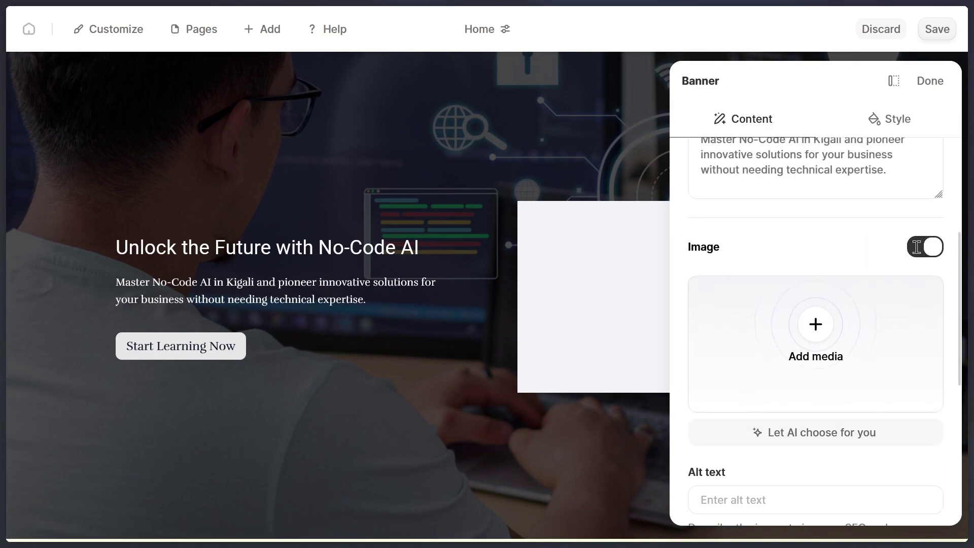
left_click(924, 245)
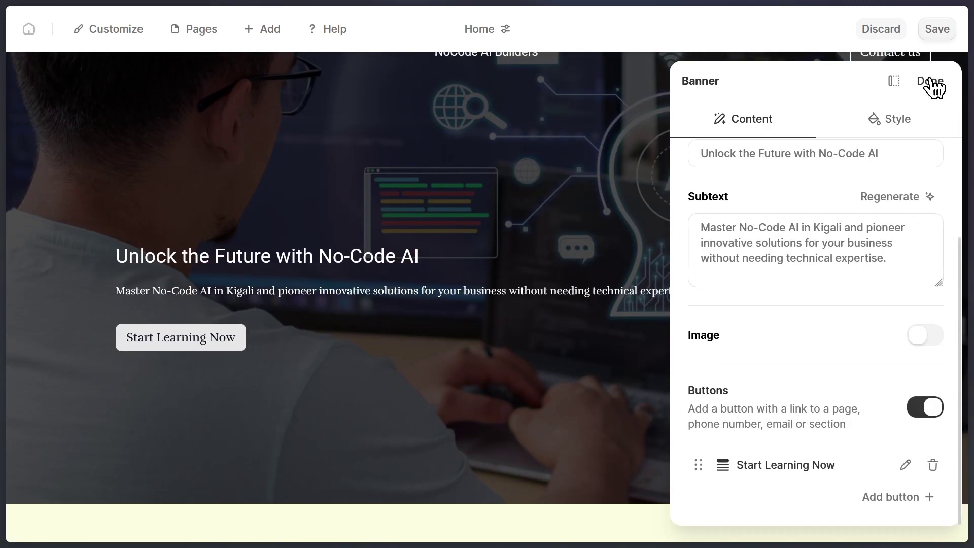
left_click(932, 84)
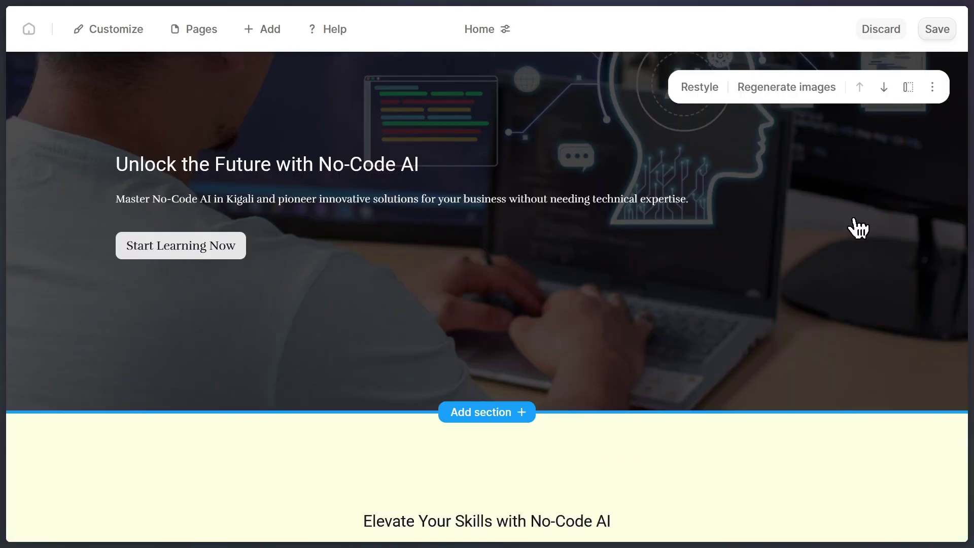
Give the Elevate Your Skills banner a black custom colour.
scroll(858, 229, "down", 5)
left_click(933, 212)
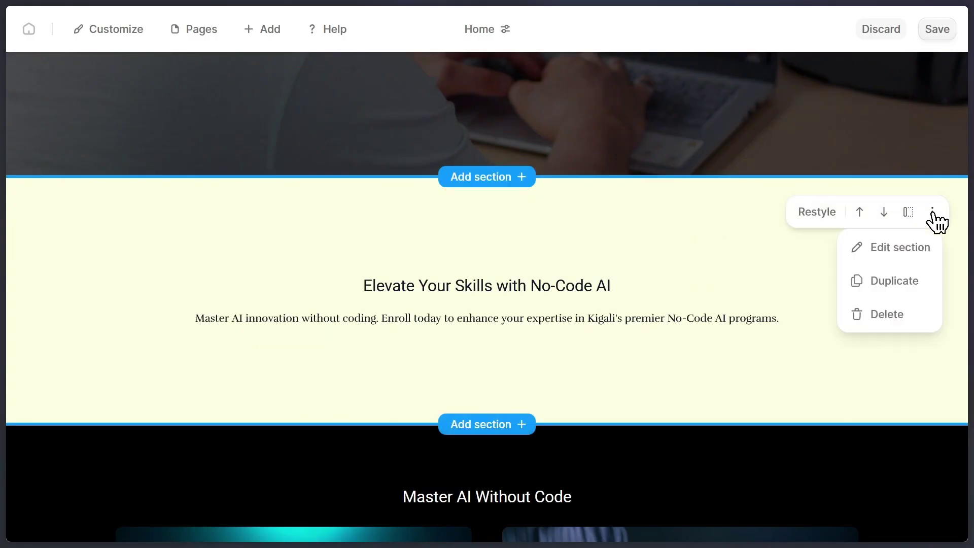
left_click(886, 247)
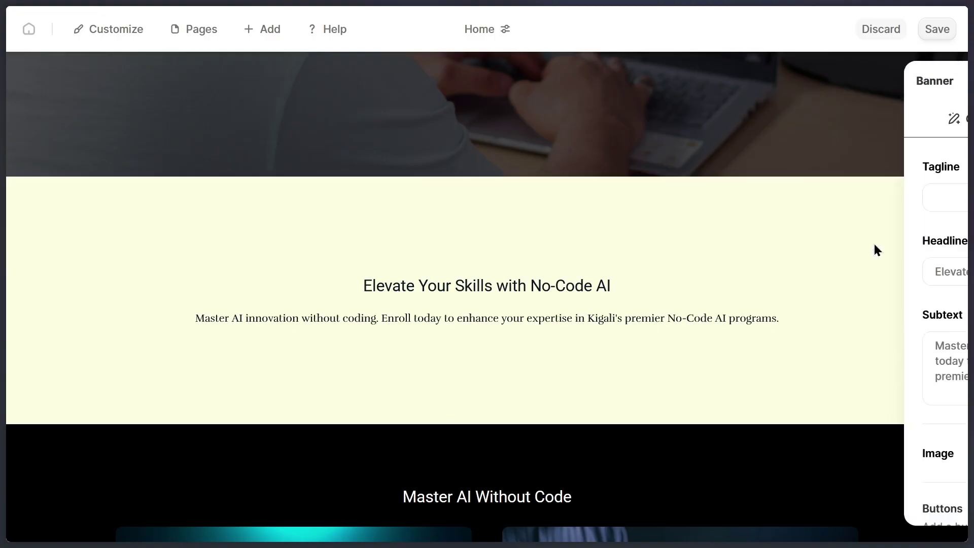
scroll(736, 305, "down", 1)
left_click(750, 304)
scroll(774, 377, "up", 1)
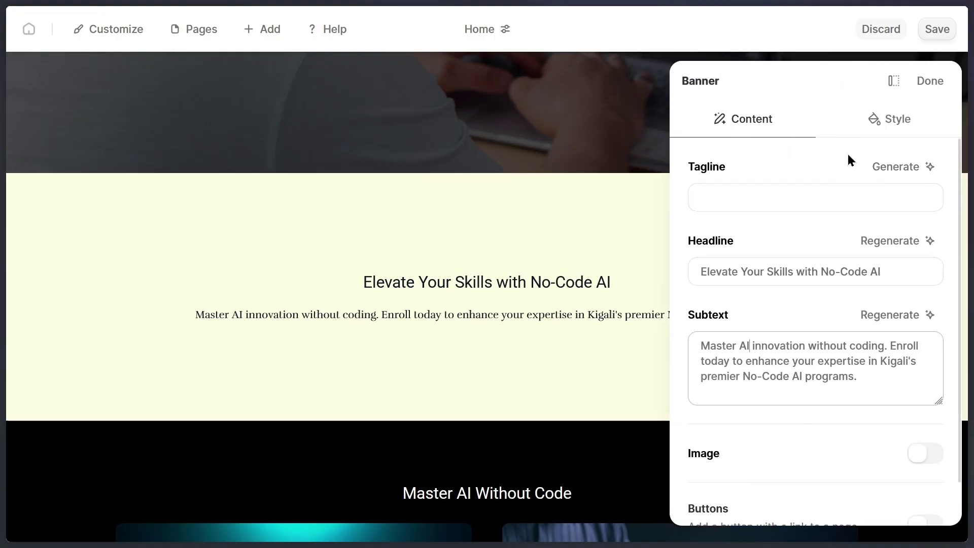
left_click(889, 119)
left_click(771, 222)
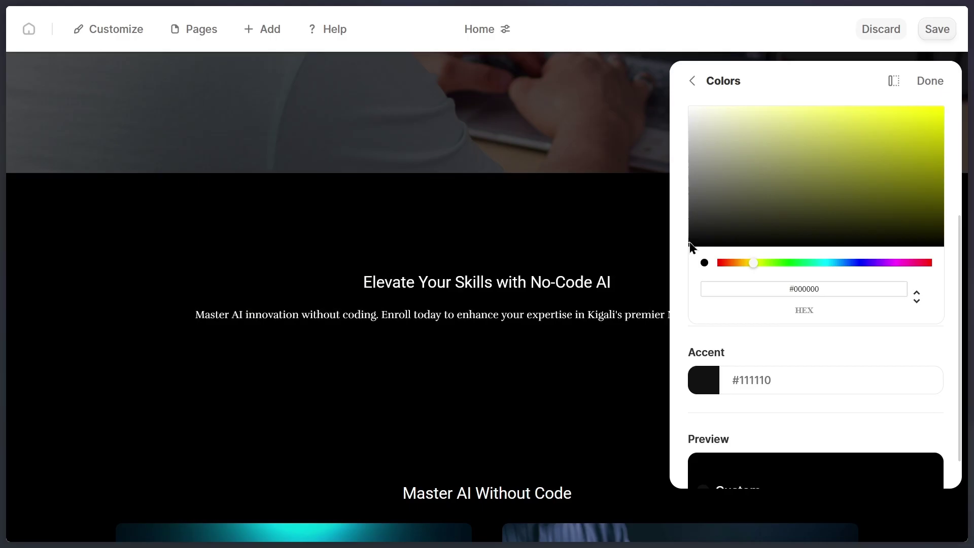
left_click(939, 81)
Regenerate the Foundations of No-Code AI course card image.
scroll(681, 272, "down", 10)
scroll(902, 341, "up", 8)
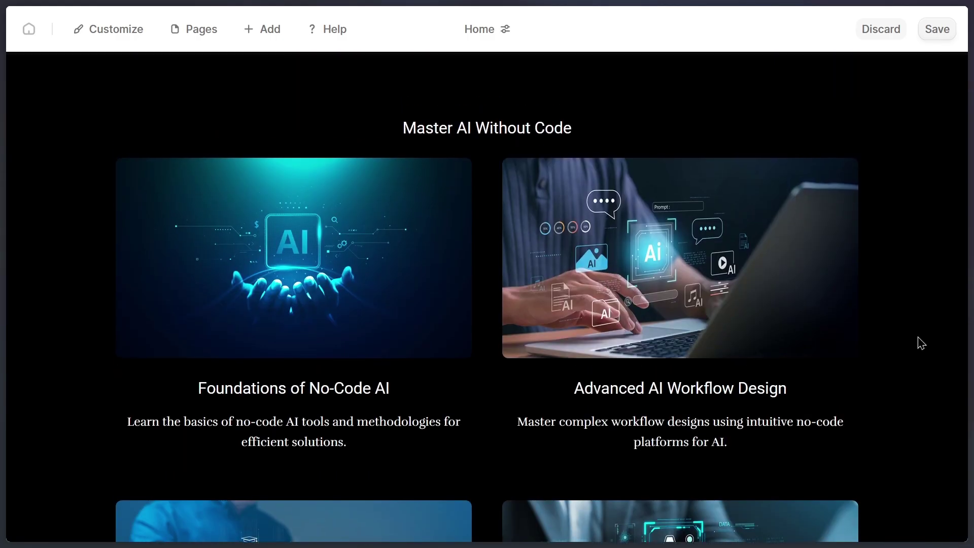
scroll(954, 317, "down", 4)
scroll(585, 283, "up", 2)
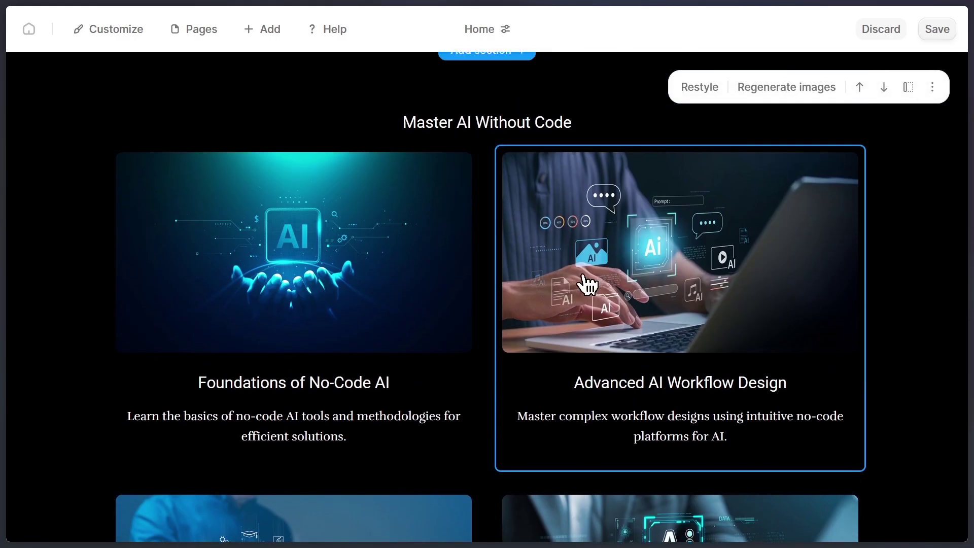
left_click(315, 283)
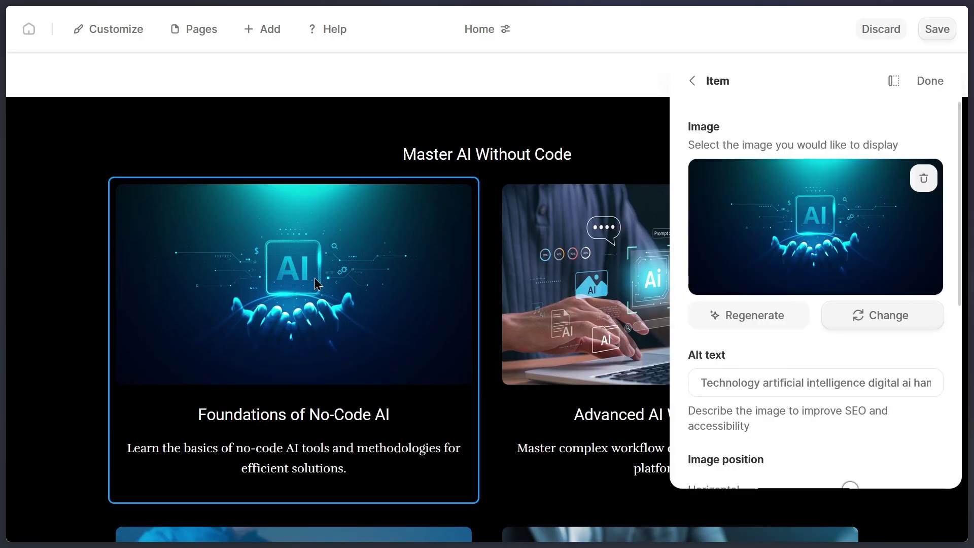
left_click(755, 317)
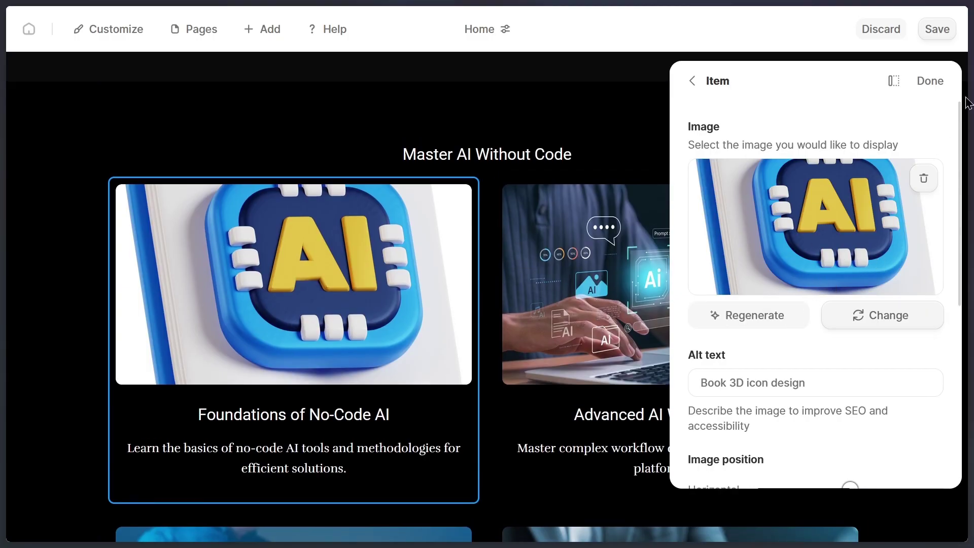
left_click(946, 82)
scroll(918, 222, "down", 9)
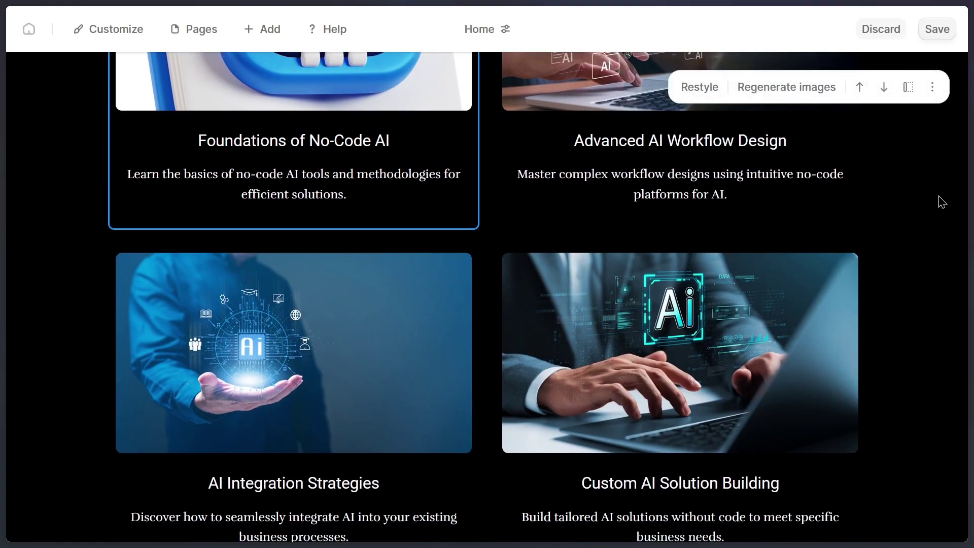
scroll(939, 206, "down", 20)
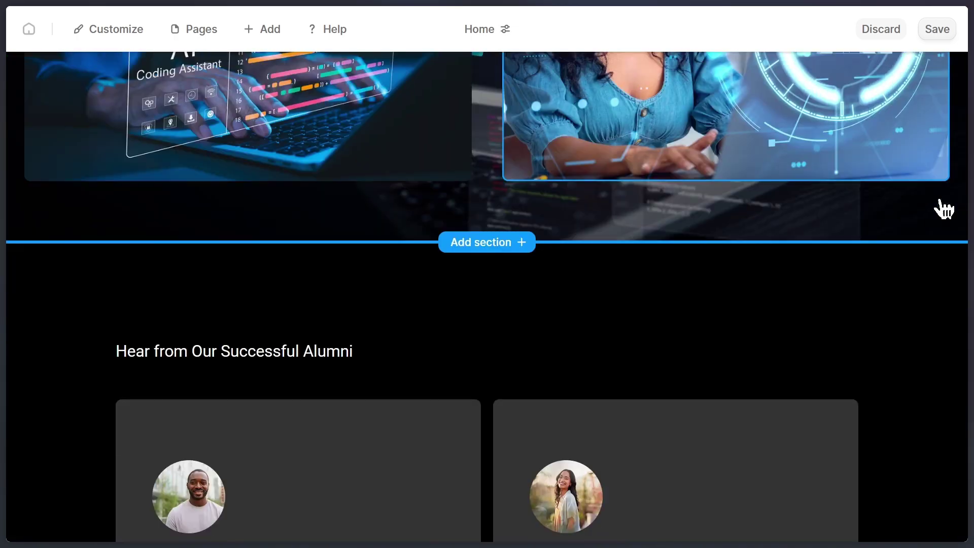
scroll(937, 208, "down", 14)
scroll(937, 208, "up", 4)
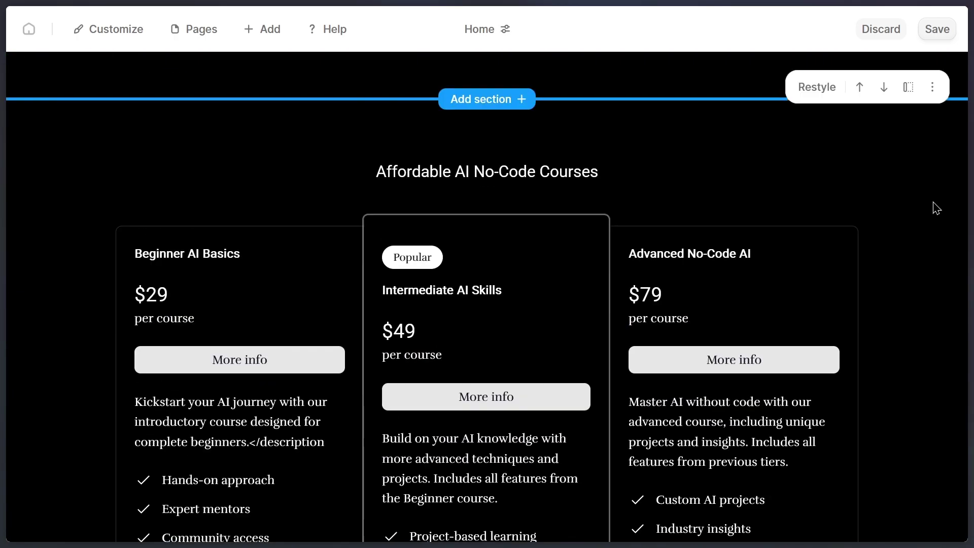
scroll(329, 346, "down", 2)
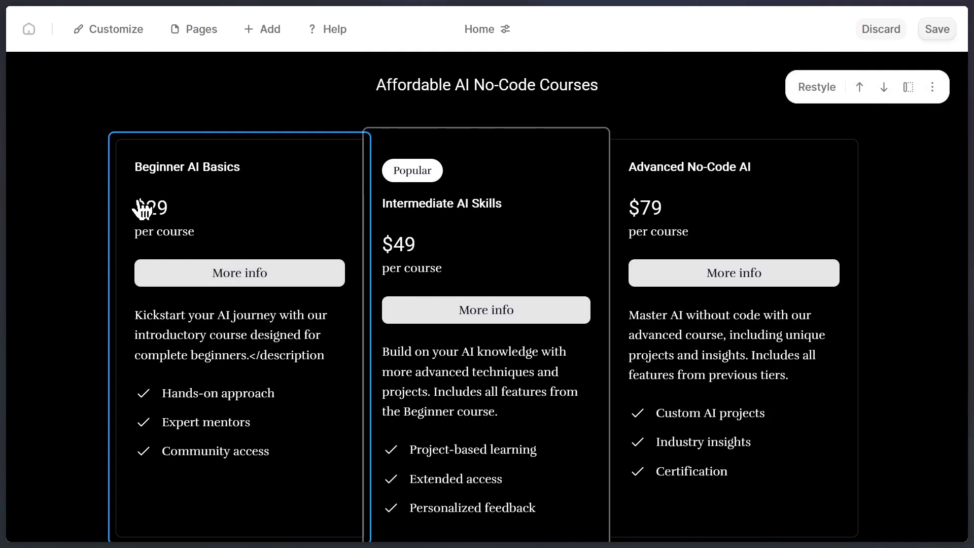
scroll(208, 216, "down", 1)
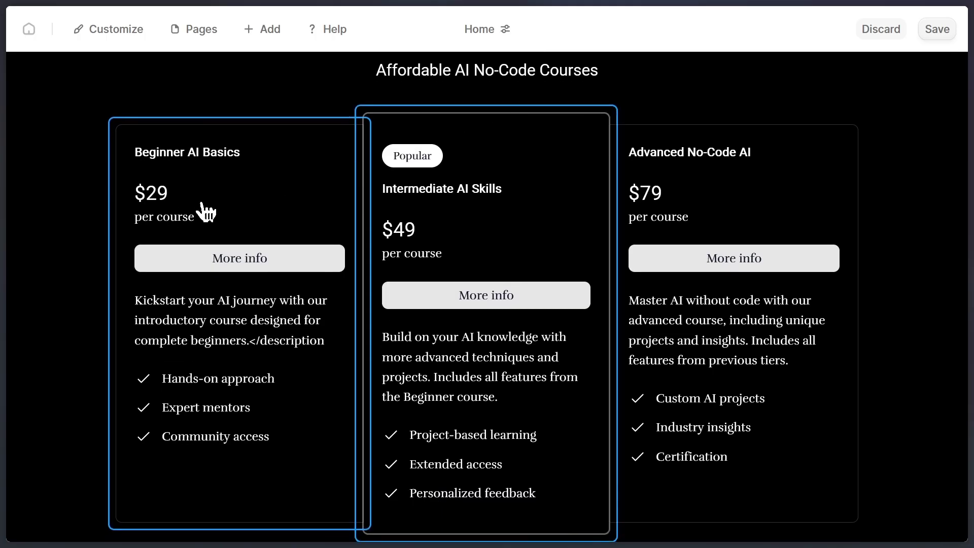
scroll(208, 243, "up", 2)
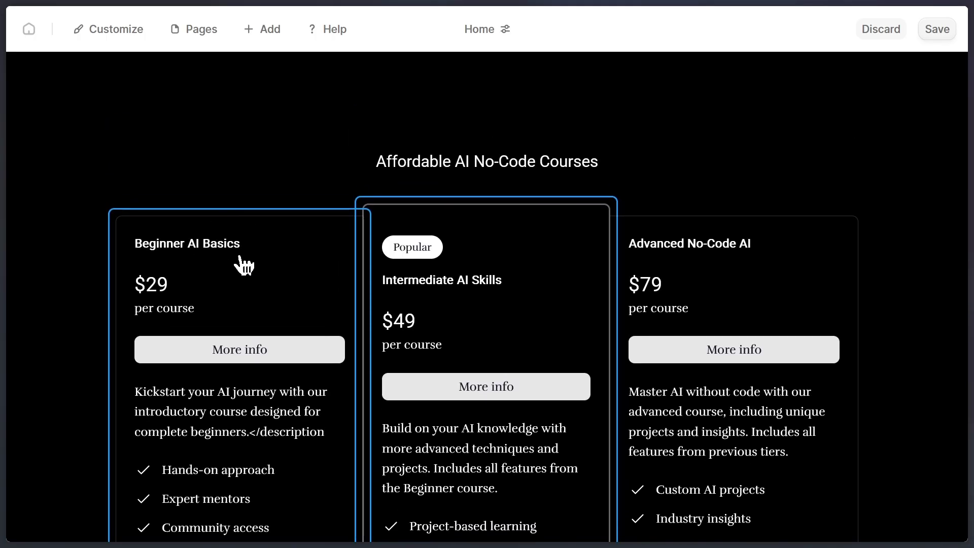
Open the Beginner AI Basics tier and change its price from $29 to $25.
left_click(235, 285)
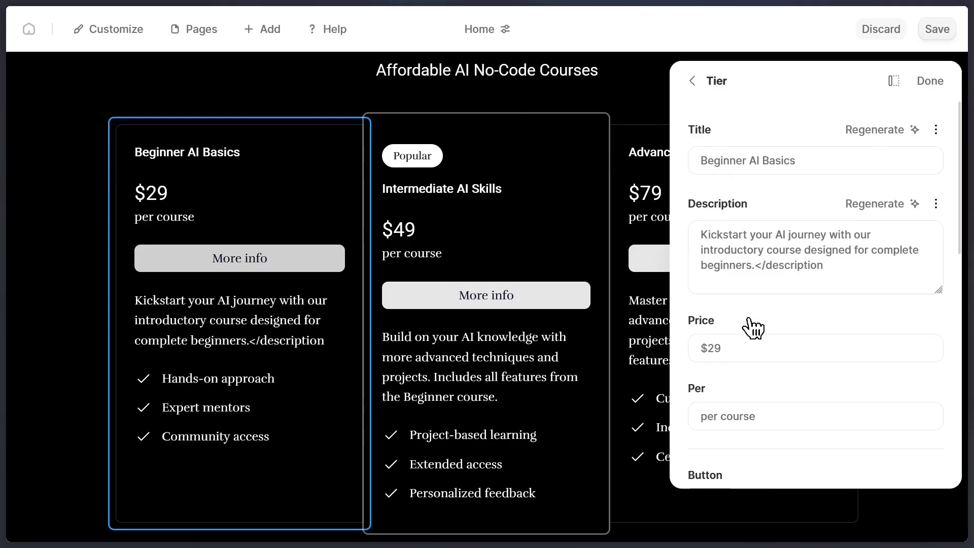
scroll(759, 347, "down", 4)
scroll(736, 324, "up", 4)
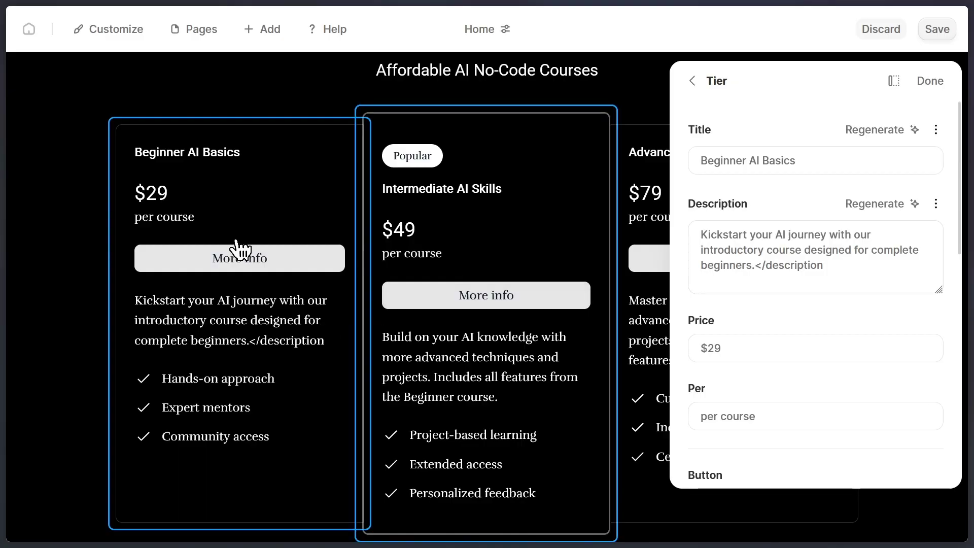
scroll(776, 254, "down", 2)
left_click(747, 261)
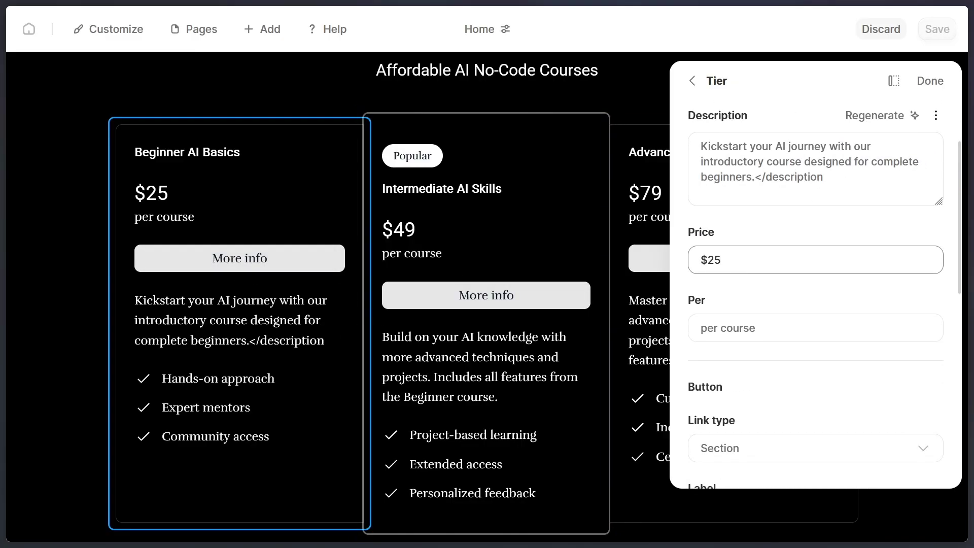
left_click(730, 226)
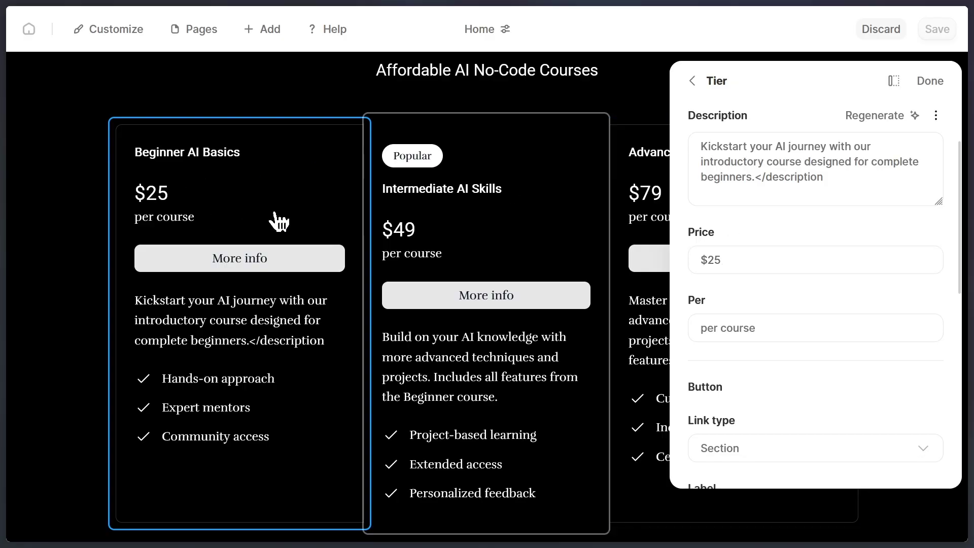
Set the More info button's link type to External, keeping its website address unchanged.
scroll(737, 259, "down", 2)
scroll(728, 250, "down", 3)
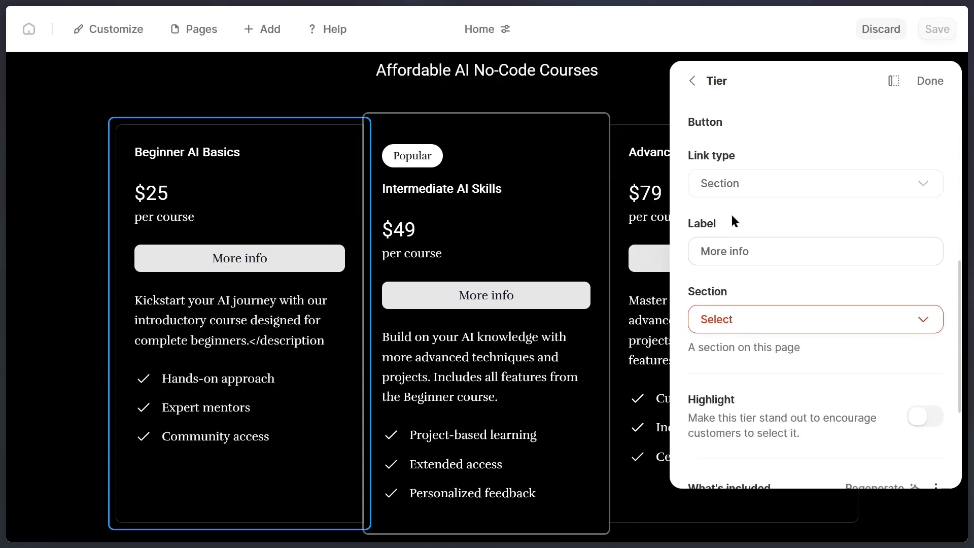
scroll(733, 220, "up", 3)
scroll(719, 243, "down", 2)
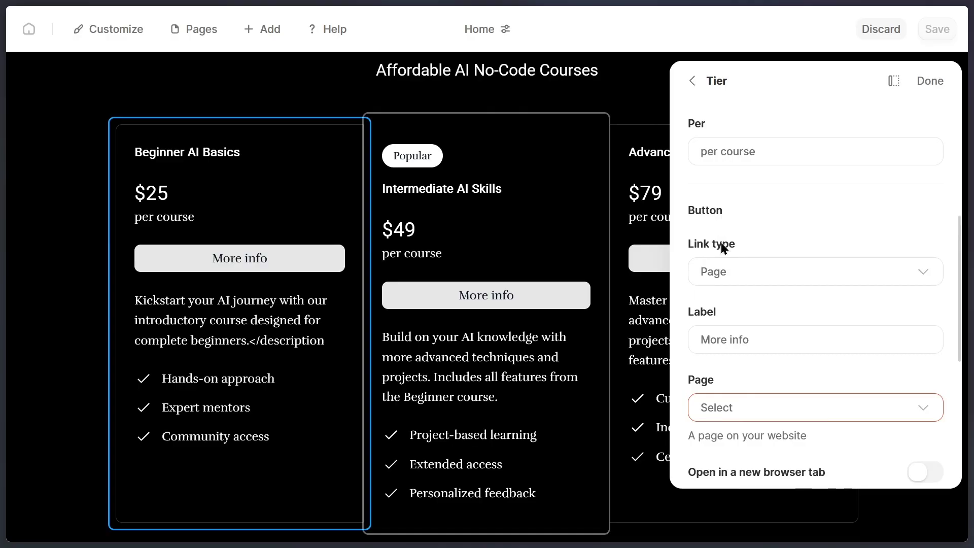
left_click_drag(693, 245, 732, 243)
left_click(739, 242)
left_click(734, 270)
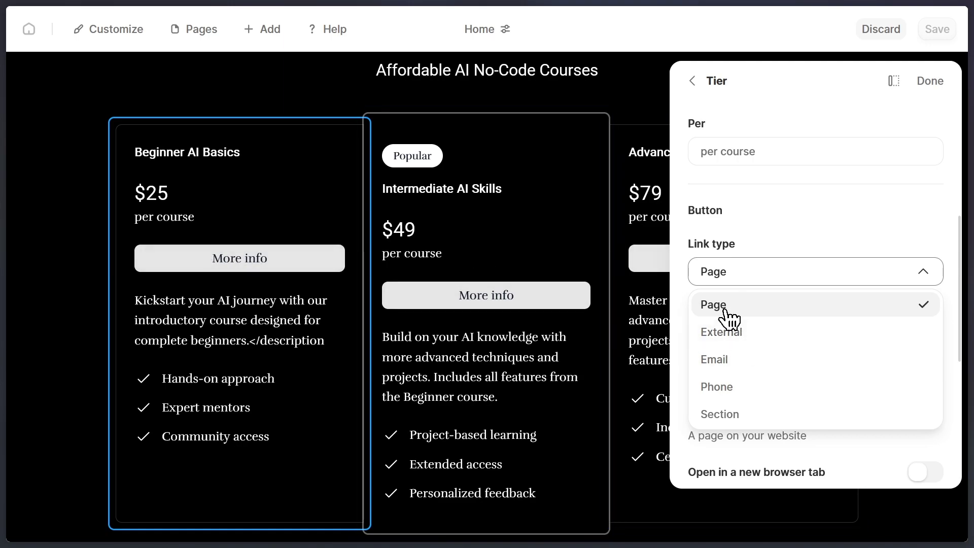
left_click(728, 335)
scroll(744, 326, "down", 2)
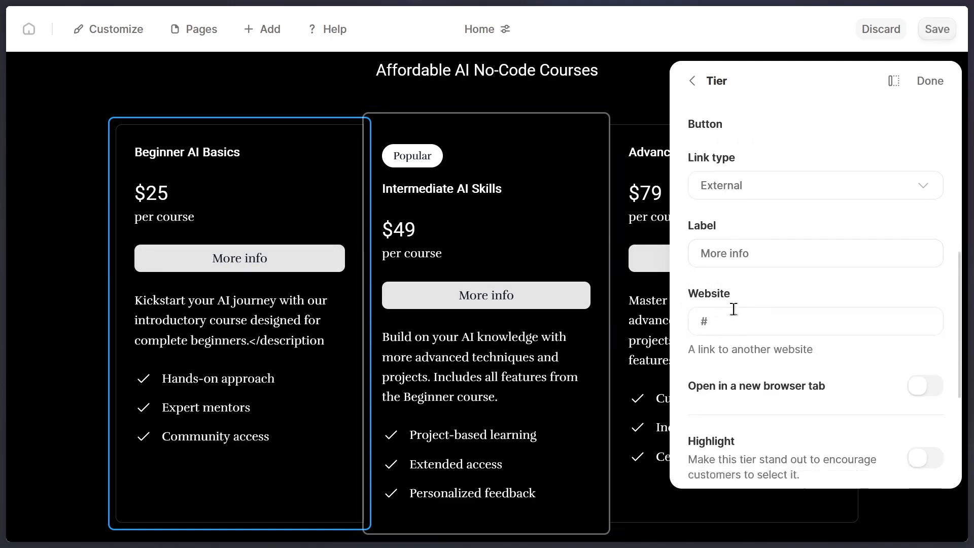
left_click(743, 325)
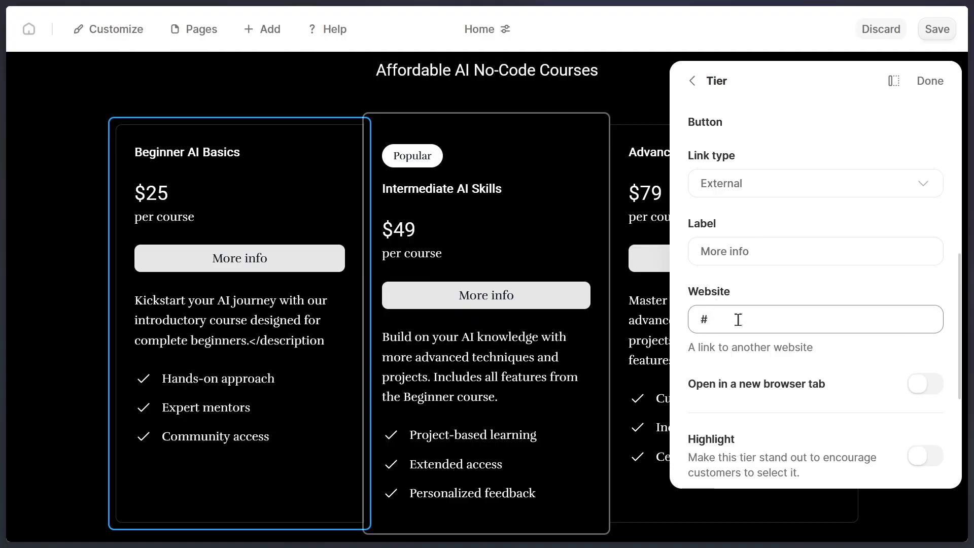
left_click(738, 347)
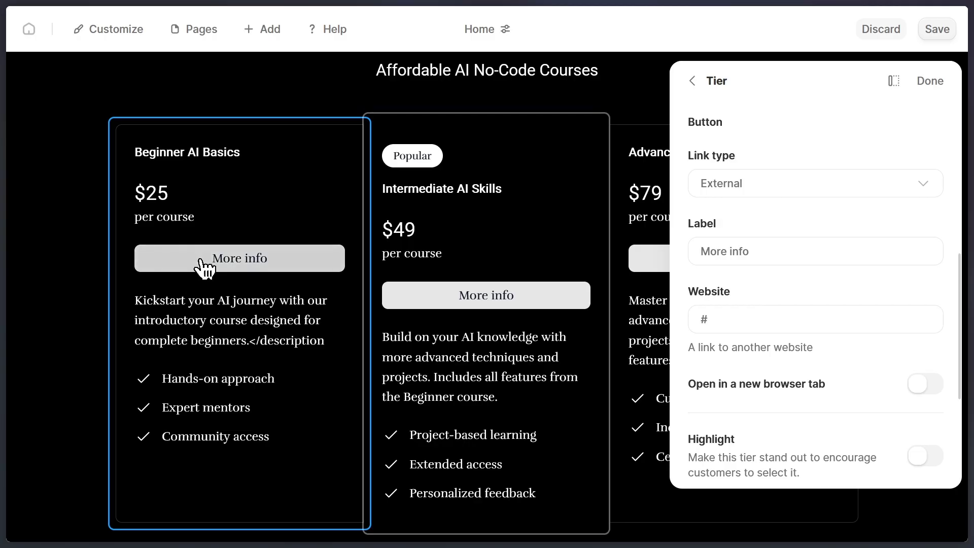
left_click(723, 324)
scroll(756, 325, "down", 2)
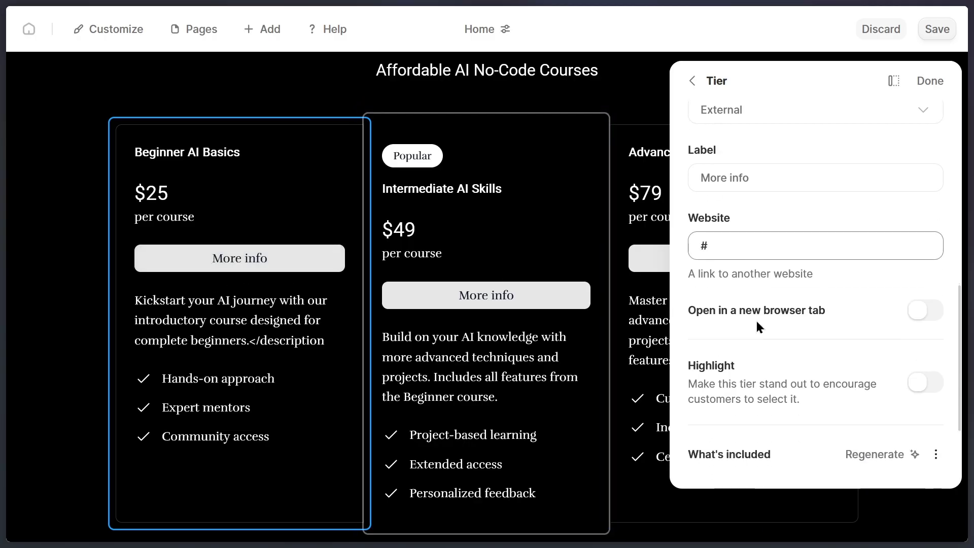
scroll(741, 213, "up", 2)
left_click(741, 213)
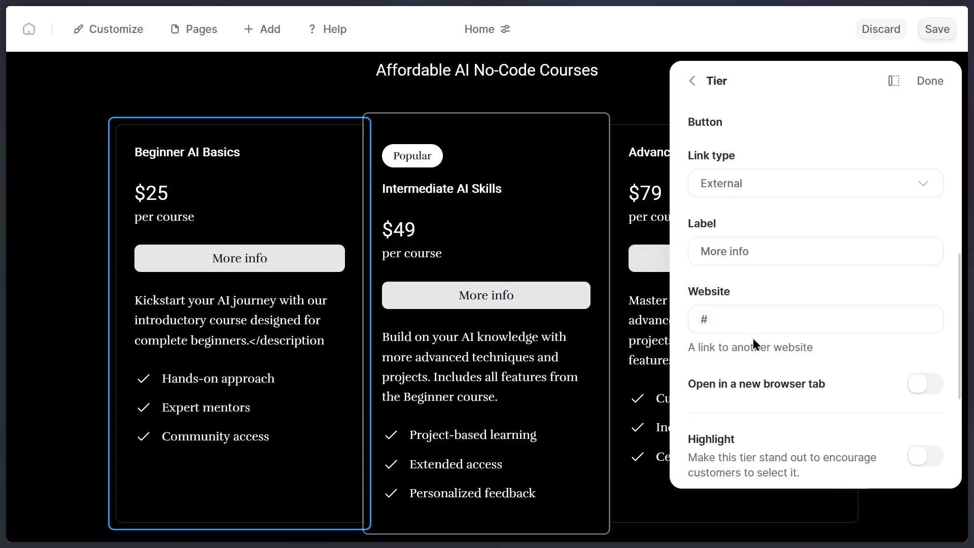
scroll(837, 203, "down", 4)
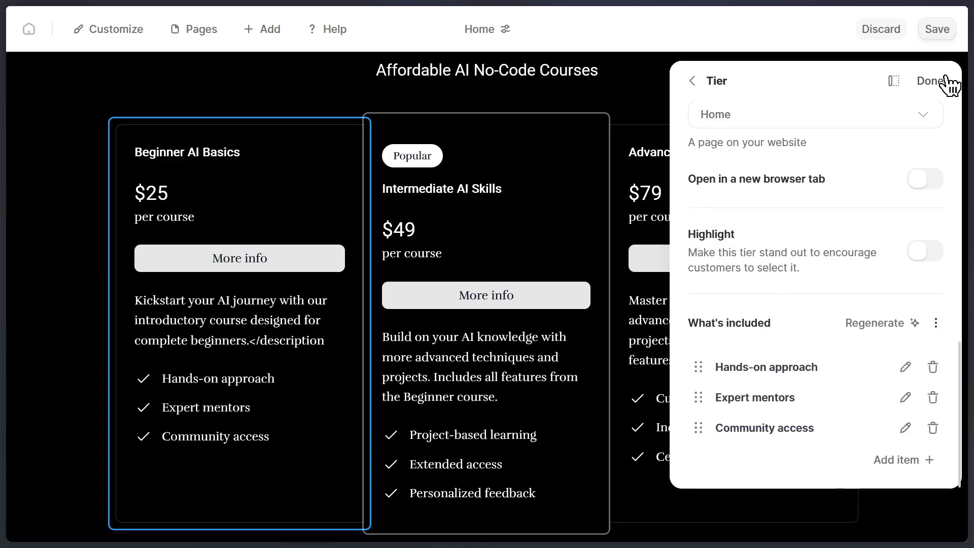
Close the Beginner tier editor and scroll down to the 'Connect With Our Experts Today' form.
left_click(947, 82)
scroll(919, 223, "down", 10)
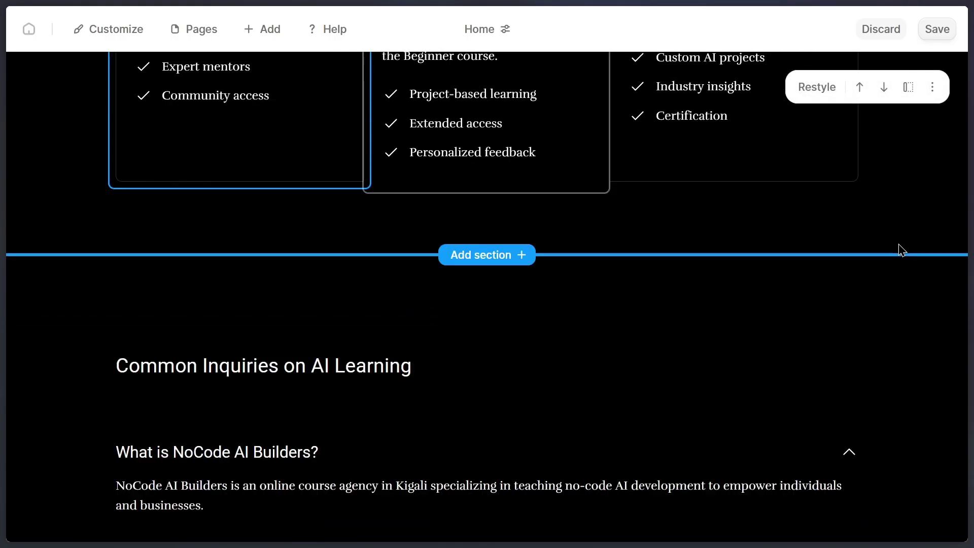
scroll(888, 243, "down", 14)
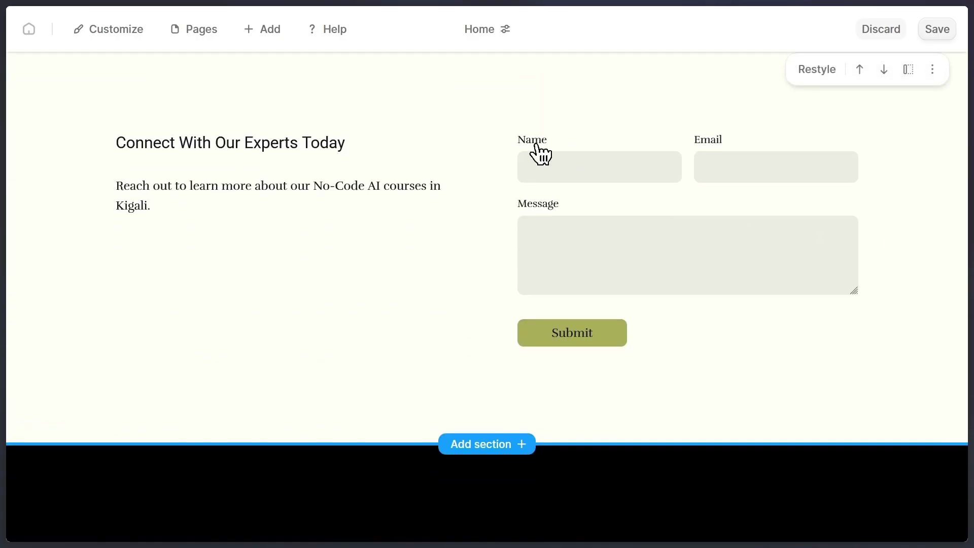
scroll(259, 211, "up", 3)
scroll(176, 281, "down", 3)
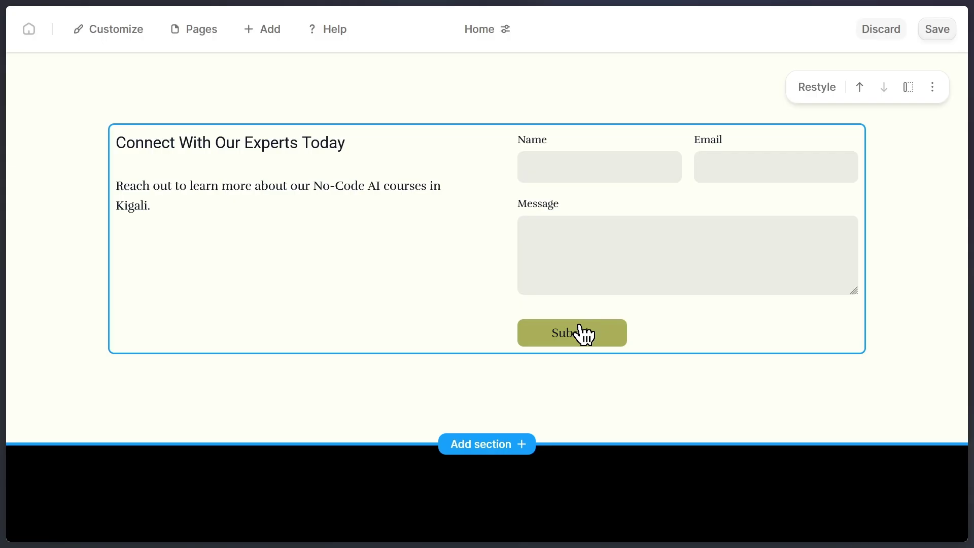
left_click(933, 87)
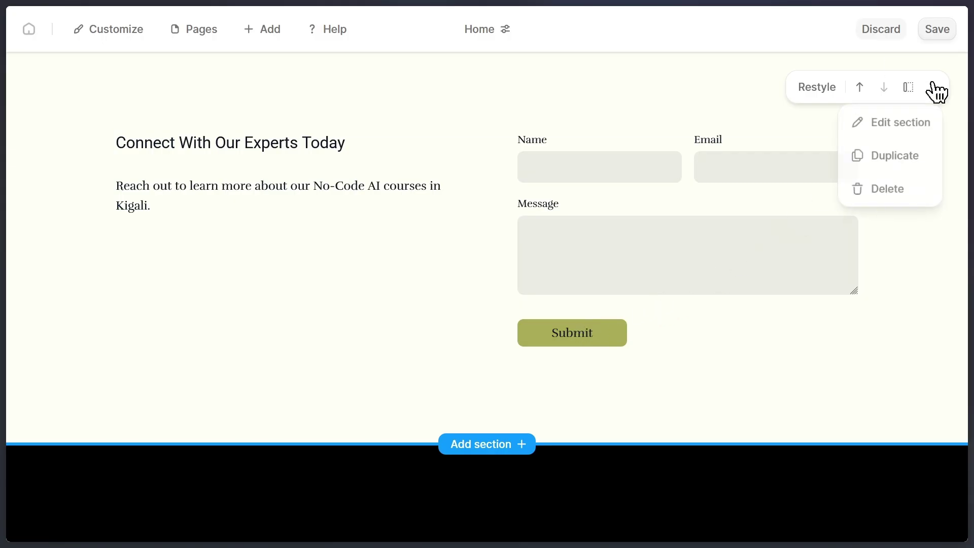
left_click(673, 239)
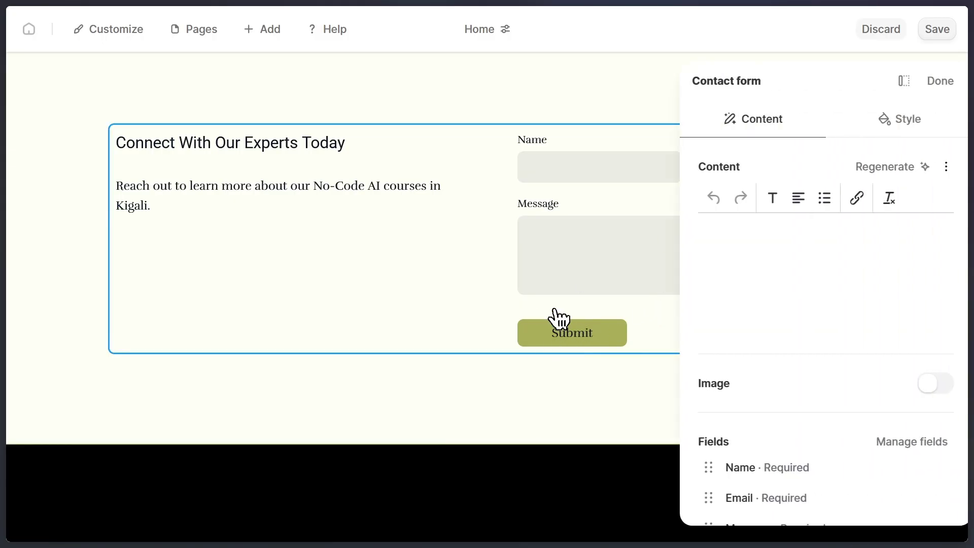
scroll(755, 309, "down", 6)
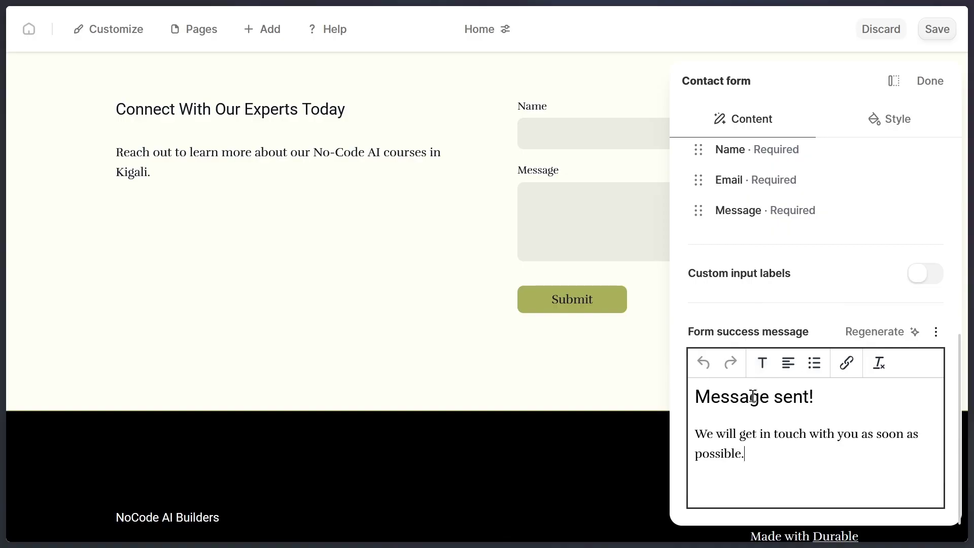
scroll(713, 441, "up", 8)
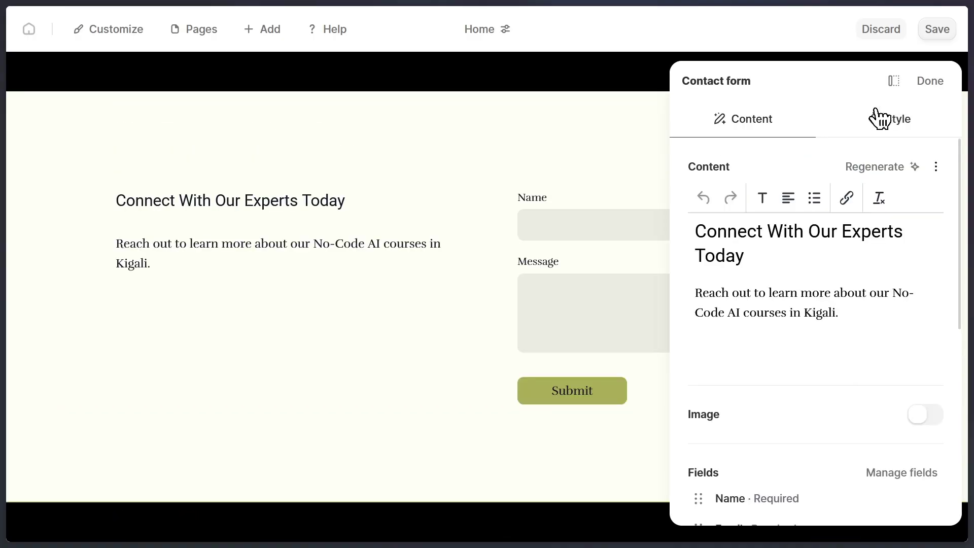
left_click(858, 103)
scroll(792, 256, "down", 8)
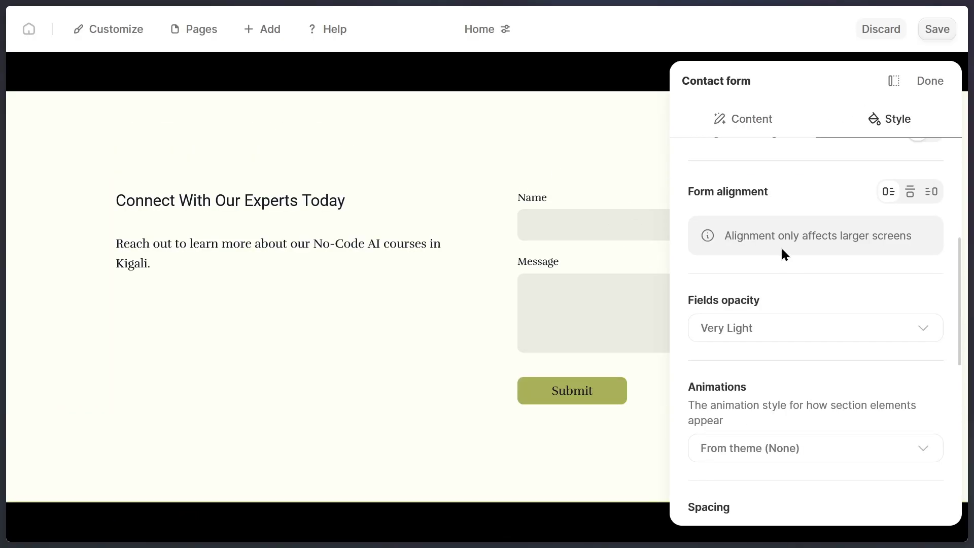
scroll(794, 264, "down", 5)
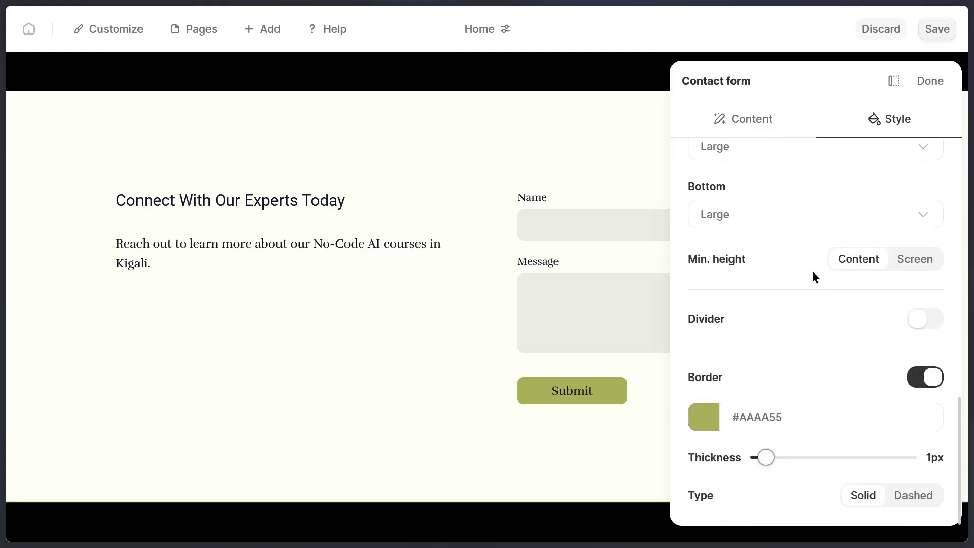
scroll(812, 270, "up", 2)
left_click(932, 82)
scroll(634, 370, "down", 3)
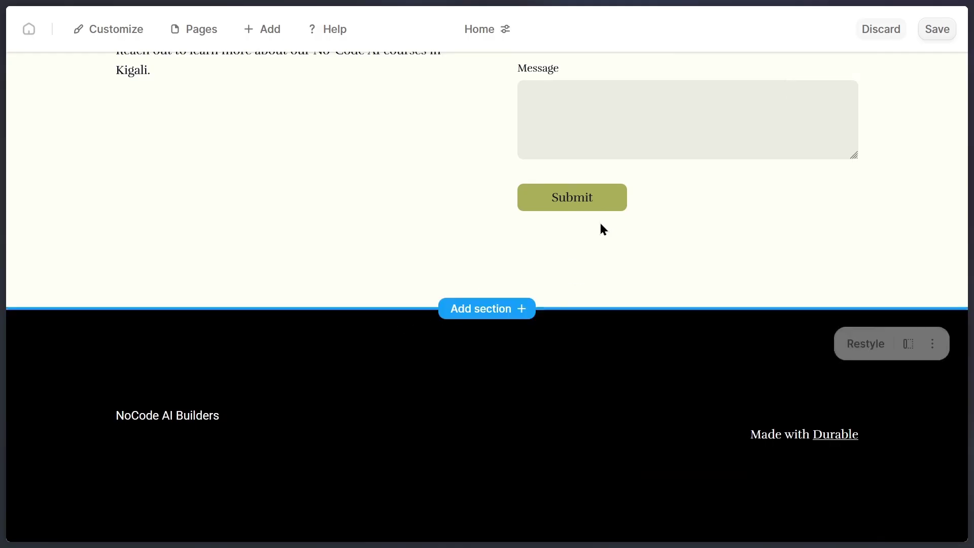
scroll(550, 247, "up", 3)
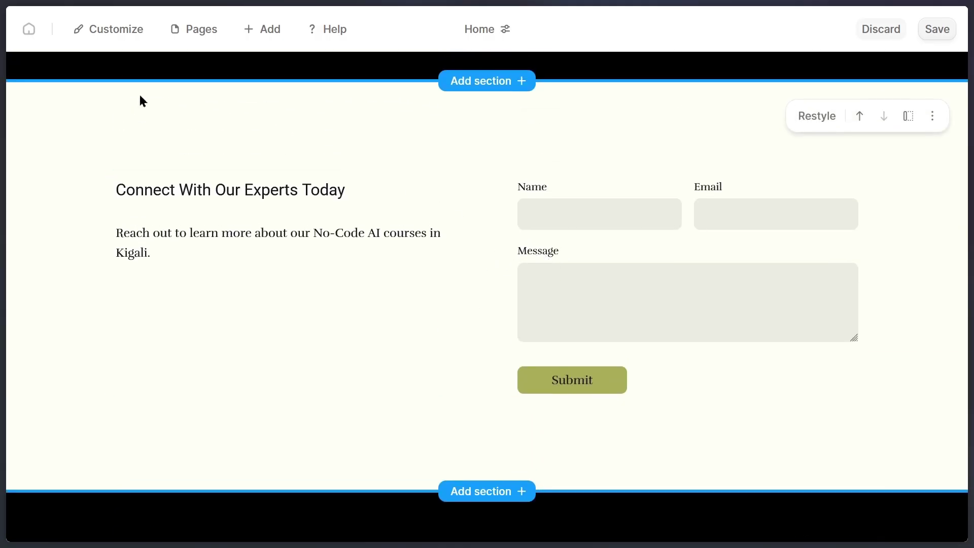
scroll(179, 178, "up", 10)
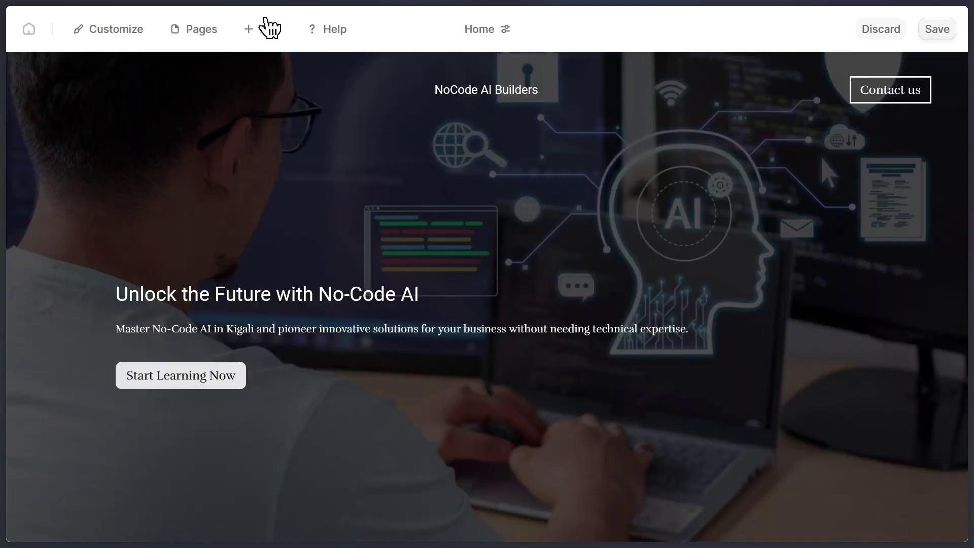
Add a new Services page from the Add page list so it joins the navigation.
left_click(270, 43)
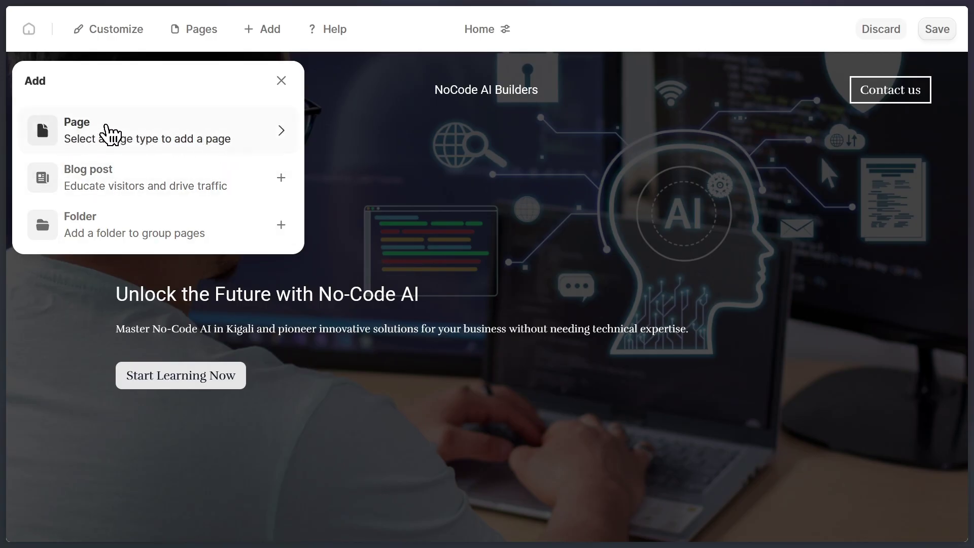
left_click(121, 138)
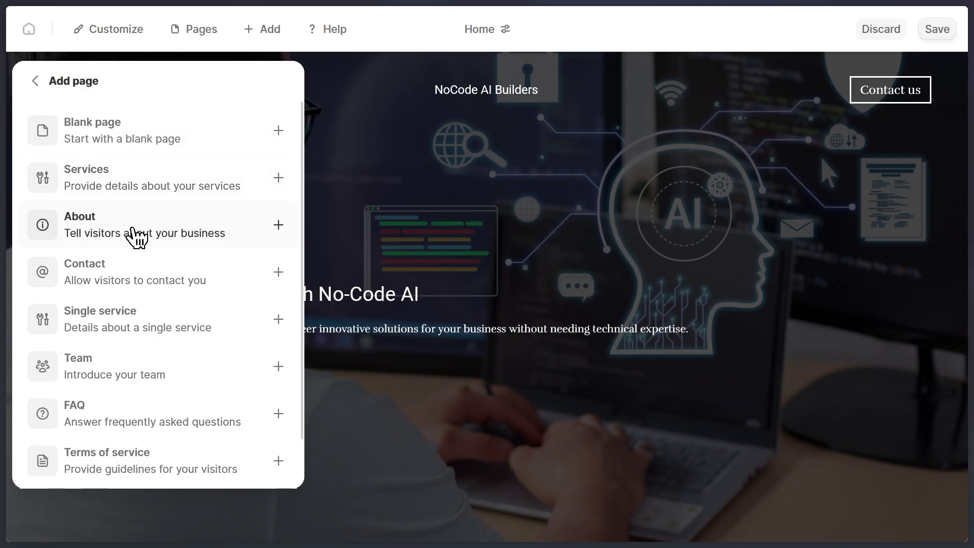
scroll(127, 236, "down", 1)
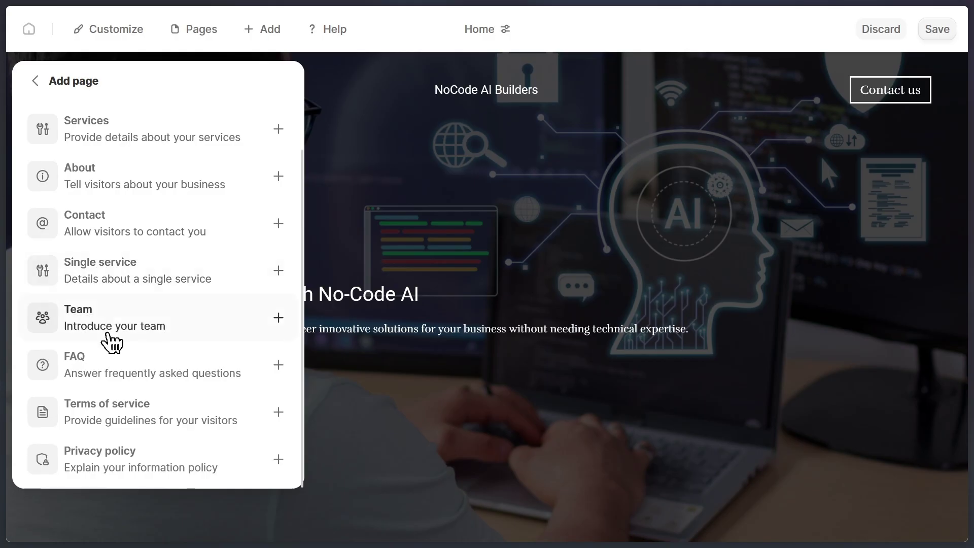
scroll(109, 340, "up", 1)
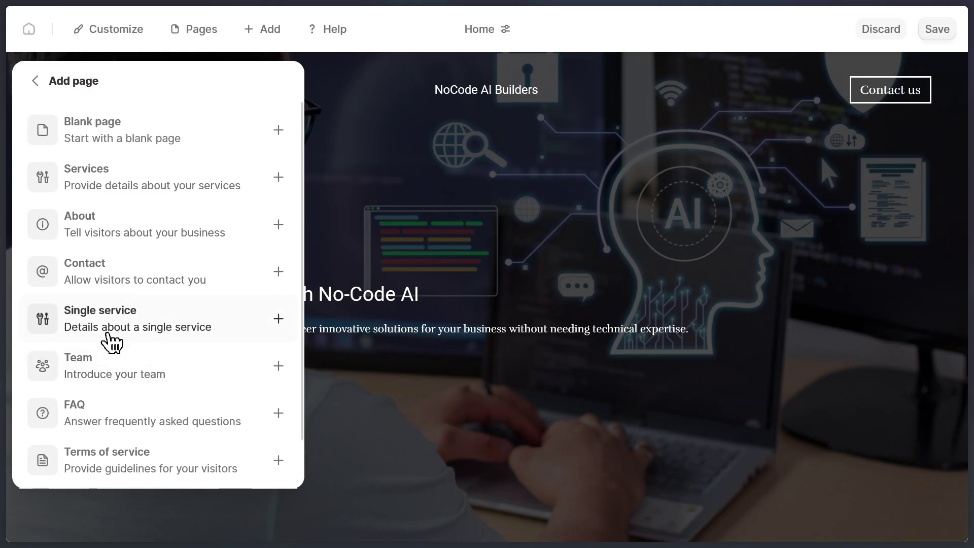
left_click(227, 169)
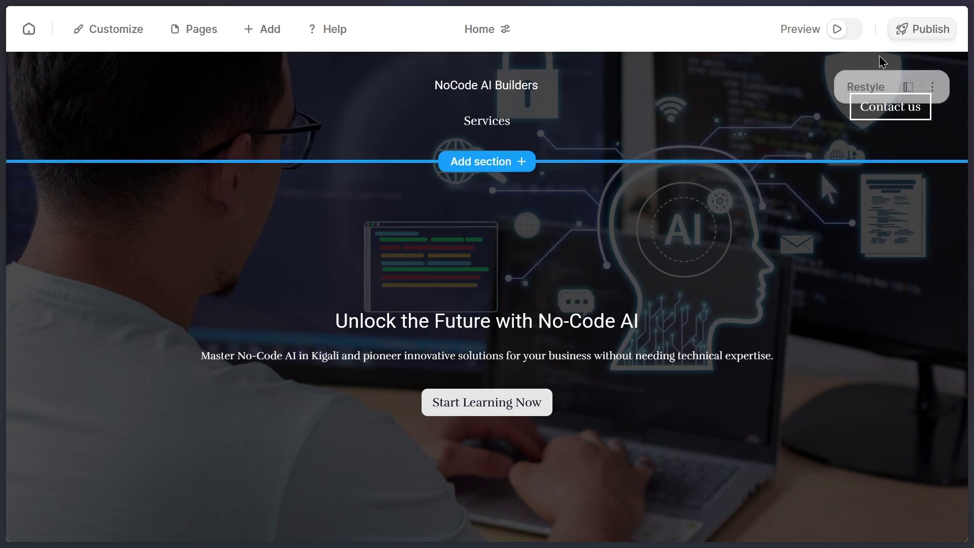
Turn on Preview and scroll through the site's sections from the hero down to the FAQ.
left_click(844, 31)
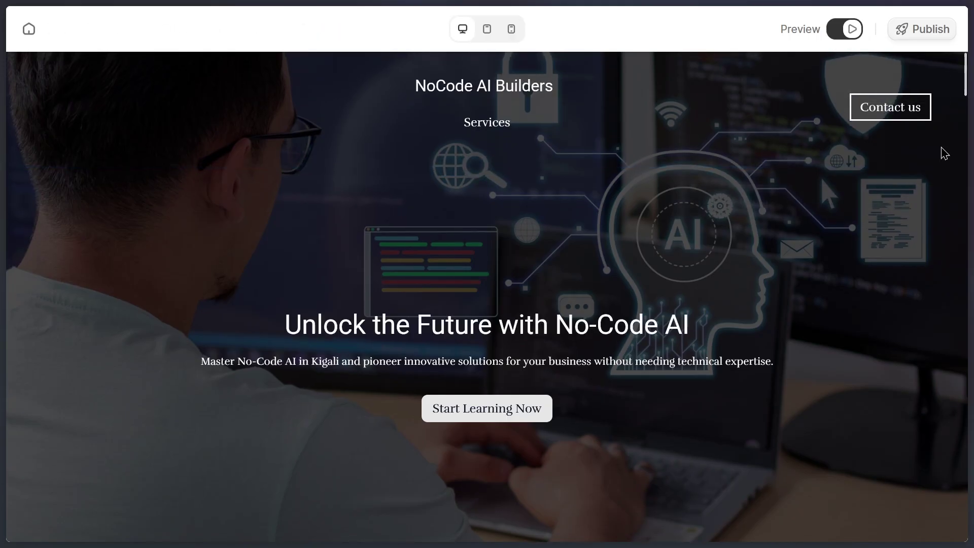
scroll(944, 187, "down", 10)
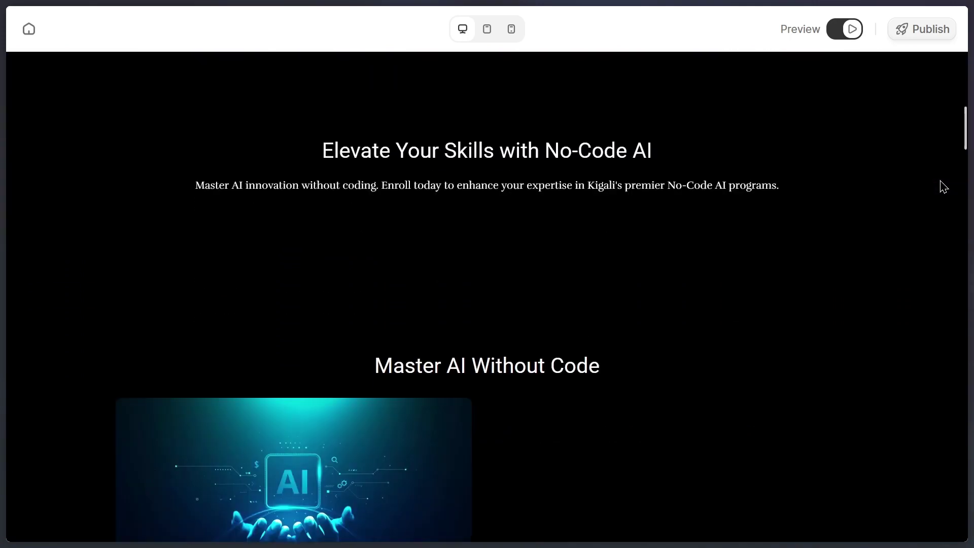
scroll(944, 186, "down", 3)
scroll(941, 186, "up", 8)
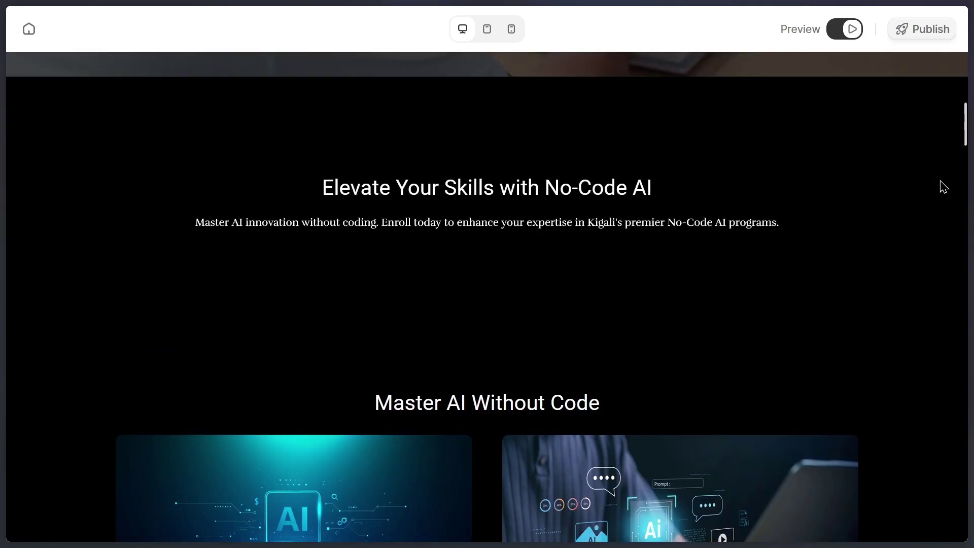
scroll(908, 195, "down", 2)
scroll(718, 196, "down", 6)
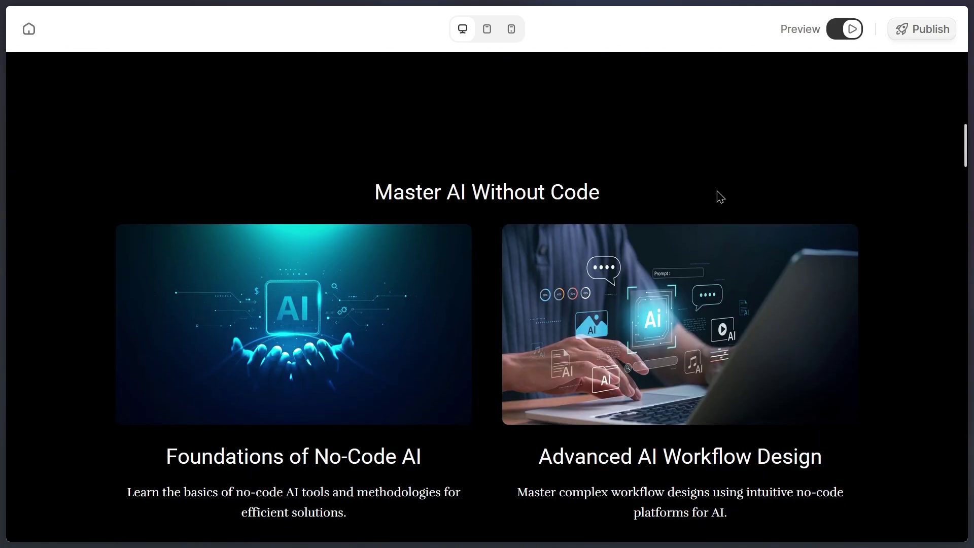
scroll(948, 178, "down", 4)
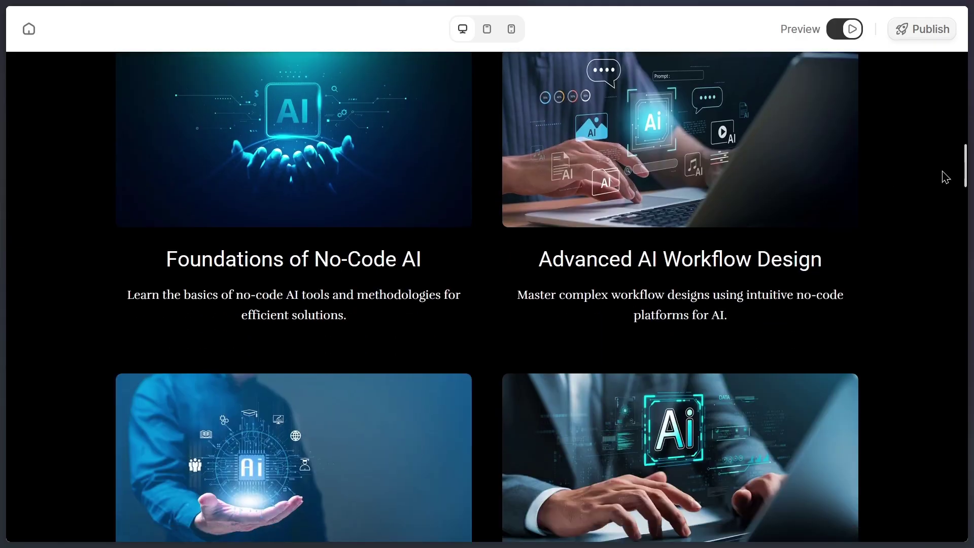
scroll(759, 233, "down", 3)
scroll(897, 192, "down", 3)
scroll(897, 191, "down", 15)
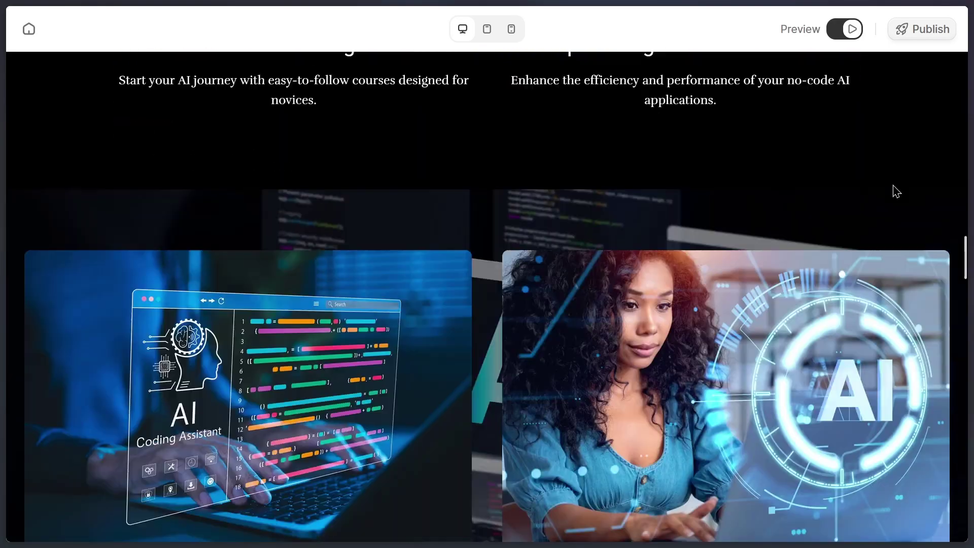
scroll(947, 194, "down", 12)
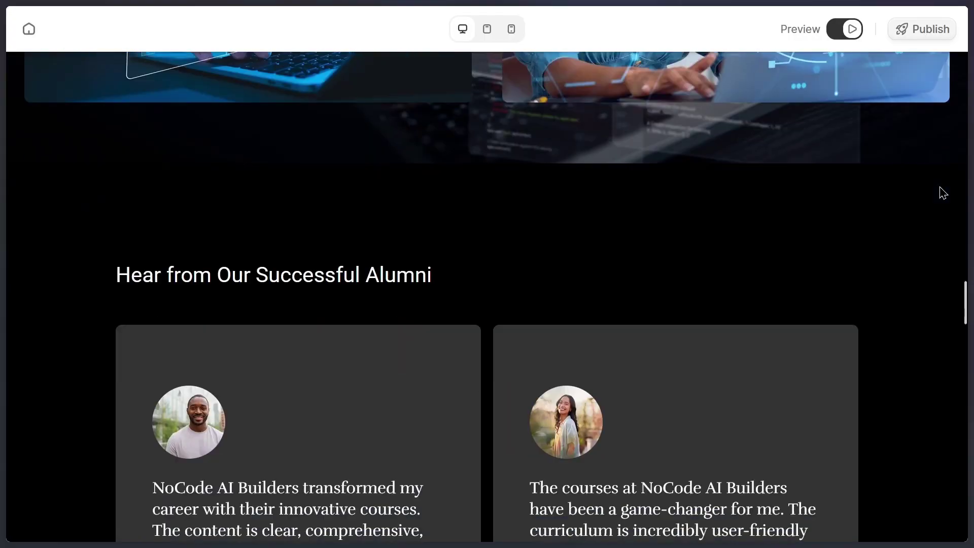
scroll(919, 193, "down", 7)
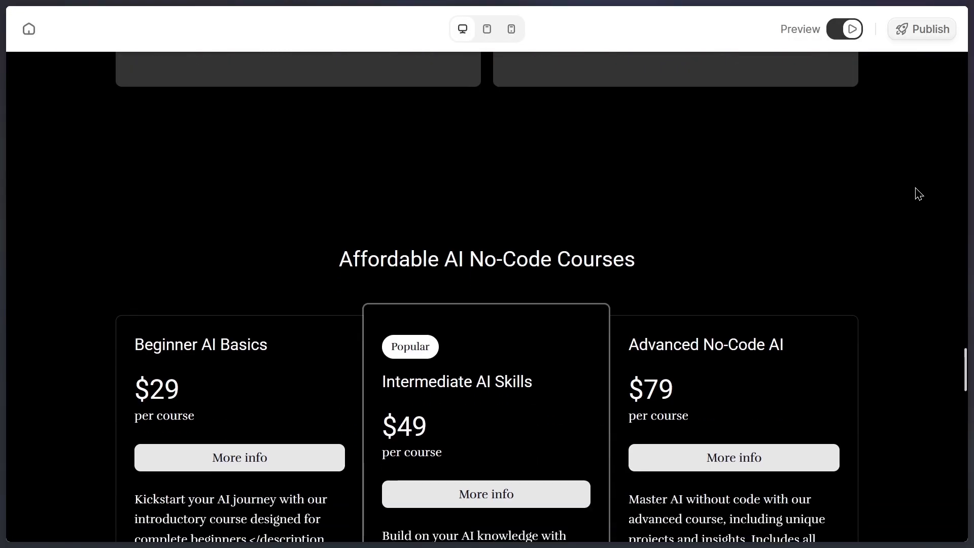
scroll(61, 344, "down", 12)
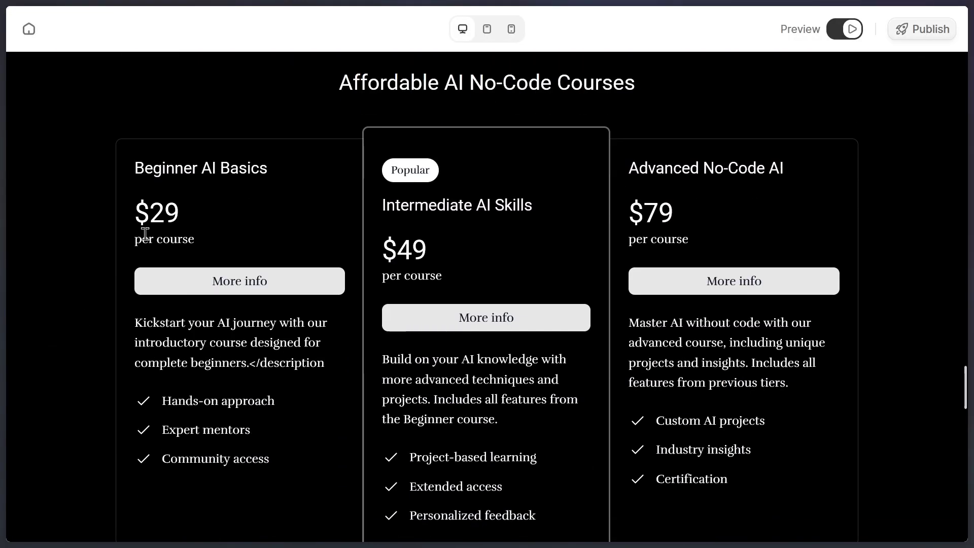
Expand and collapse the 'What is NoCode AI Builders?' FAQ, try the Email field, then return up.
left_click(840, 303)
left_click(842, 307)
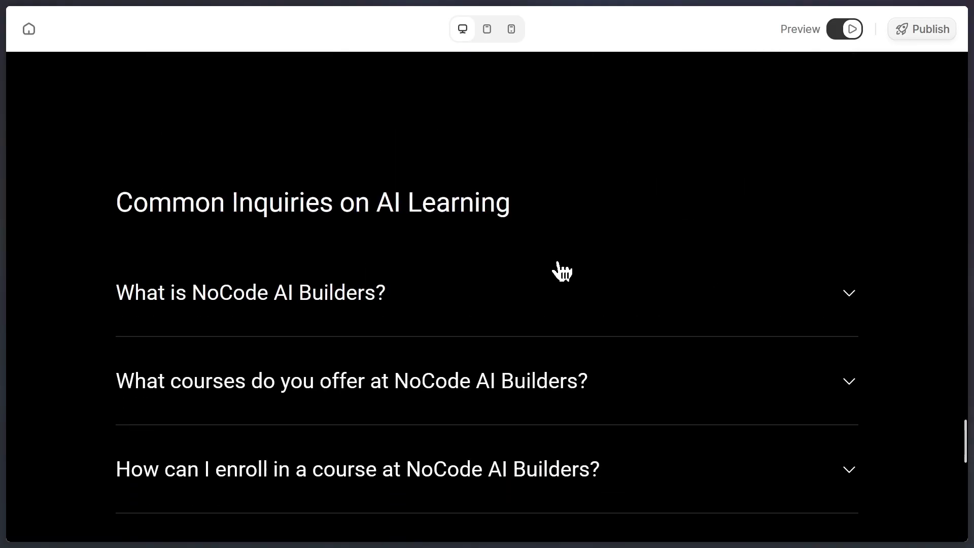
left_click(561, 274)
left_click(376, 305)
scroll(736, 305, "down", 10)
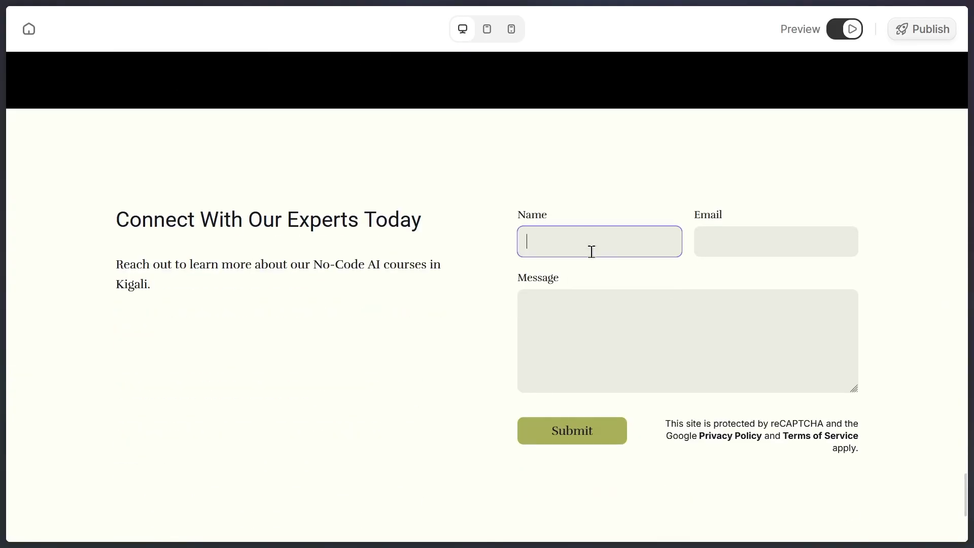
left_click(743, 251)
scroll(838, 277, "down", 5)
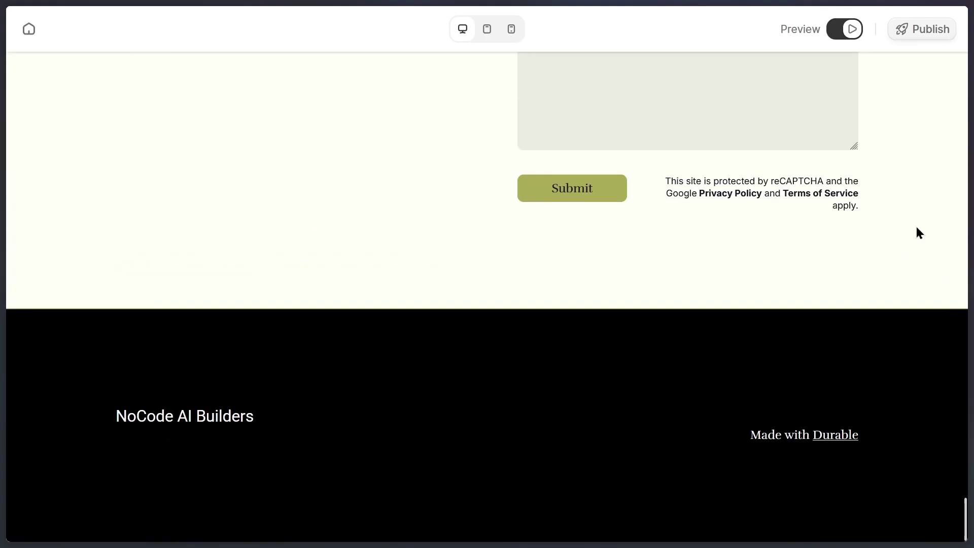
scroll(917, 228, "up", 20)
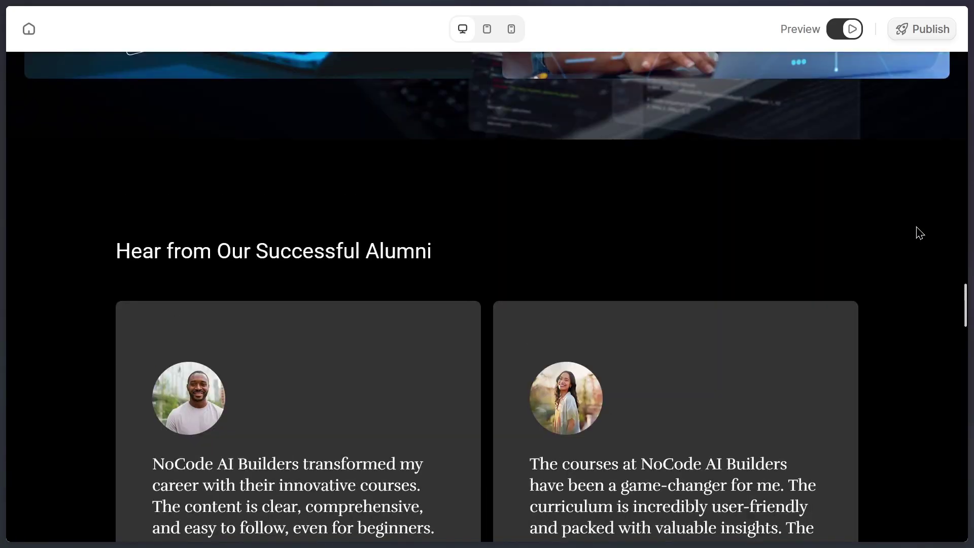
scroll(919, 233, "up", 15)
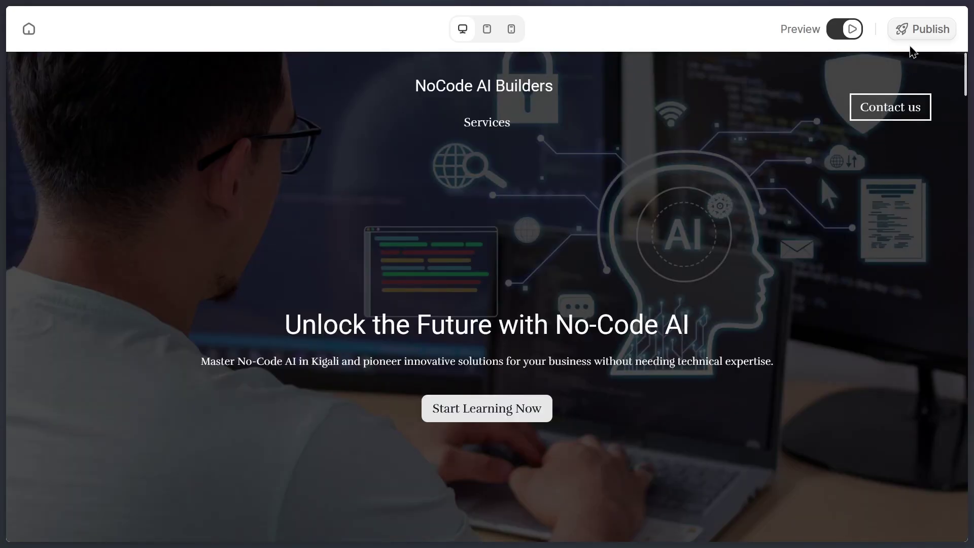
Publish the site to the free Durable subdomain nocodeaibuilders.durablesites.com.
left_click(927, 34)
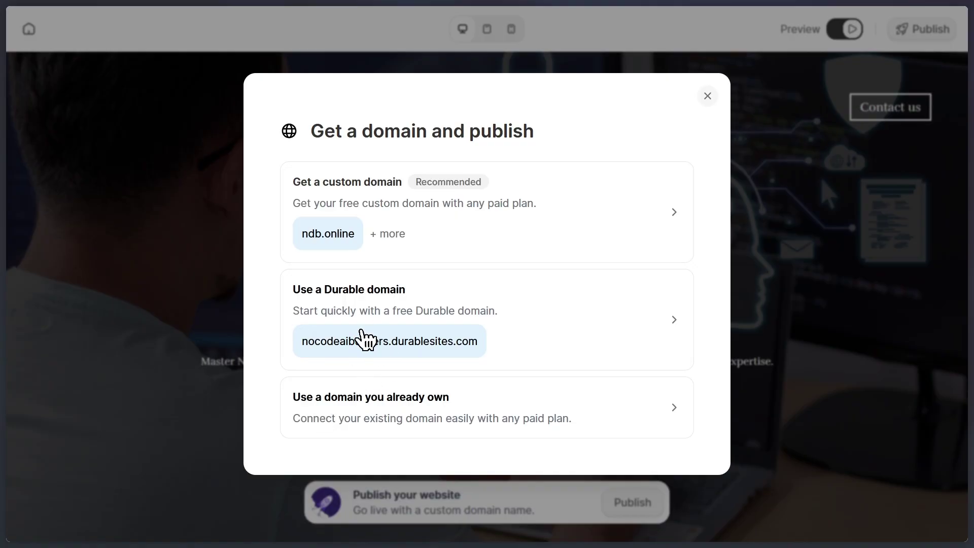
left_click(412, 299)
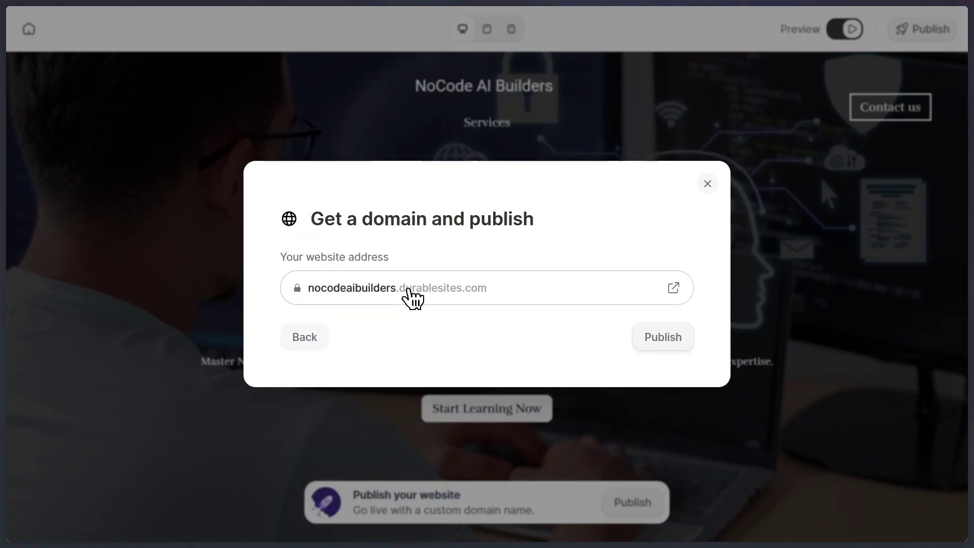
left_click(672, 337)
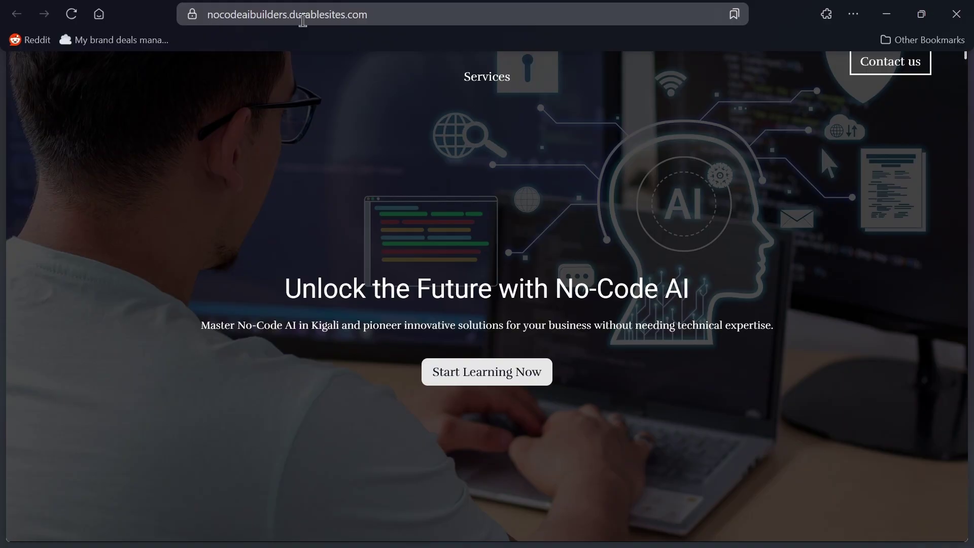
Scroll down the live nocodeaibuilders.durablesites.com page to its contact form.
scroll(807, 294, "down", 5)
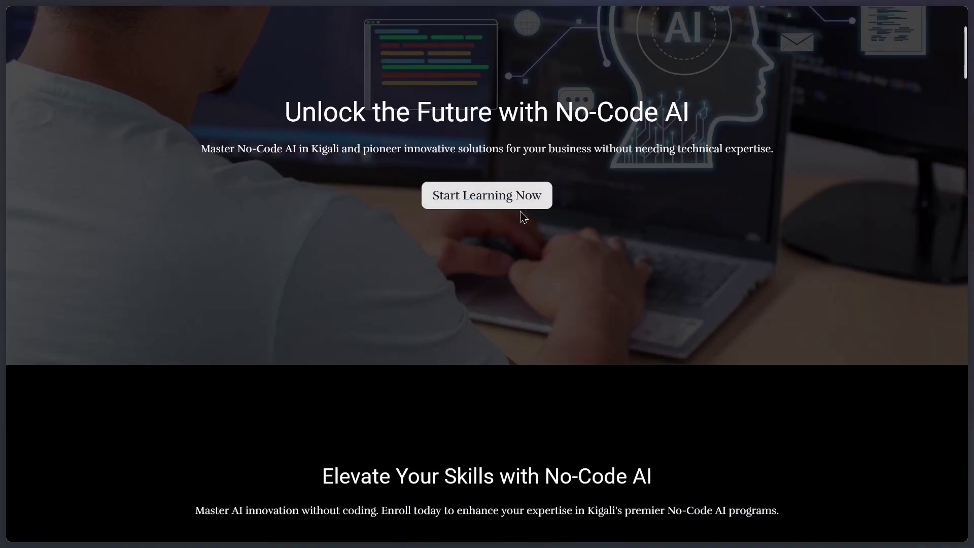
scroll(770, 245, "down", 10)
scroll(857, 236, "down", 10)
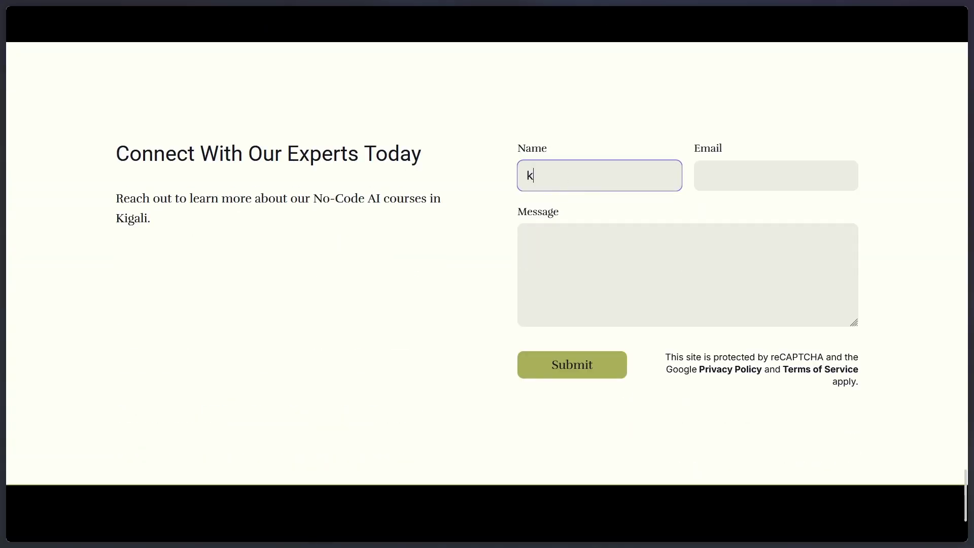
Fill in the contact form's email and message fields and submit the test enquiry.
left_click(751, 176)
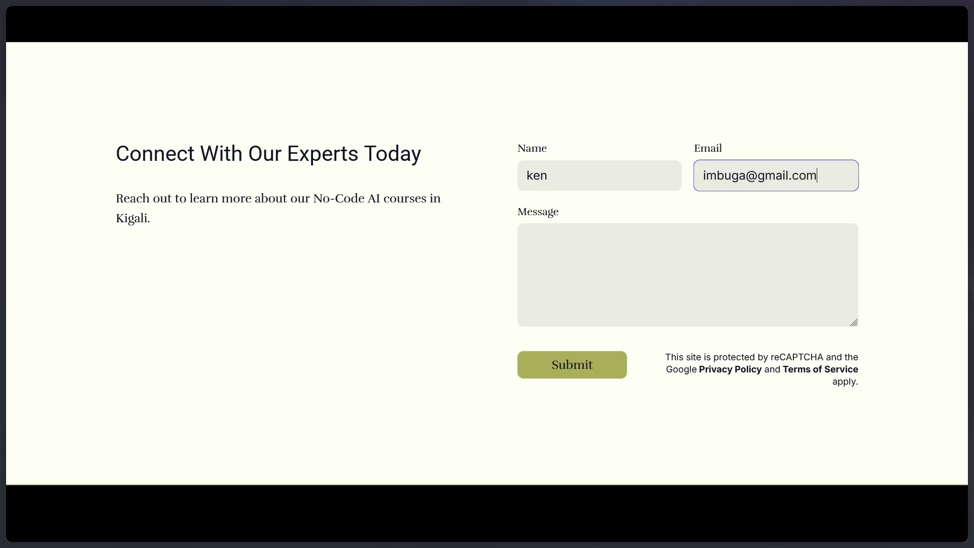
left_click(707, 260)
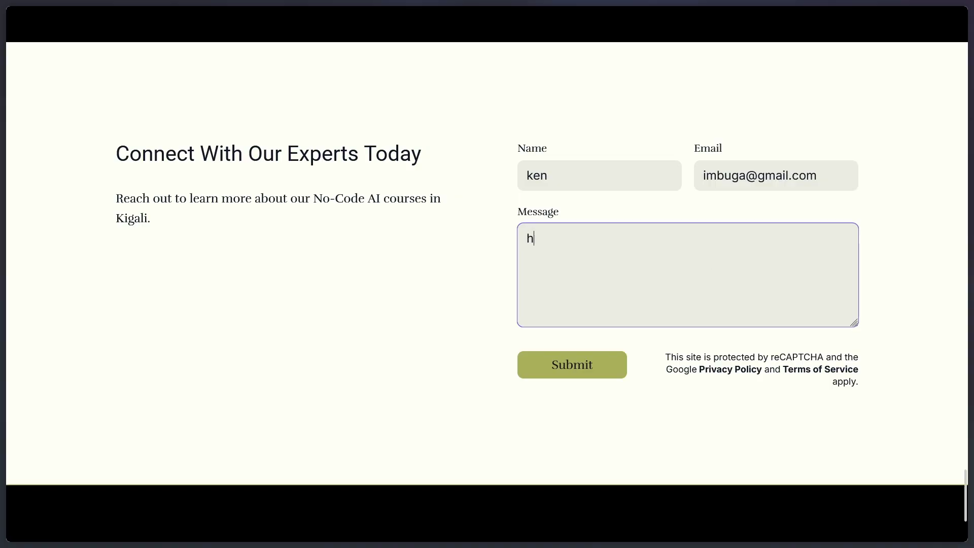
left_click(564, 372)
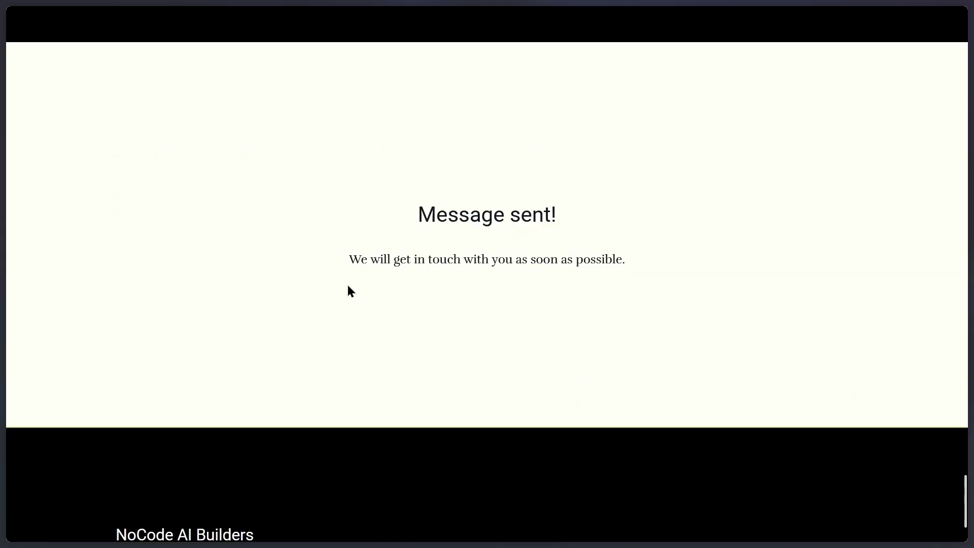
Clear the accidental heading text selection and scroll back up to the hero.
left_click_drag(408, 230, 537, 216)
left_click(569, 216)
scroll(441, 330, "down", 3)
scroll(452, 350, "up", 6)
scroll(422, 350, "up", 2)
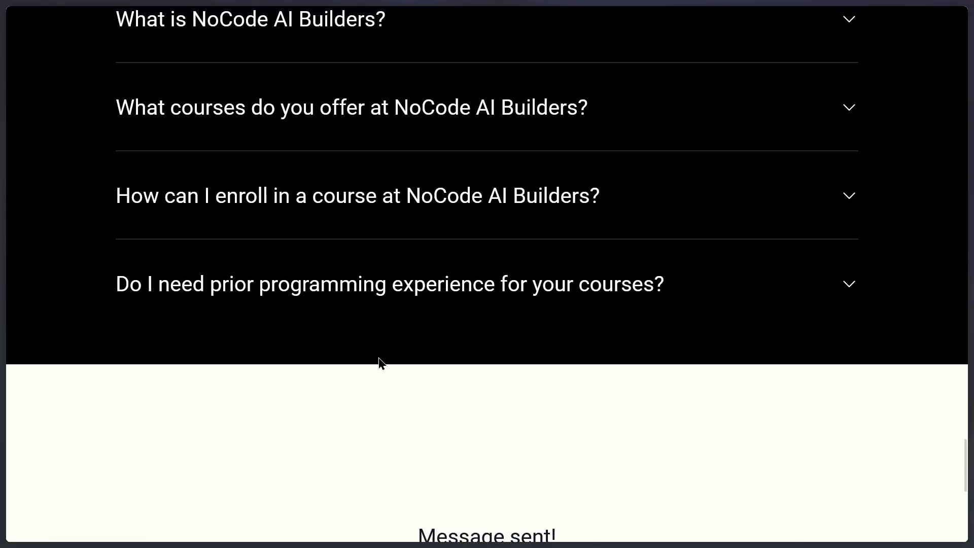
scroll(380, 361, "down", 2)
scroll(354, 381, "up", 20)
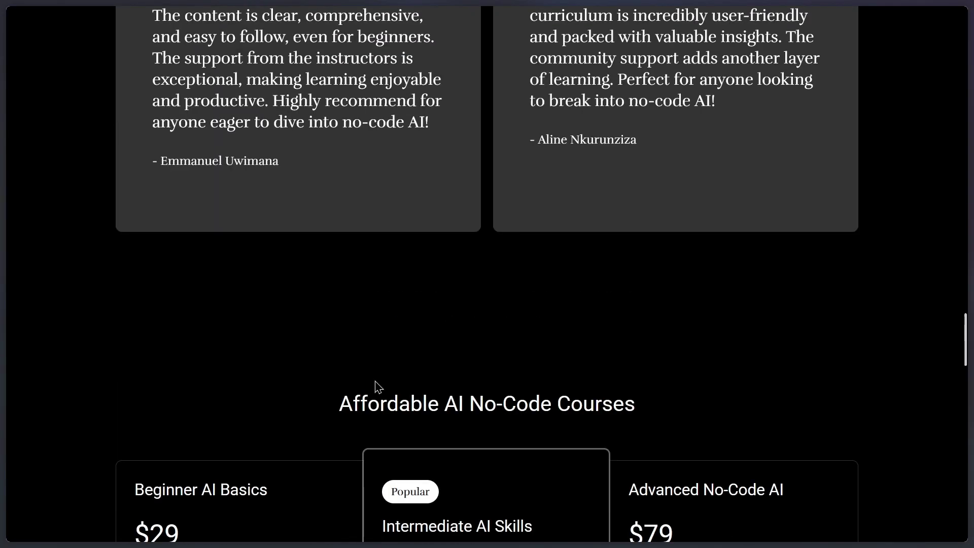
scroll(314, 254, "up", 15)
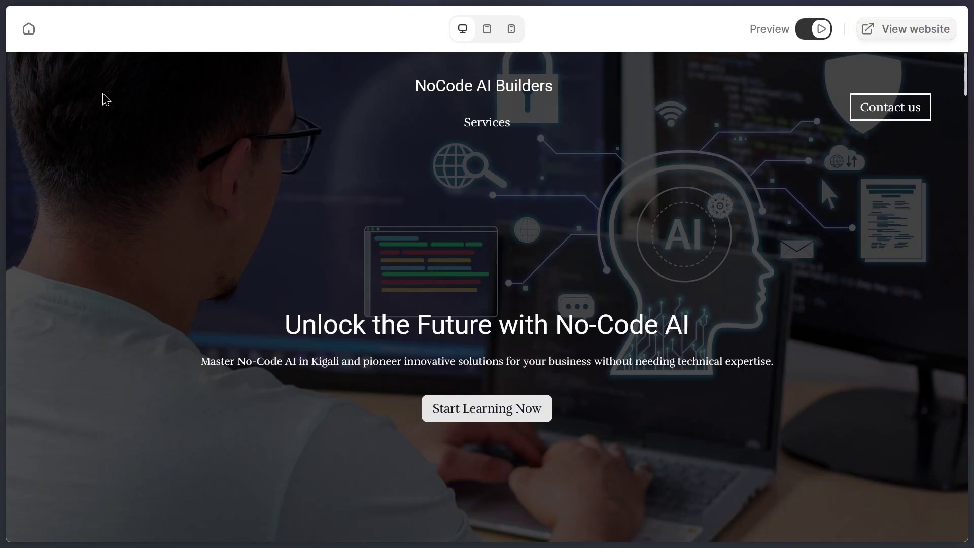
Return from the editor to the Home dashboard and scroll down to Latest contacts.
left_click(29, 31)
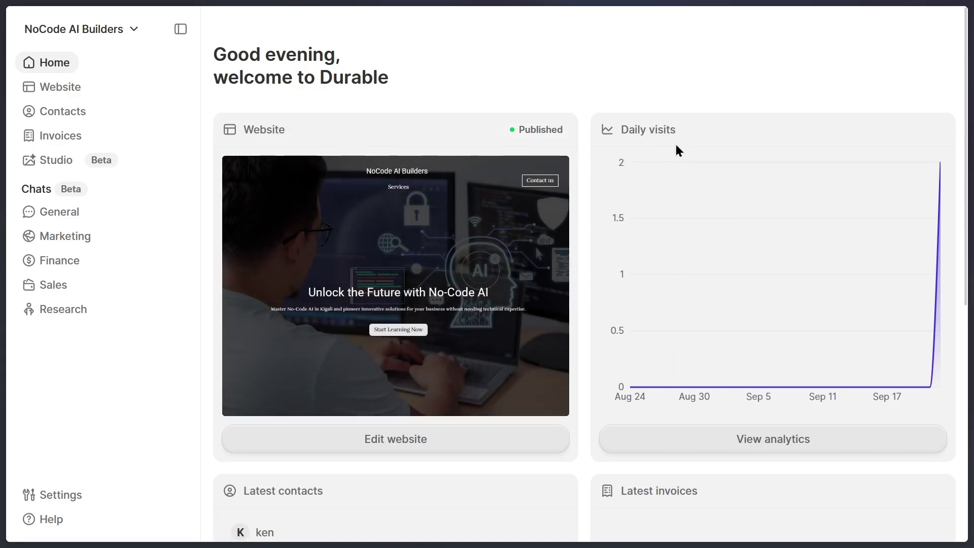
scroll(822, 334, "down", 2)
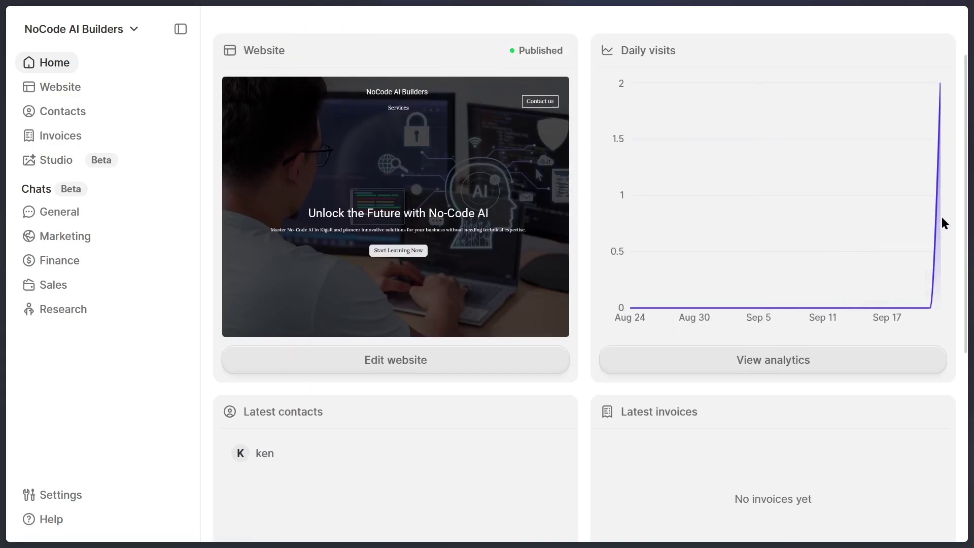
scroll(698, 216, "down", 3)
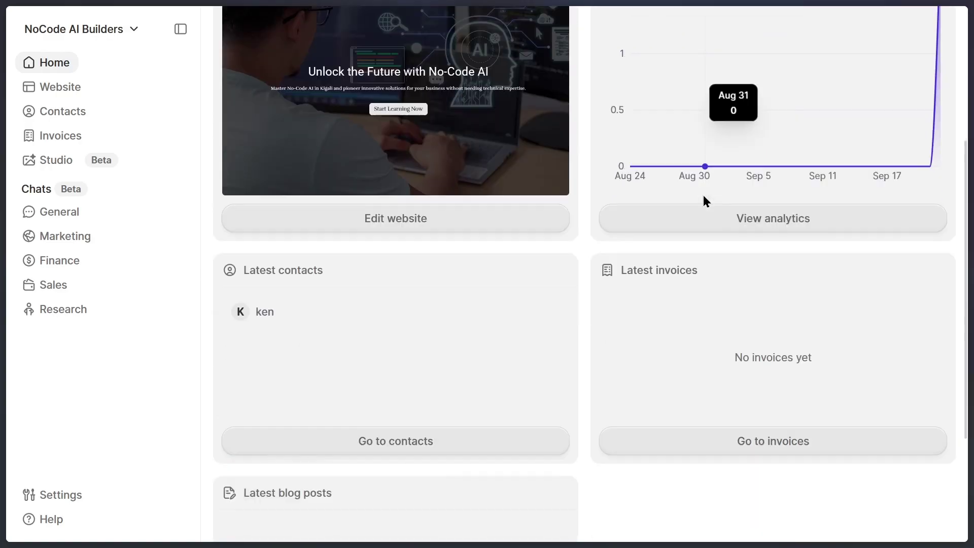
scroll(623, 207, "down", 3)
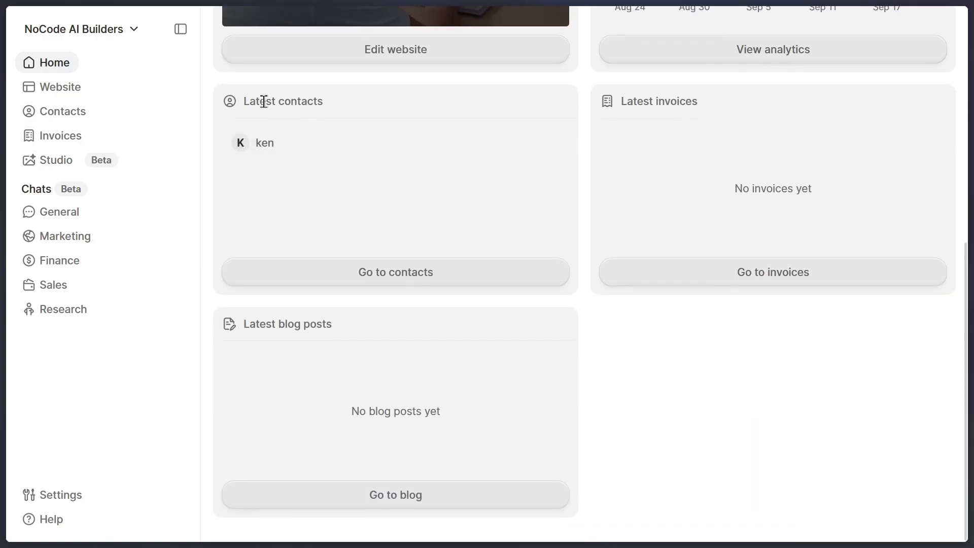
left_click(283, 151)
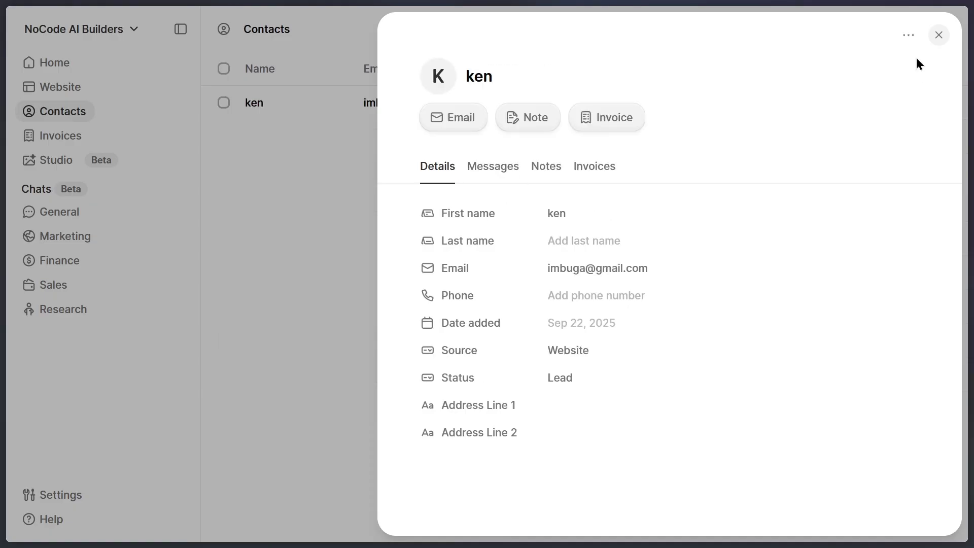
left_click(939, 35)
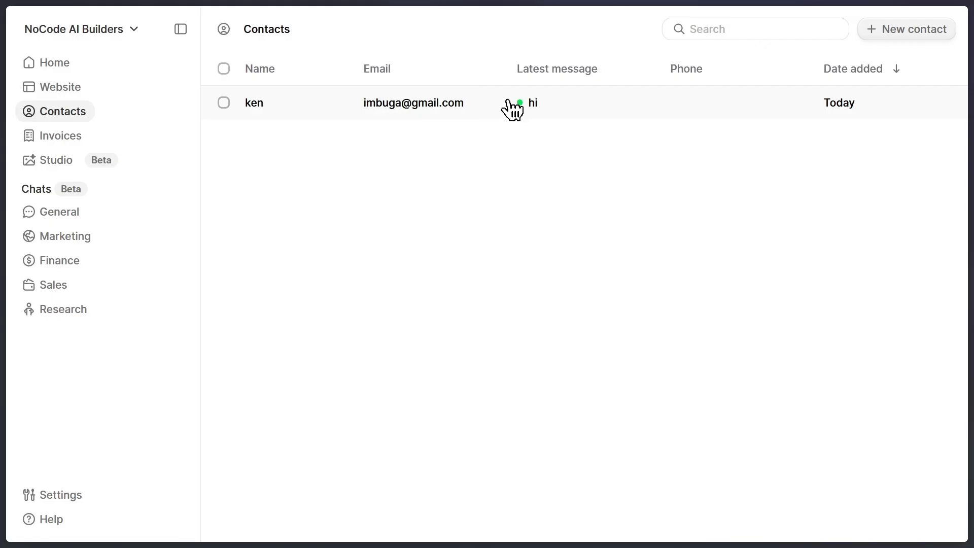
left_click(64, 64)
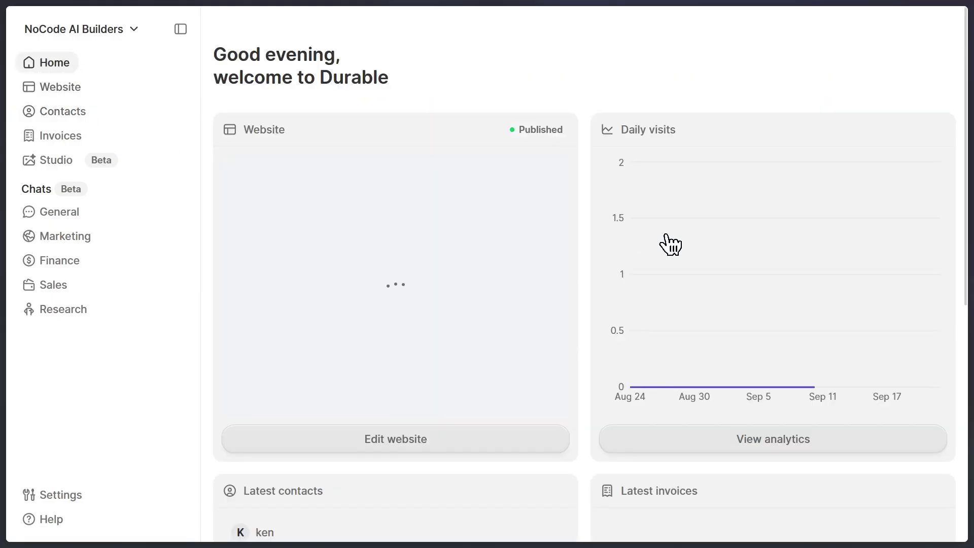
scroll(666, 235, "down", 8)
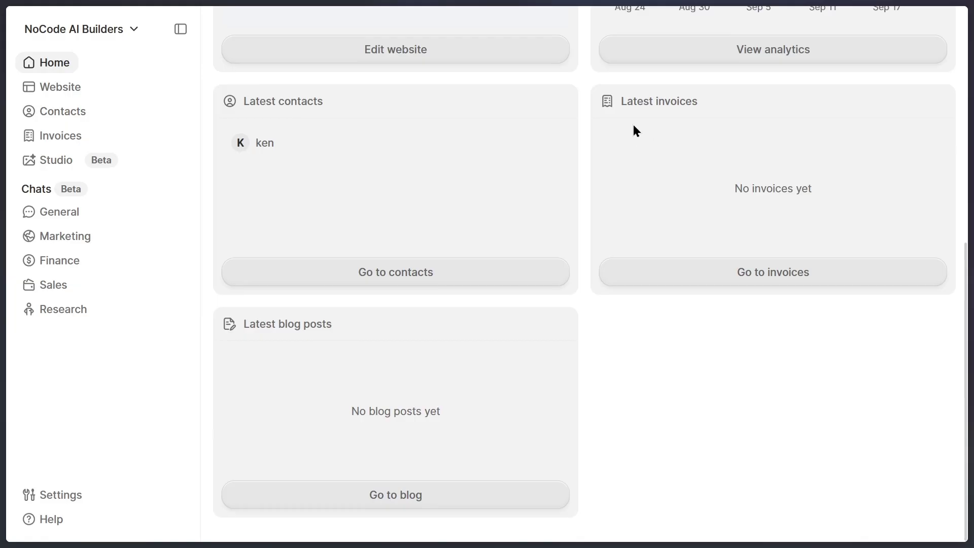
scroll(675, 213, "up", 4)
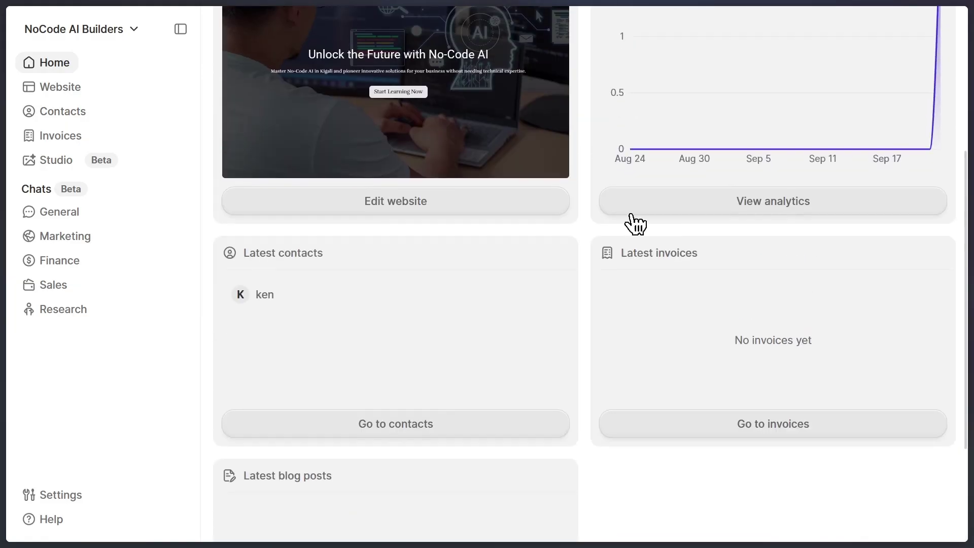
scroll(646, 218, "down", 4)
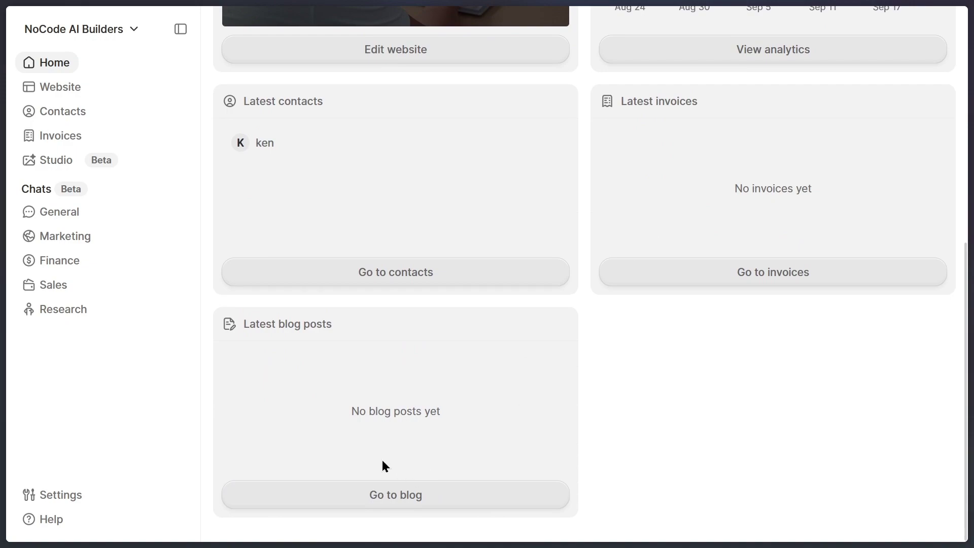
left_click_drag(244, 325, 298, 328)
left_click(358, 331)
scroll(341, 406, "up", 8)
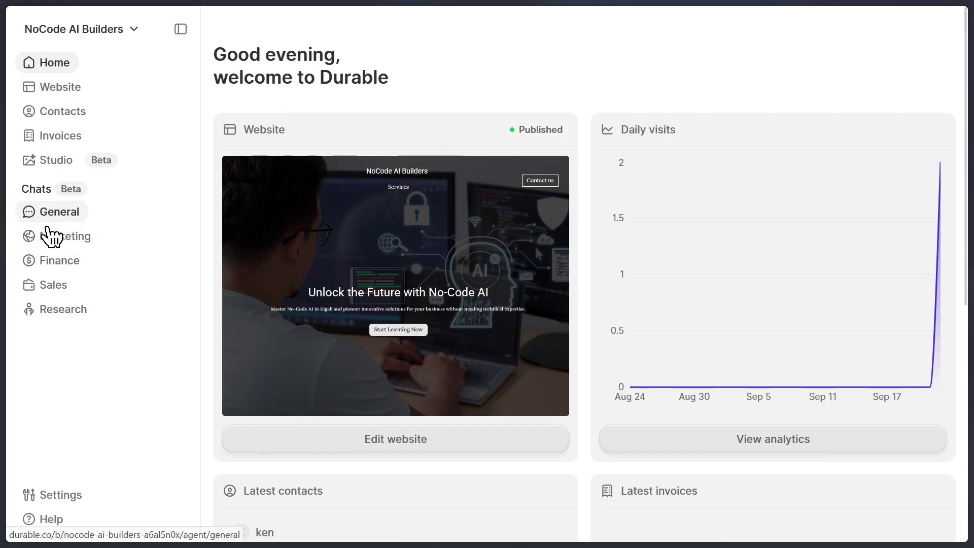
Open the General chat and browse its suggested prompts, such as business descriptions and weekly planning.
left_click(53, 213)
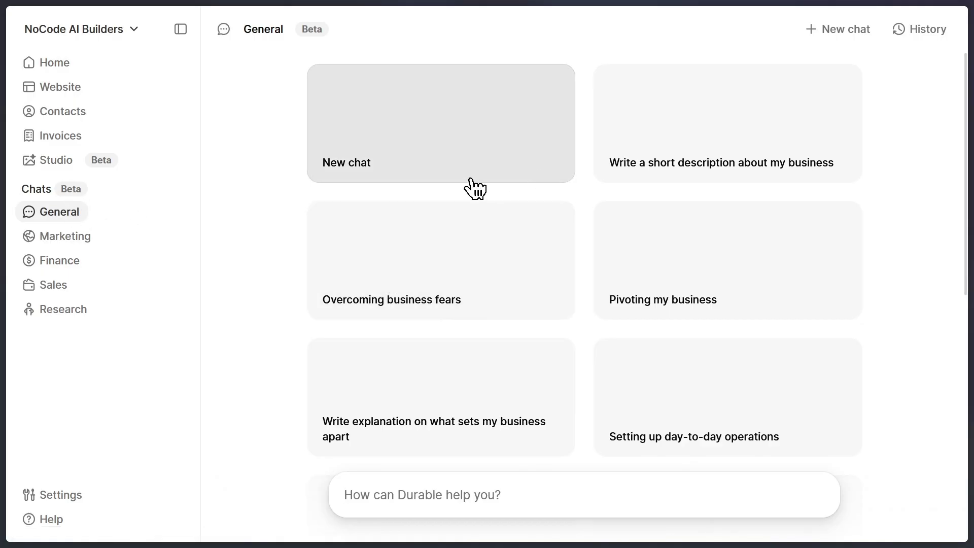
scroll(702, 239, "down", 6)
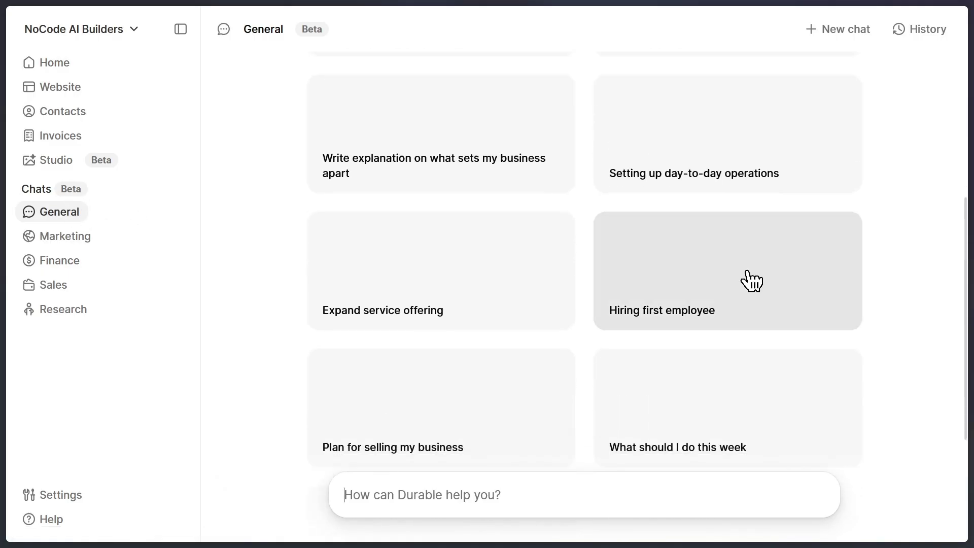
scroll(792, 281, "down", 3)
scroll(396, 269, "up", 7)
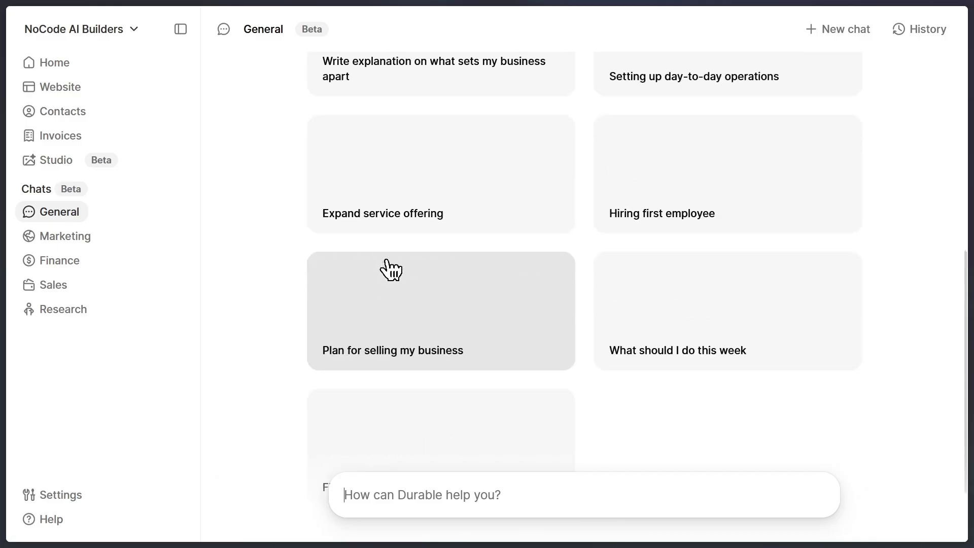
scroll(386, 269, "up", 2)
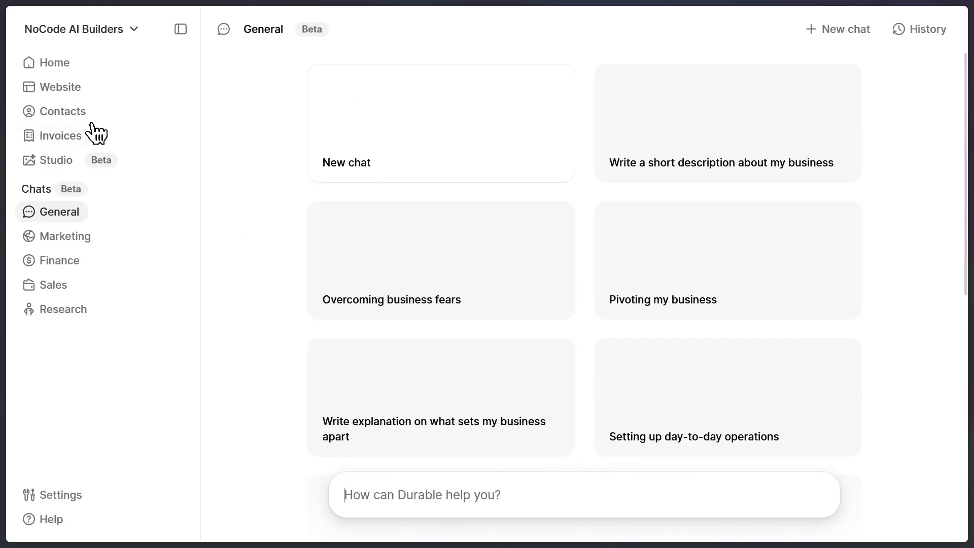
Open Studio, browse the Image Styles gallery, close it, and return to the Home dashboard.
left_click(55, 160)
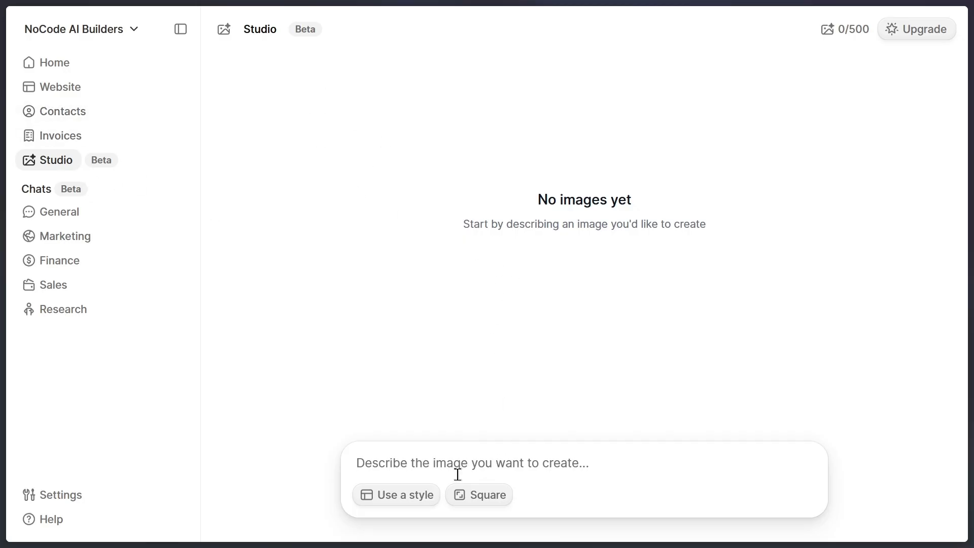
left_click(411, 496)
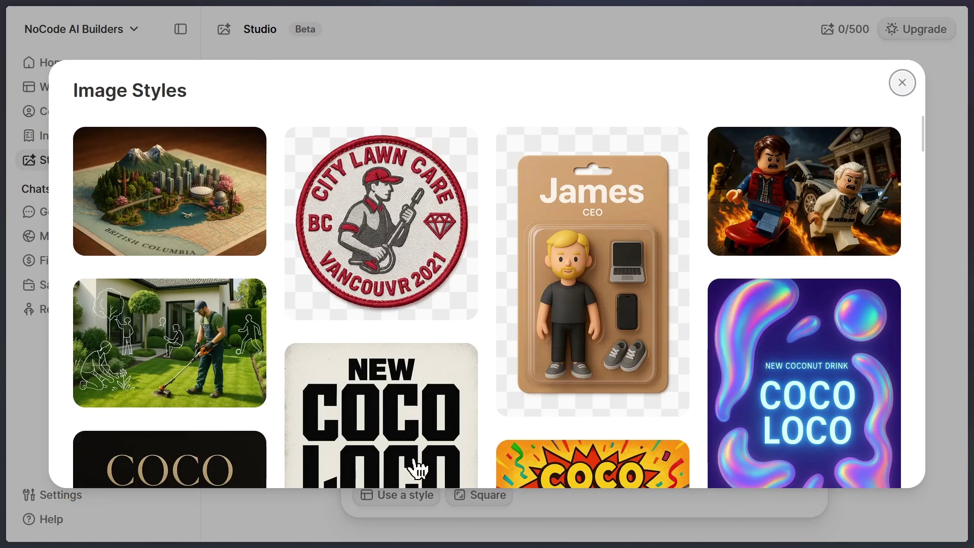
scroll(833, 254, "down", 3)
scroll(852, 249, "down", 10)
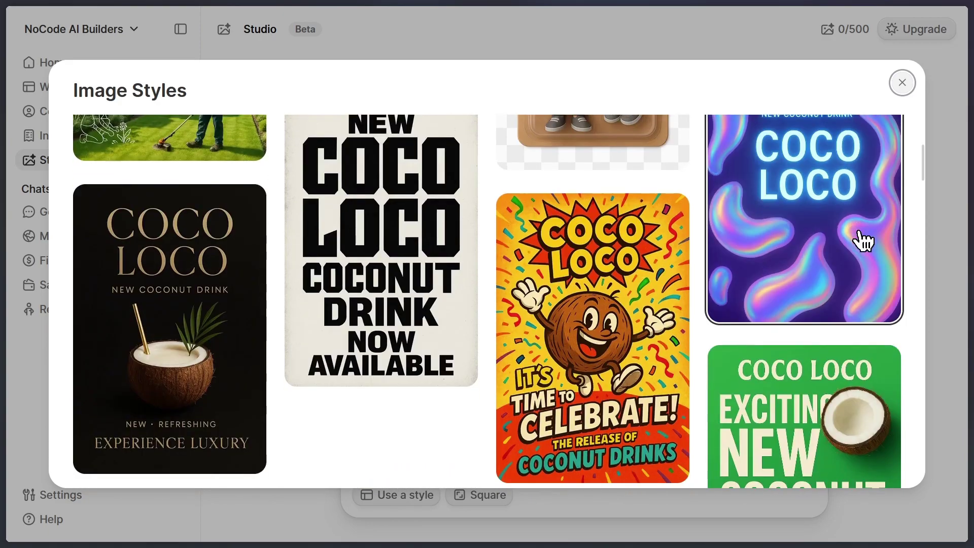
key("Escape")
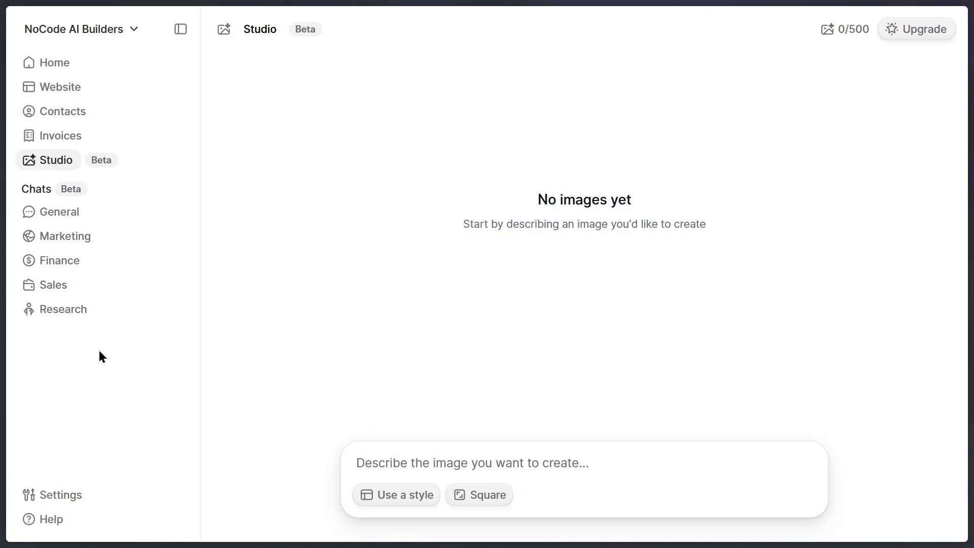
left_click(58, 64)
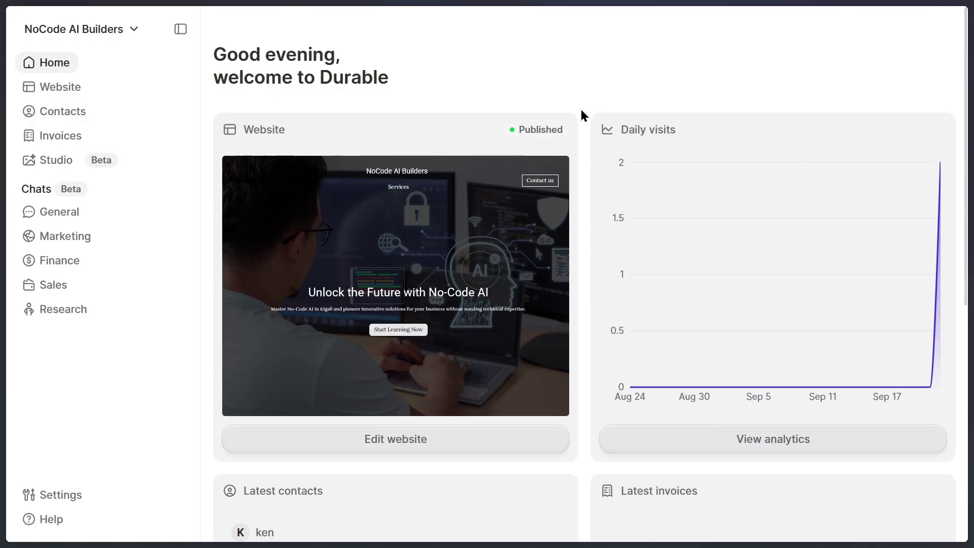
Scroll down the pricing page to the Starter ($12/m), Business ($20/m) and Scale ($70/m) feature lists.
scroll(594, 198, "down", 3)
scroll(587, 200, "down", 3)
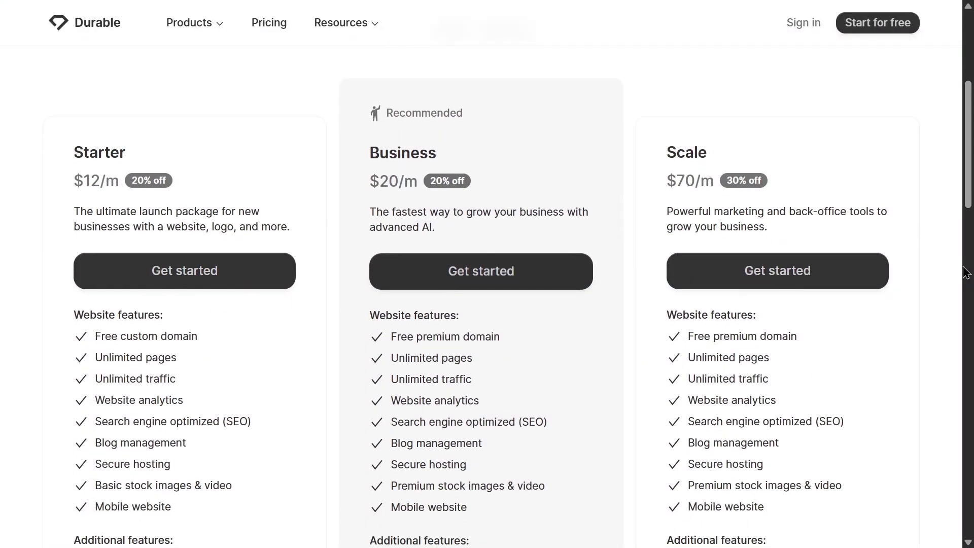
scroll(967, 273, "down", 4)
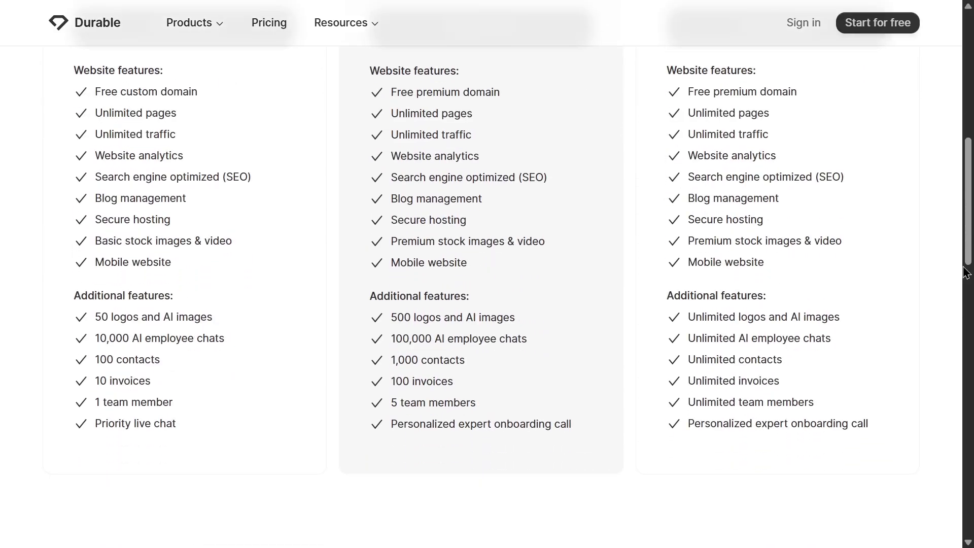